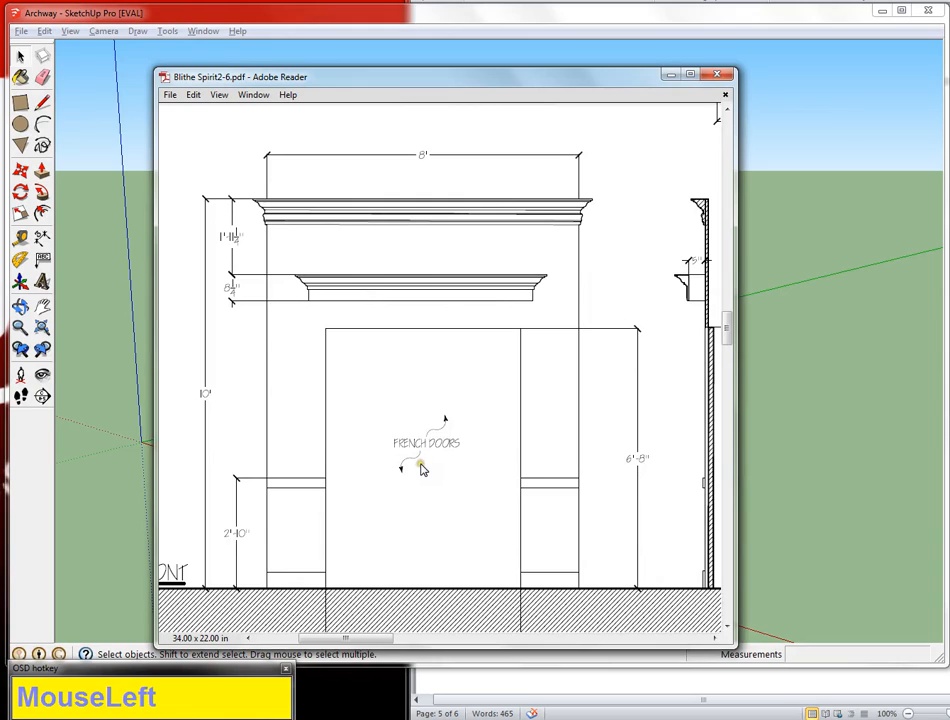
# Look over the archway elevation drawing and move its PDF window aside to reach the SketchUp model
pyautogui.click(422, 469)
pyautogui.moveTo(422, 469)
pyautogui.mouseDown()
pyautogui.moveTo(331, 443)
pyautogui.moveTo(467, 483)
pyautogui.mouseUp()
pyautogui.moveTo(547, 83); pyautogui.dragTo(0, 57)
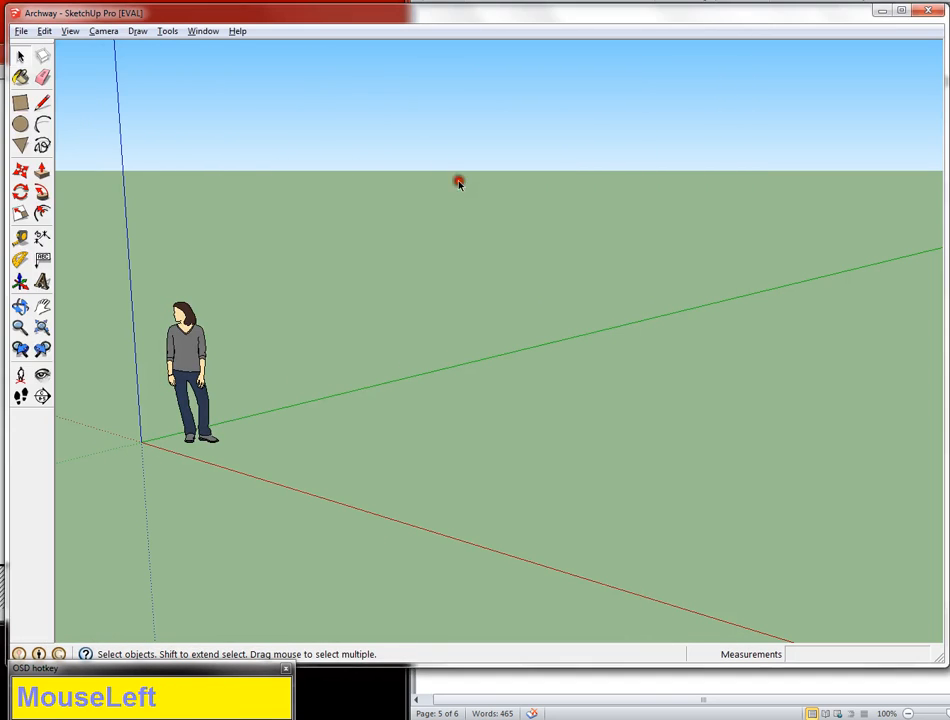
# Draw an 8' by 3" rectangle on the ground as the wall's footprint, with its length along the red axis
pyautogui.click(20, 102)
pyautogui.click(430, 447)
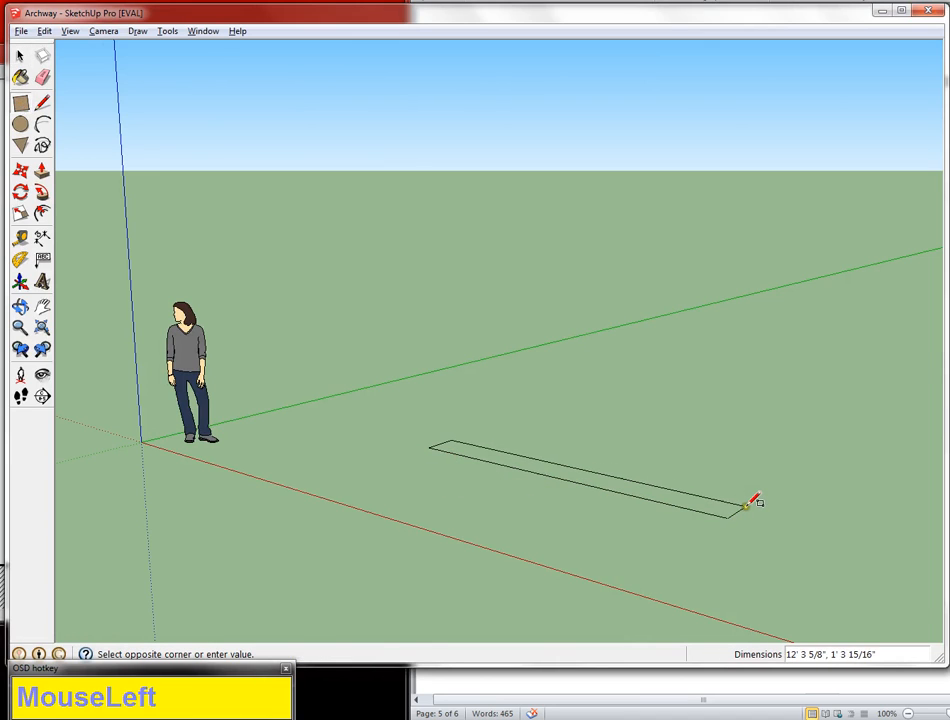
pyautogui.write("8',3")
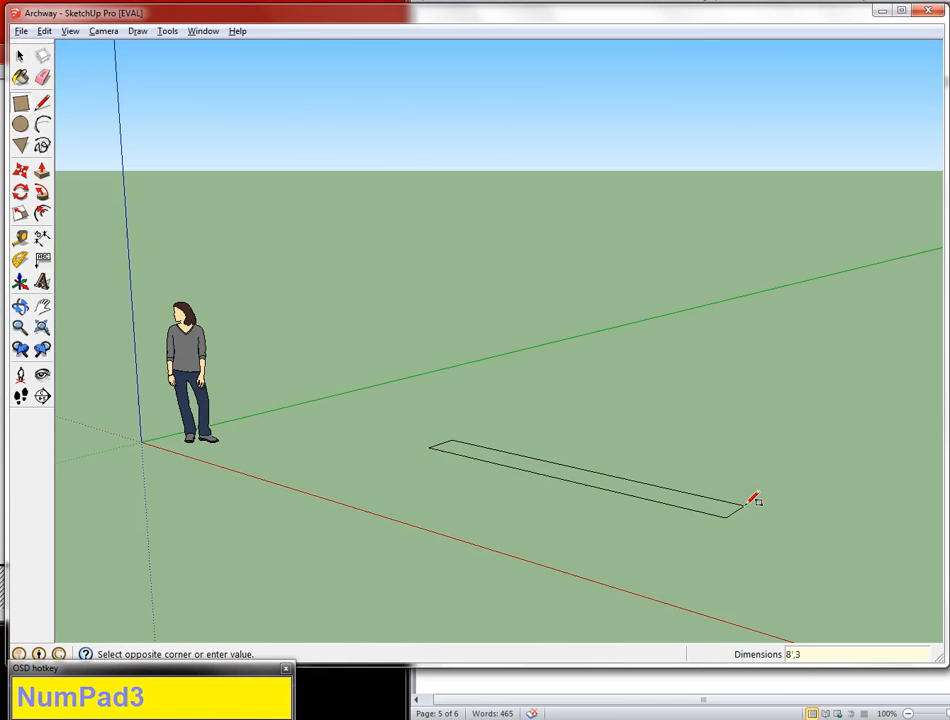
pyautogui.press('Return')
# Push/Pull the rectangular footprint up to 10' to form the wall
pyautogui.press('p')
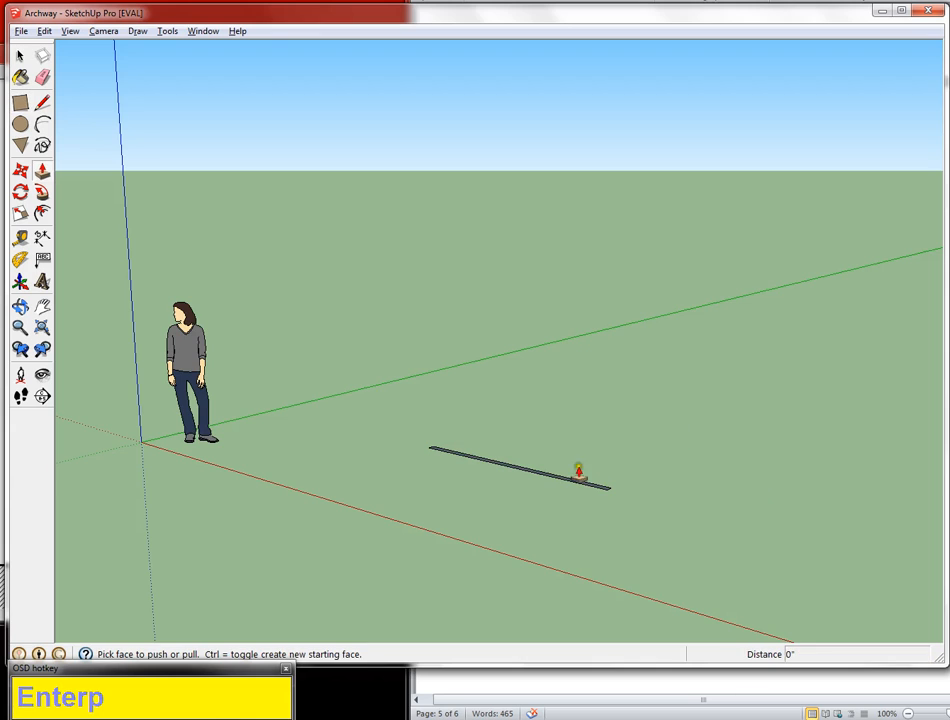
pyautogui.scroll(3, 568, 478)
pyautogui.click(565, 476)
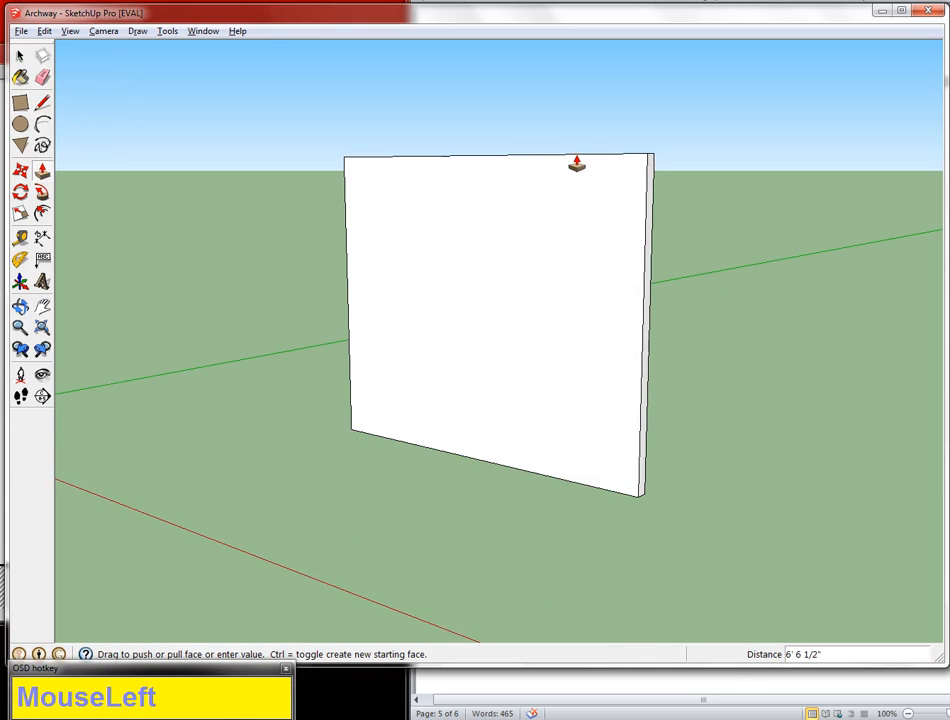
pyautogui.write('10')
pyautogui.press('Return')
pyautogui.scroll(-4, 573, 161)
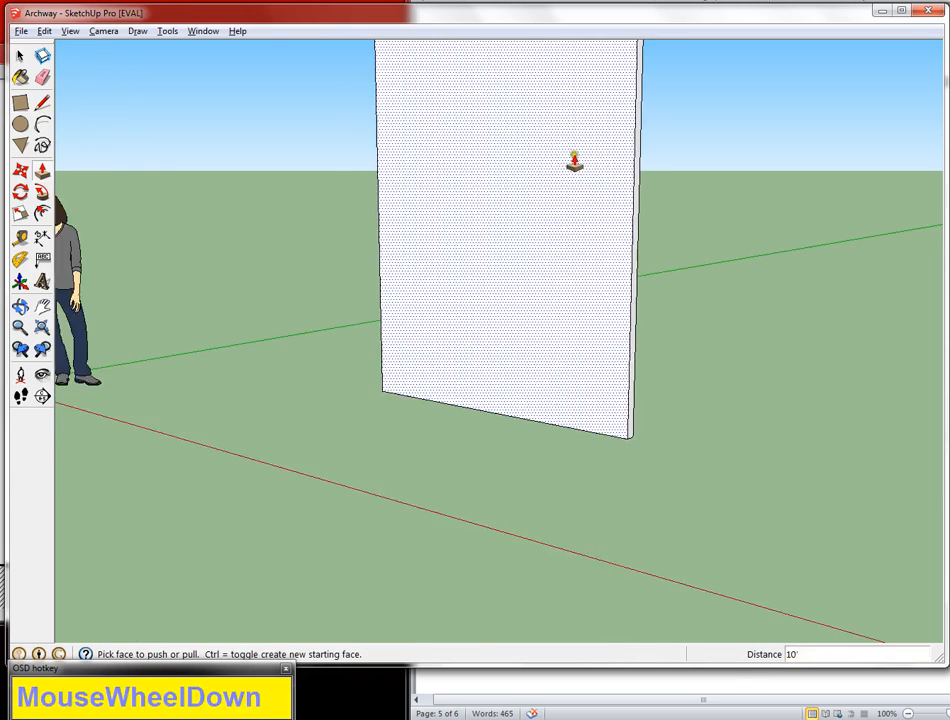
pyautogui.keyDown('shift'); pyautogui.moveTo(486, 259); pyautogui.dragTo(562, 392, button='middle'); pyautogui.keyUp('shift')
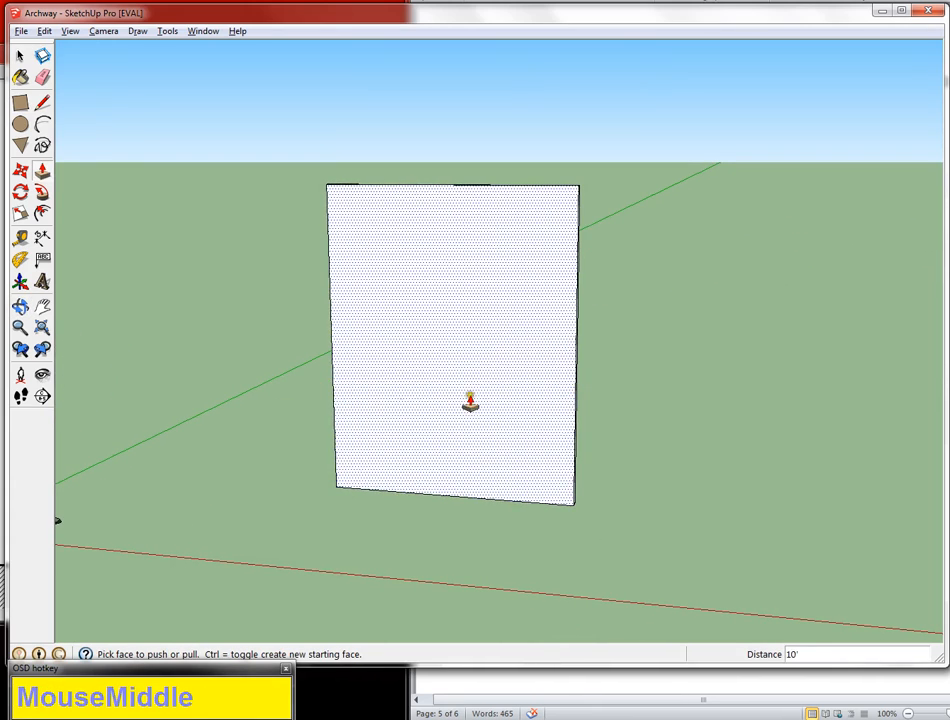
# Draw a rectangle about 7'7" high by 5'5" wide on the wall's front face for the door opening
pyautogui.click(20, 104)
pyautogui.click(388, 459)
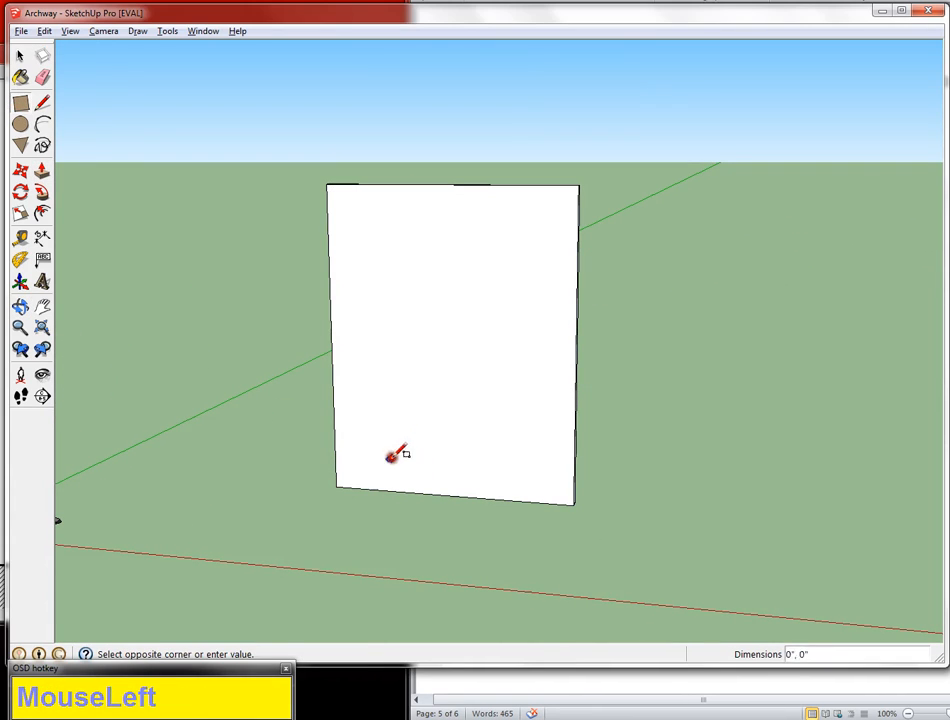
pyautogui.click(552, 229)
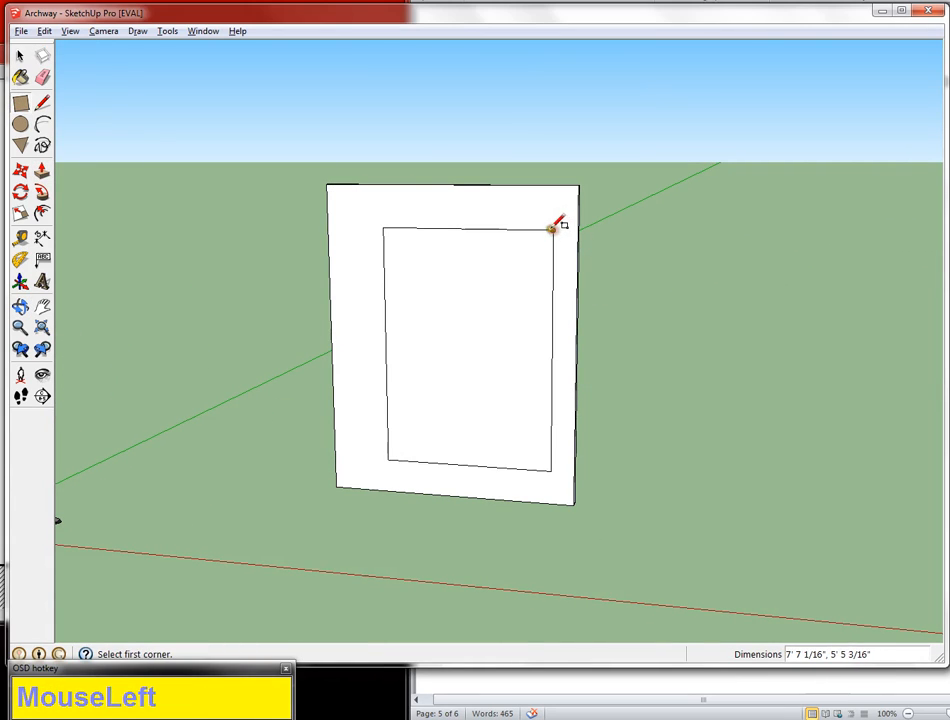
# Check the opening width in the PDF drawing and set the door rectangle to 6'8" high by 5' wide
pyautogui.write('6\'8",')
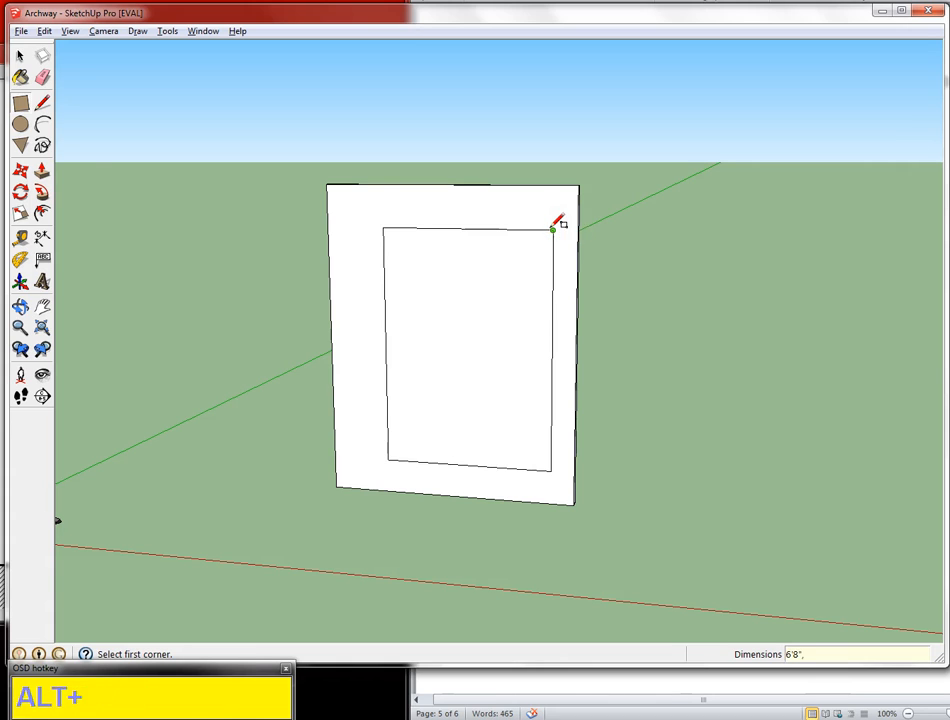
pyautogui.hotkey('alt', 'Tab')
pyautogui.moveTo(2, 490)
pyautogui.mouseDown()
pyautogui.moveTo(27, 343)
pyautogui.moveTo(3, 352)
pyautogui.mouseUp()
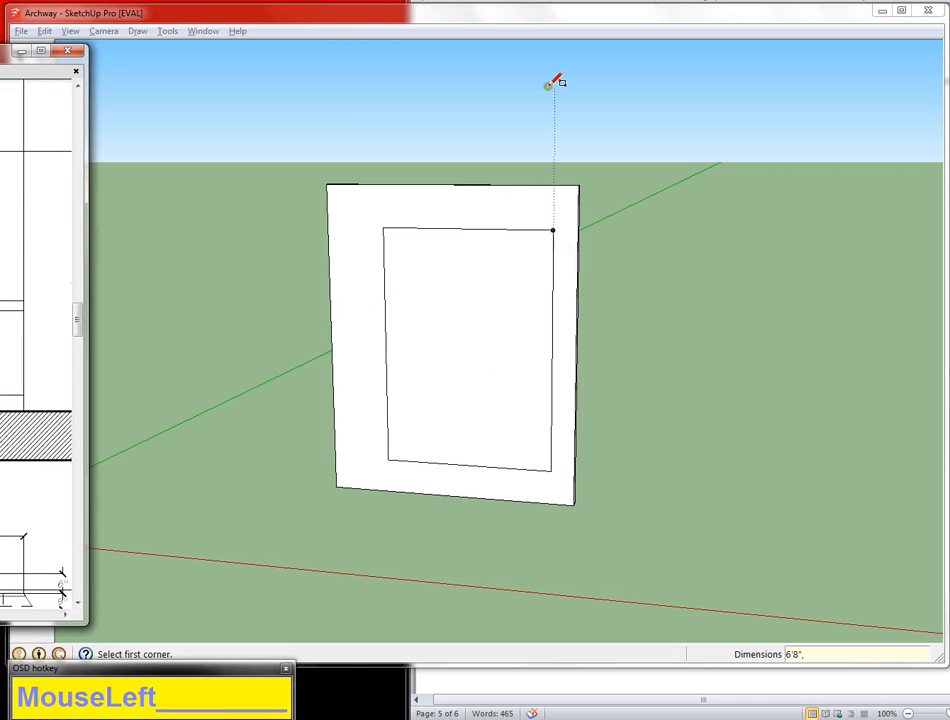
pyautogui.click(477, 12)
pyautogui.write('5')
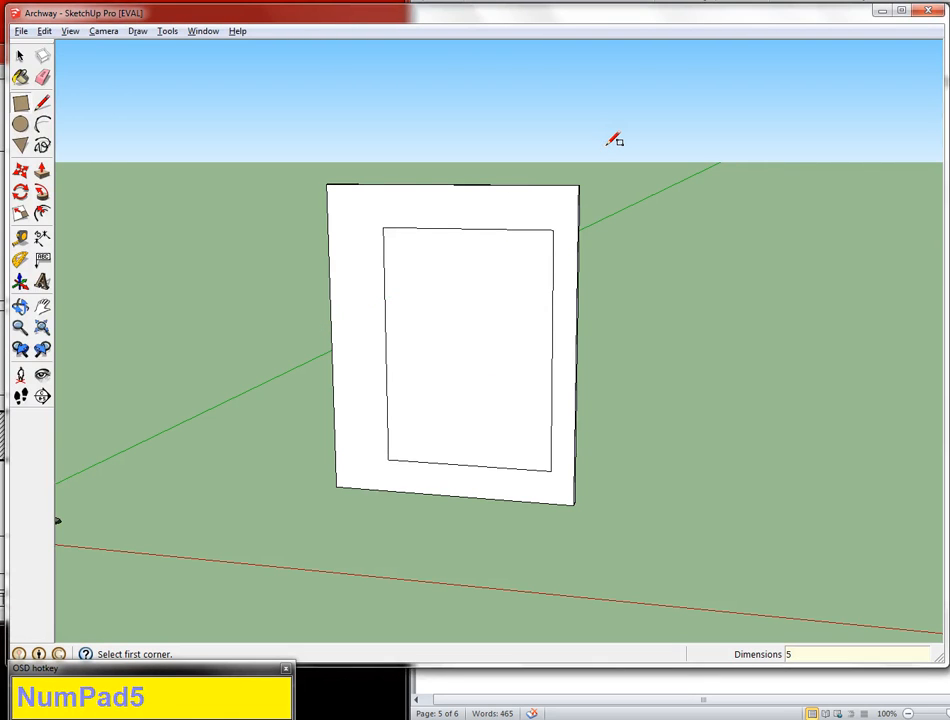
pyautogui.press('BackSpace')
pyautogui.write('6\'8",5')
pyautogui.press('Return')
# Move the door rectangle down so its lower edge sits centred on the wall's bottom edge
pyautogui.press('space')
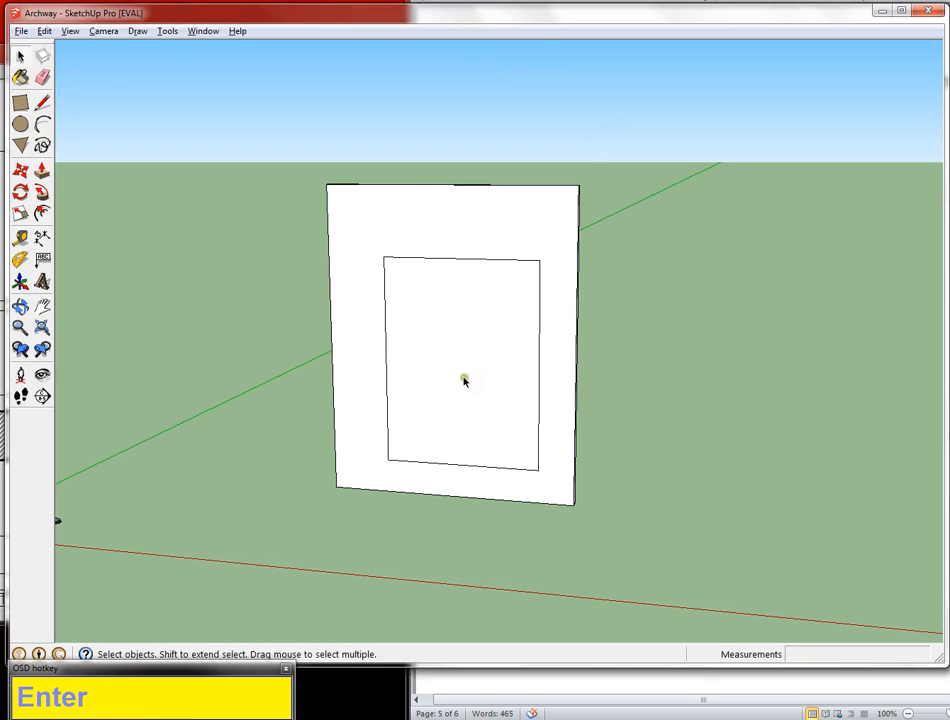
pyautogui.click(464, 382)
pyautogui.press('m')
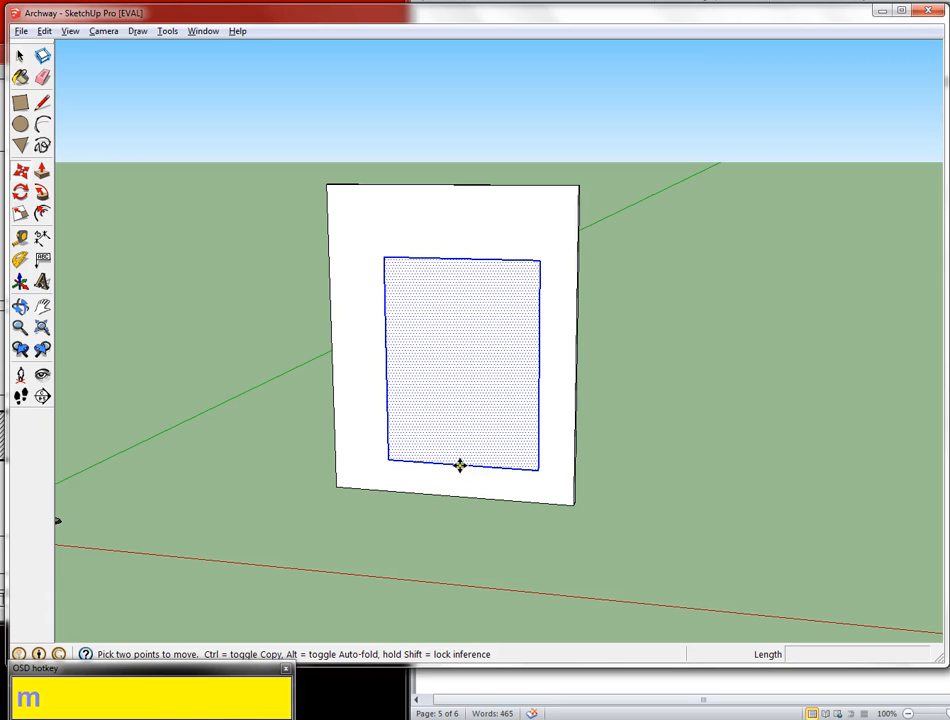
pyautogui.moveTo(460, 466); pyautogui.dragTo(481, 367)
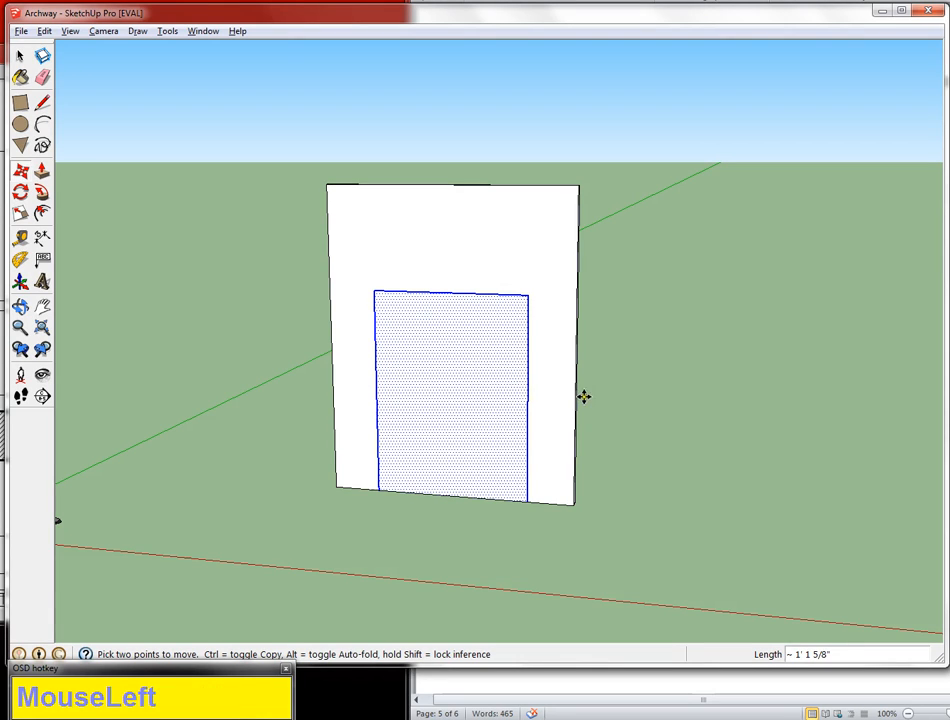
# Push the door rectangle 3" through the wall to cut out the opening
pyautogui.press('p')
pyautogui.moveTo(459, 452)
pyautogui.mouseDown()
pyautogui.moveTo(466, 442)
pyautogui.moveTo(463, 449)
pyautogui.mouseUp()
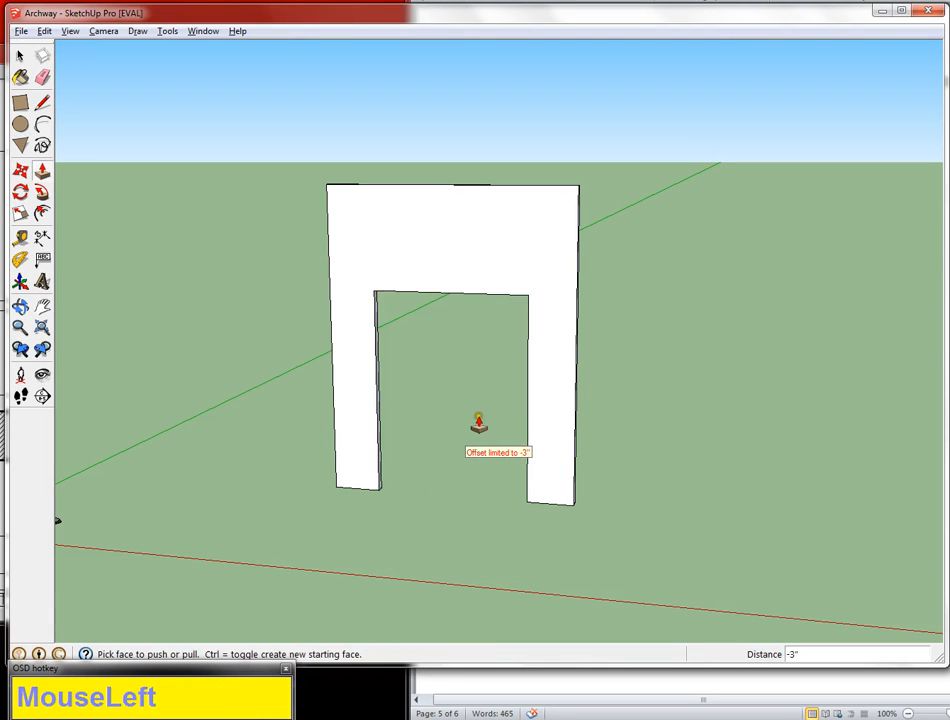
pyautogui.moveTo(477, 425); pyautogui.dragTo(437, 452, button='middle')
# Switch to the Adobe Reader drawing and examine the elevation, plan and section for the box below the lower moulding
pyautogui.hotkey('alt', 'Tab')
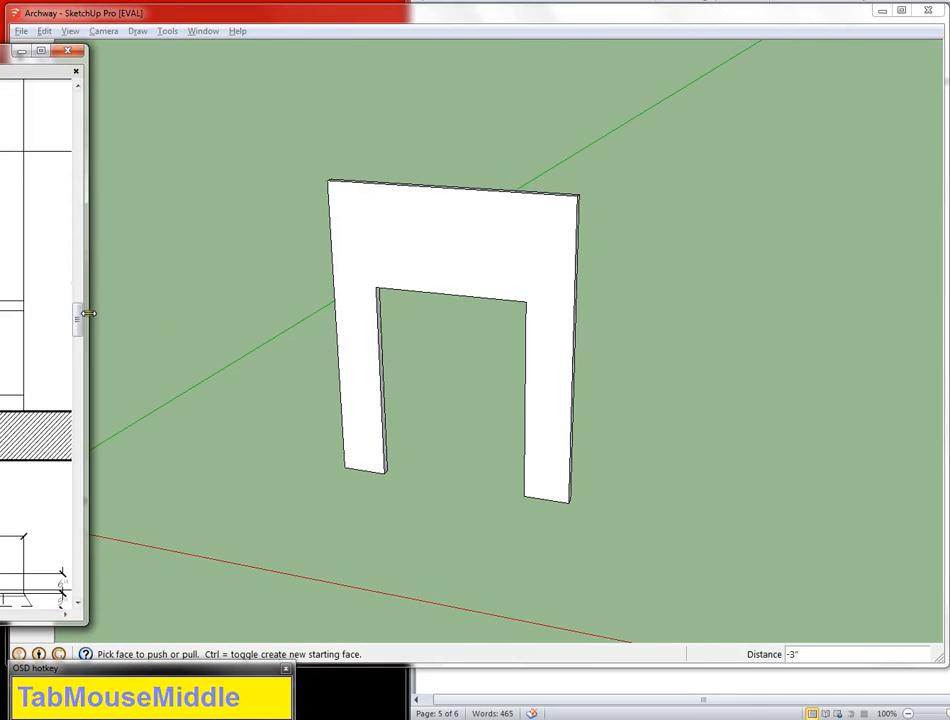
pyautogui.moveTo(78, 316); pyautogui.dragTo(78, 300)
pyautogui.press('space')
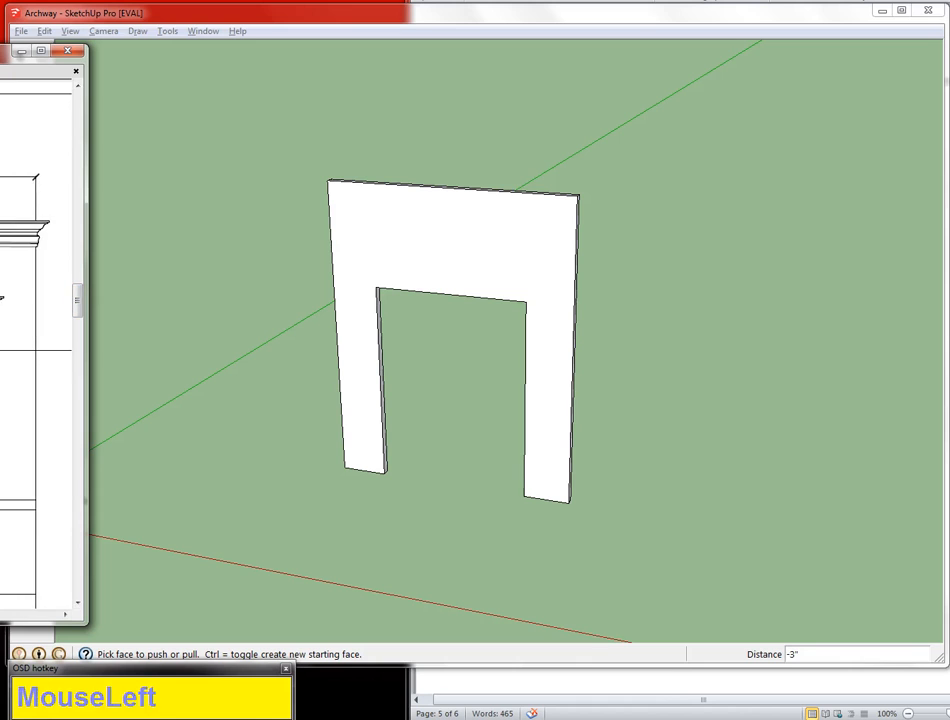
pyautogui.moveTo(5, 51)
pyautogui.mouseDown()
pyautogui.moveTo(208, 84)
pyautogui.moveTo(352, 78)
pyautogui.mouseUp()
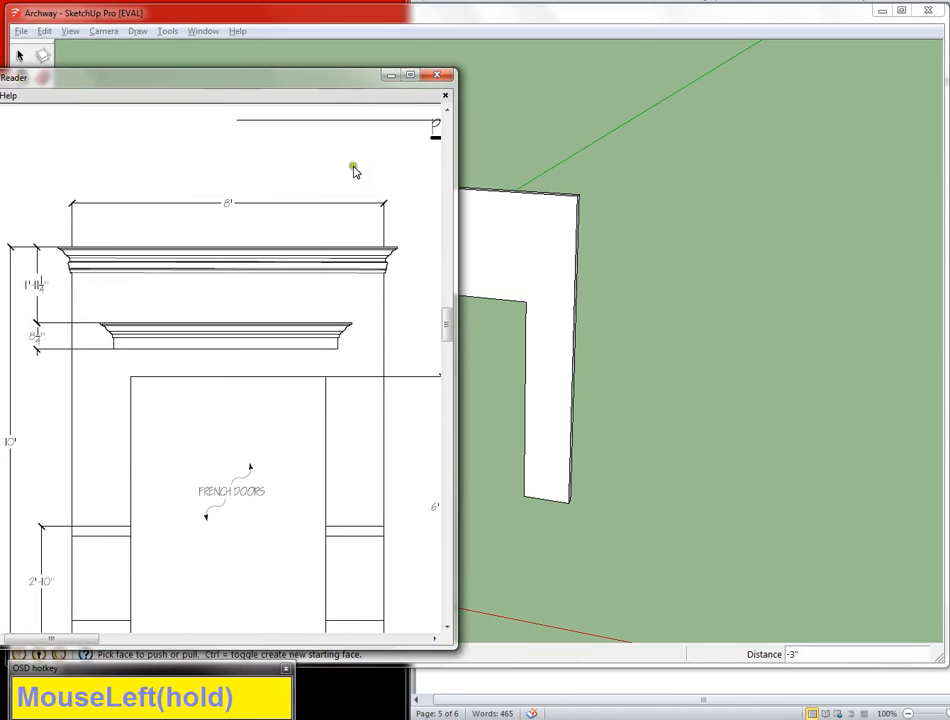
pyautogui.moveTo(373, 416); pyautogui.dragTo(345, 287)
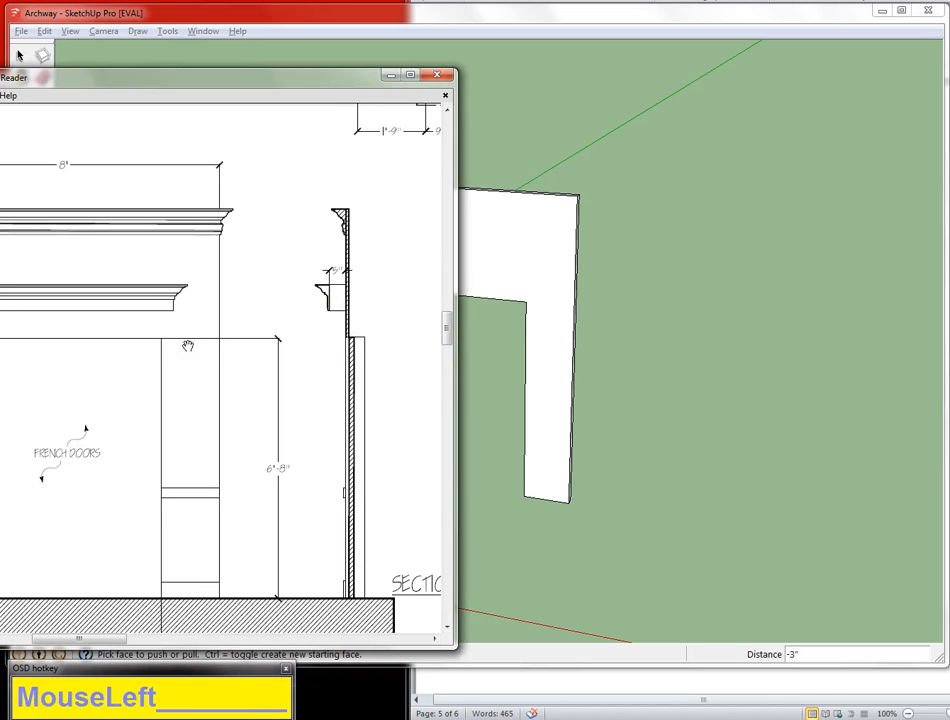
pyautogui.moveTo(188, 346); pyautogui.dragTo(292, 395)
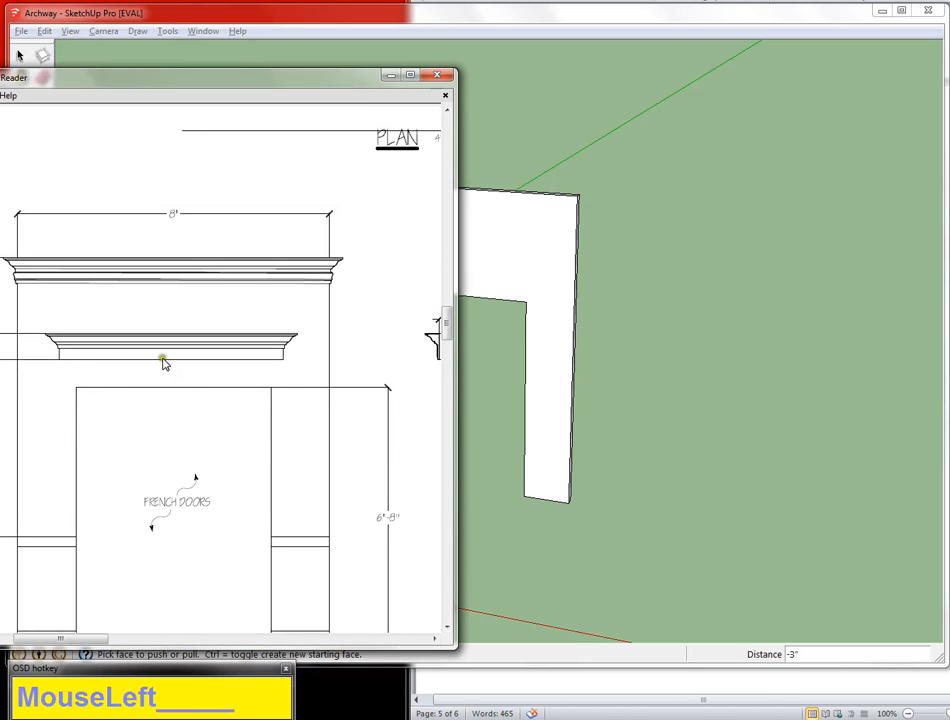
pyautogui.scroll(-8, 200, 409)
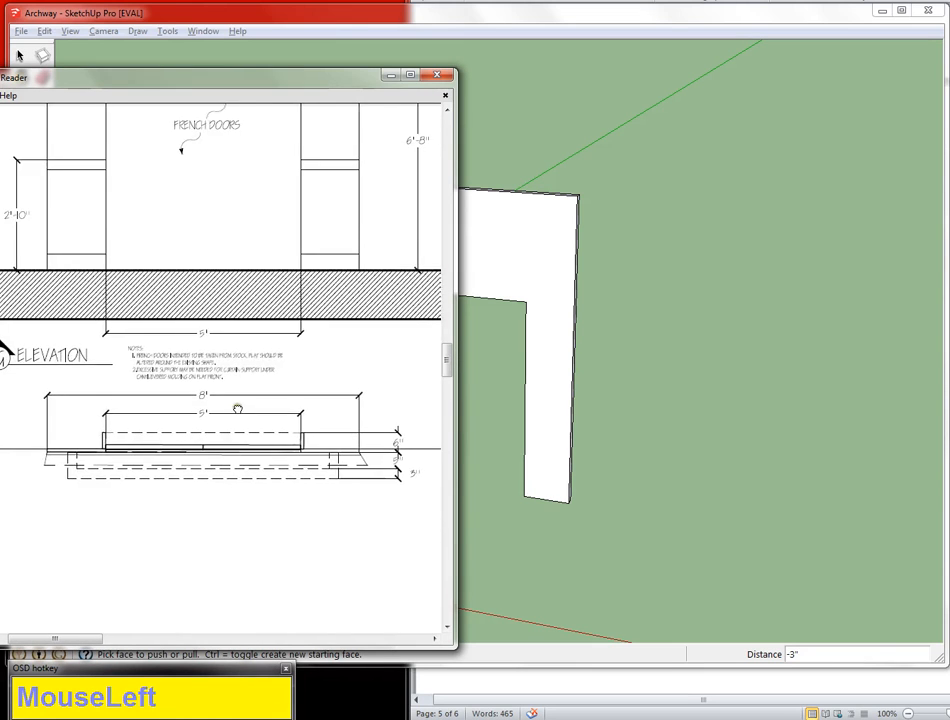
pyautogui.moveTo(314, 509); pyautogui.dragTo(233, 424)
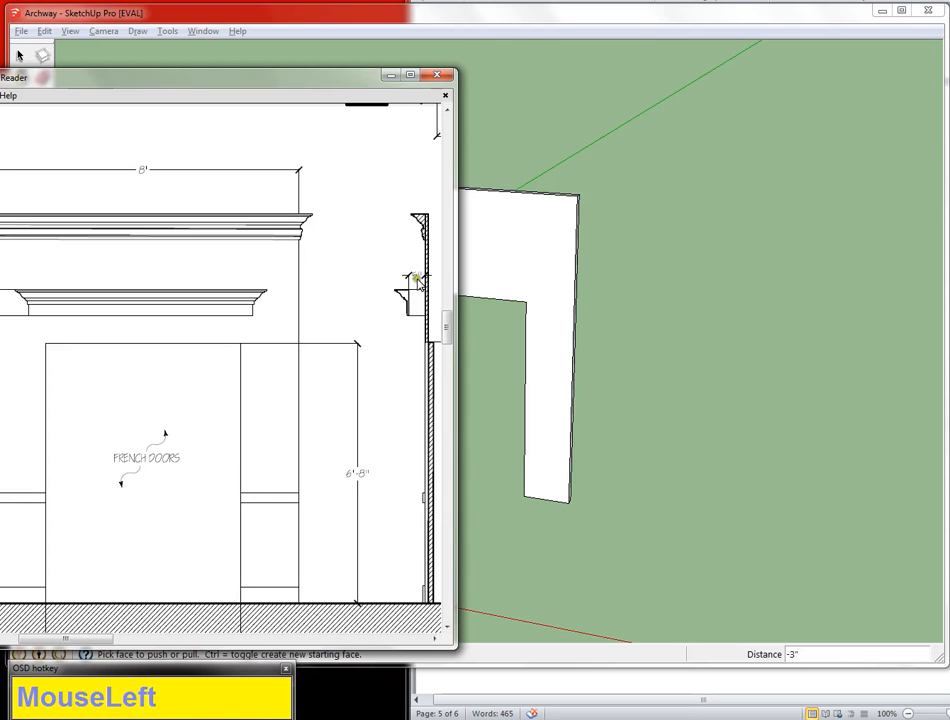
pyautogui.moveTo(348, 85); pyautogui.dragTo(418, 83)
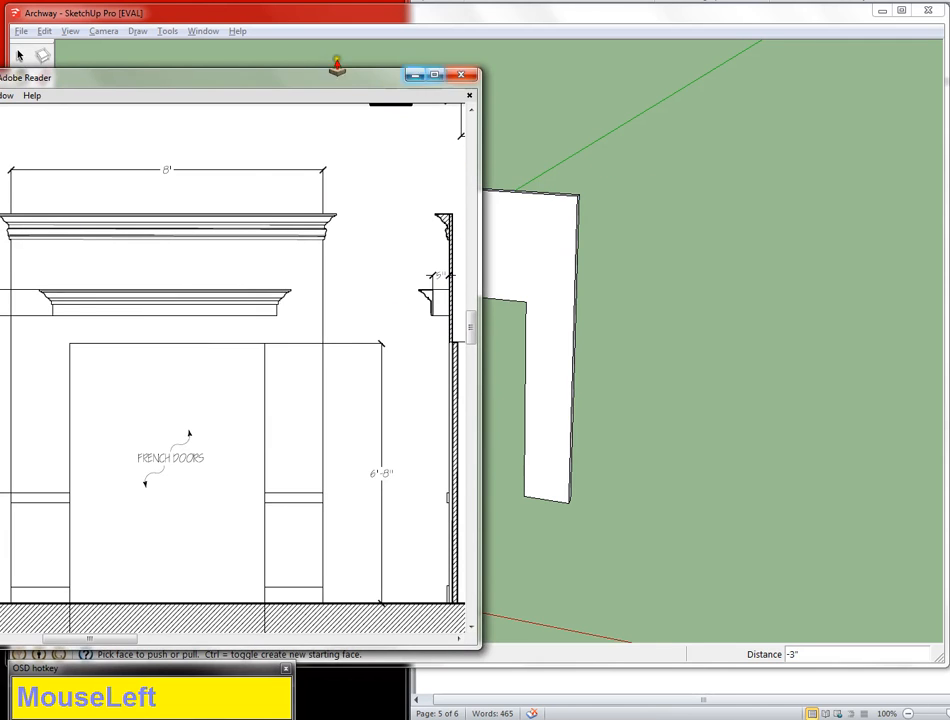
pyautogui.moveTo(334, 77); pyautogui.dragTo(46, 46)
# Switch back to SketchUp and draw a 6' by 5" rectangle on the ground in front of the archway
pyautogui.click(516, 20)
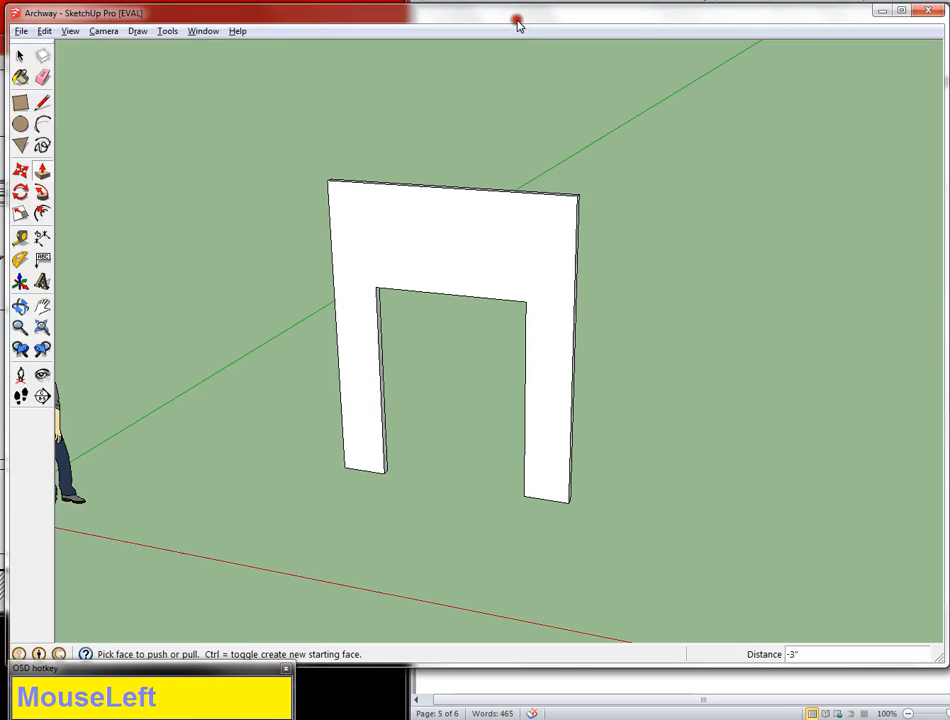
pyautogui.click(20, 103)
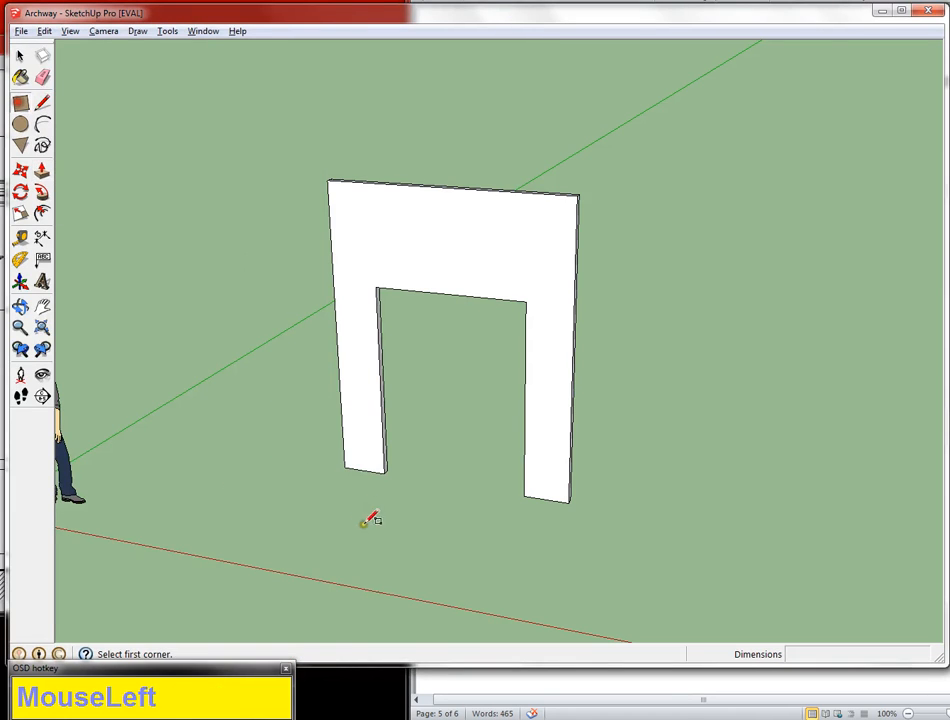
pyautogui.click(308, 524)
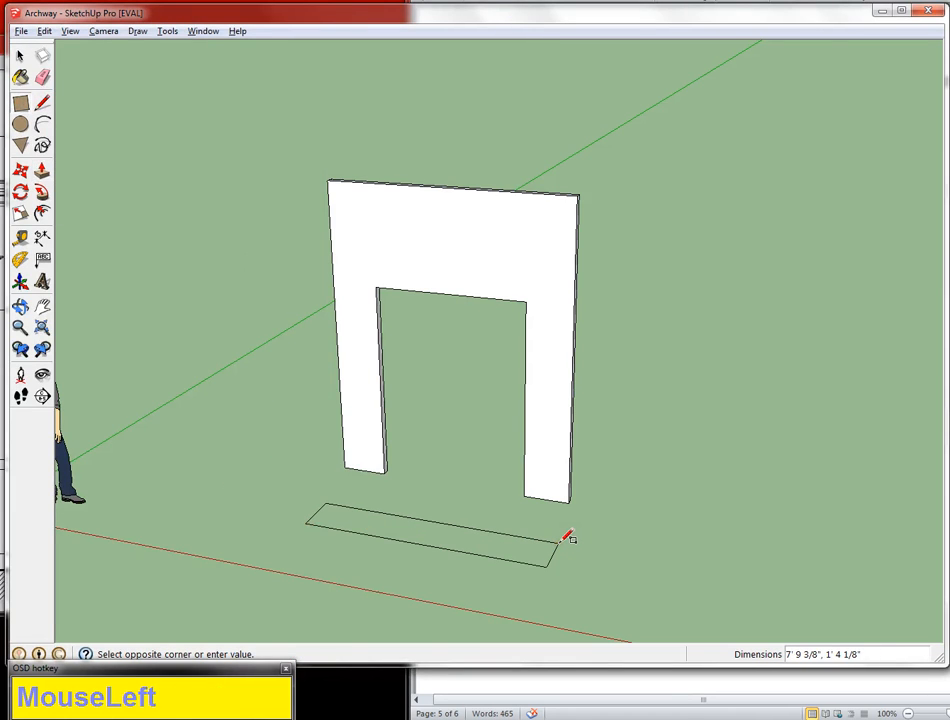
pyautogui.write('6')
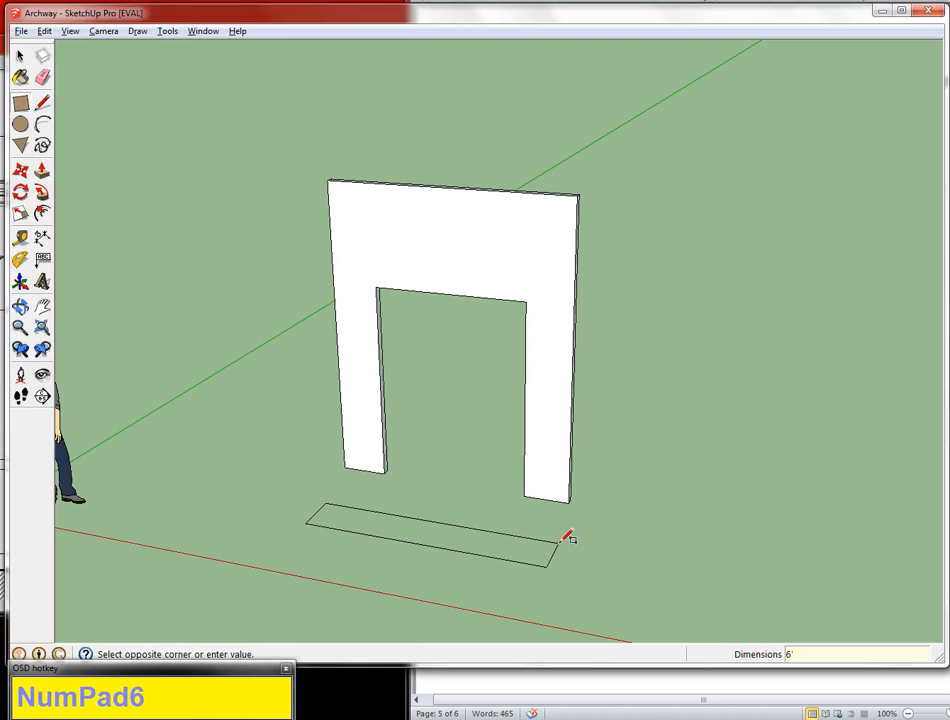
pyautogui.hotkey('alt', 'Tab')
pyautogui.write("'")
pyautogui.hotkey('alt', 'Tab')
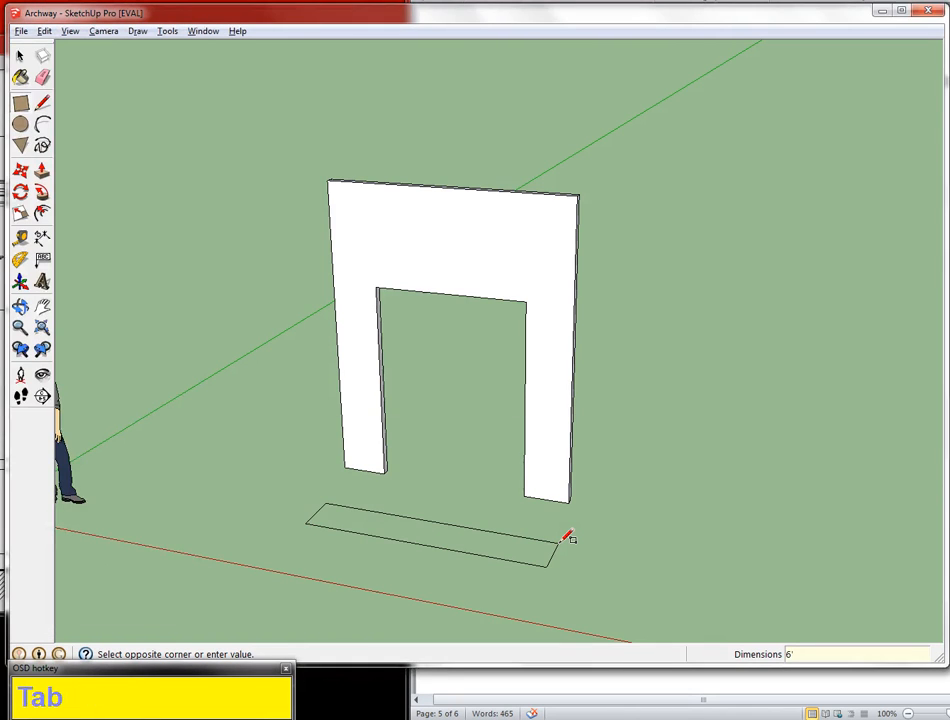
pyautogui.write('5"')
pyautogui.press('BackSpace')
pyautogui.press('BackSpace')
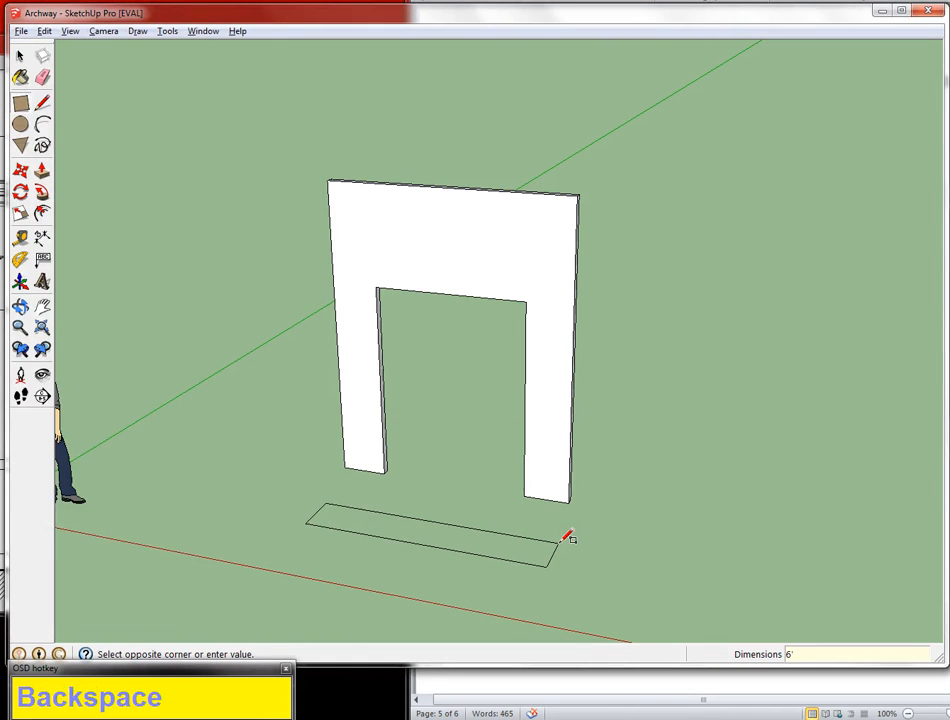
pyautogui.write(',5"')
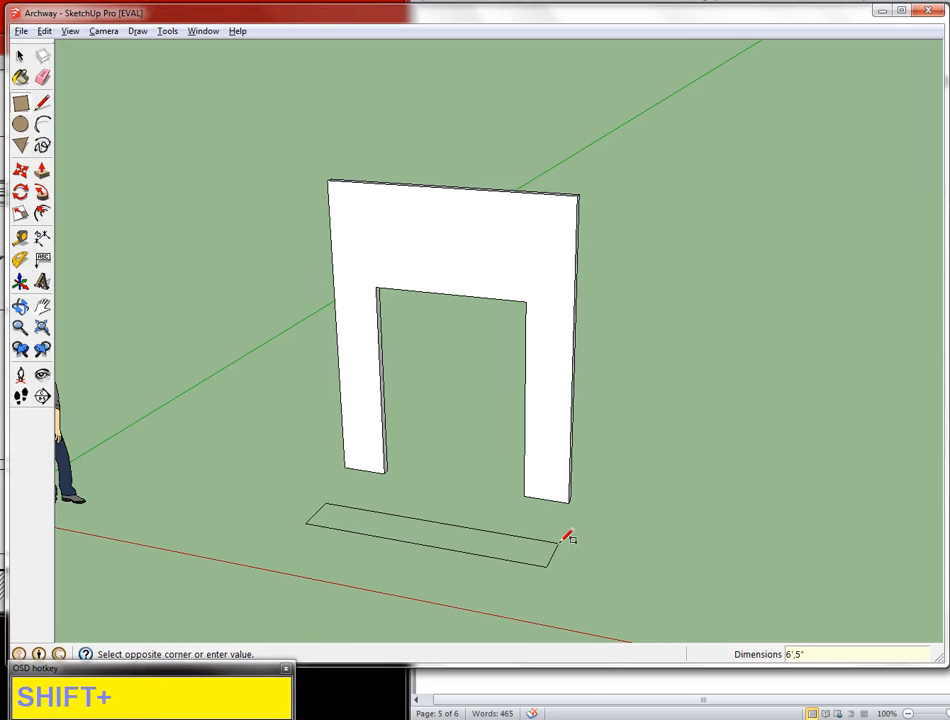
pyautogui.press('Return')
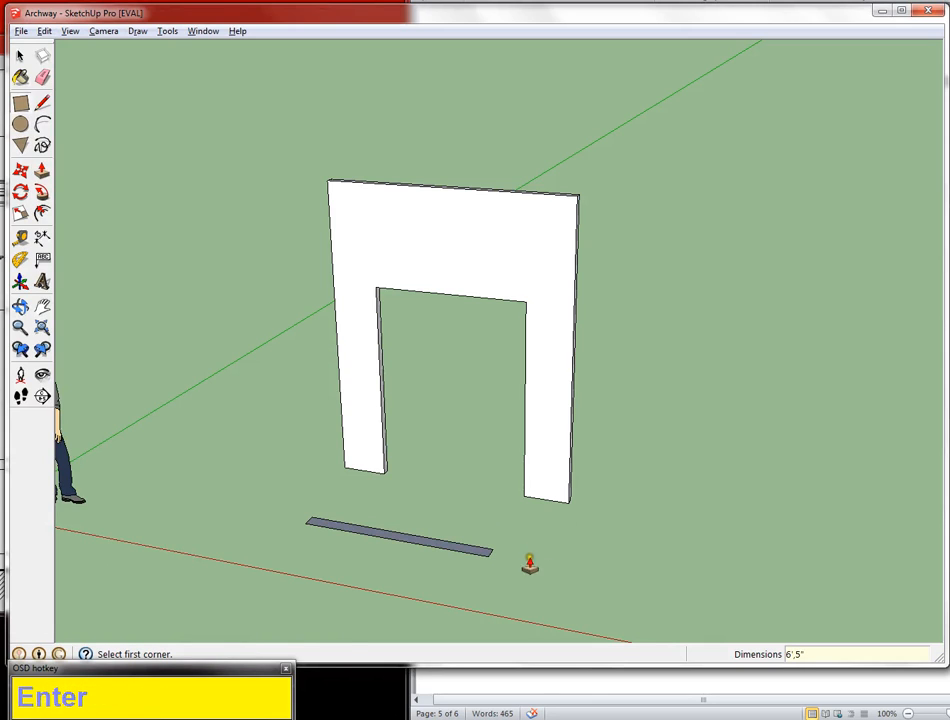
# Push/Pull the 6' by 5" rectangle up 8" into a box
pyautogui.press('p')
pyautogui.click(437, 537)
pyautogui.moveTo(437, 537); pyautogui.dragTo(433, 517)
pyautogui.write('8"')
pyautogui.press('Return')
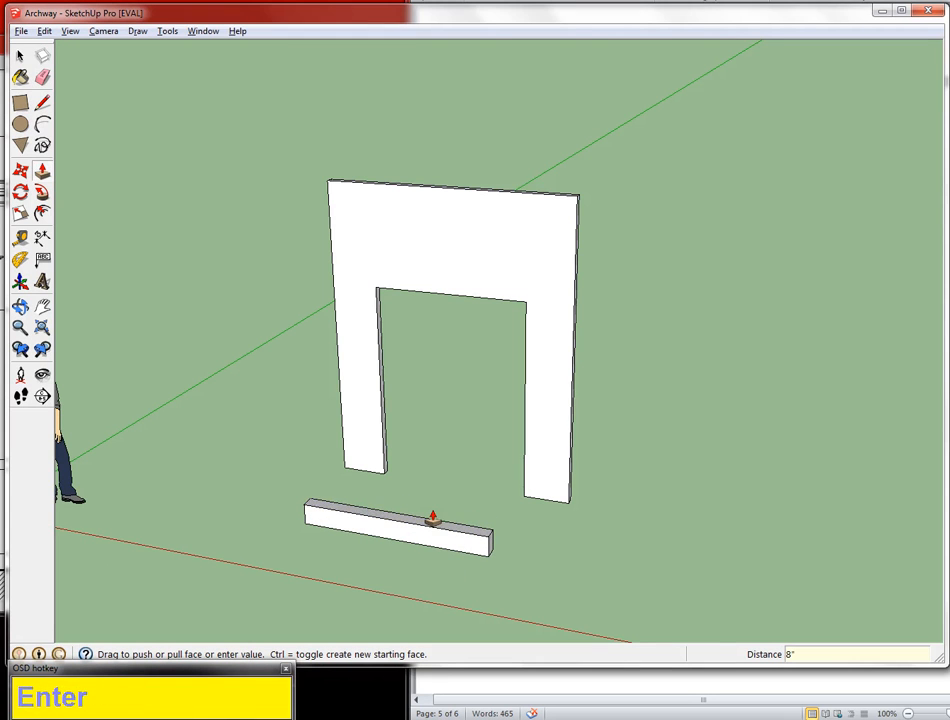
# Select the whole 6' by 5" by 8" box in front of the archway and make it a component
pyautogui.moveTo(437, 515); pyautogui.dragTo(494, 562, button='middle')
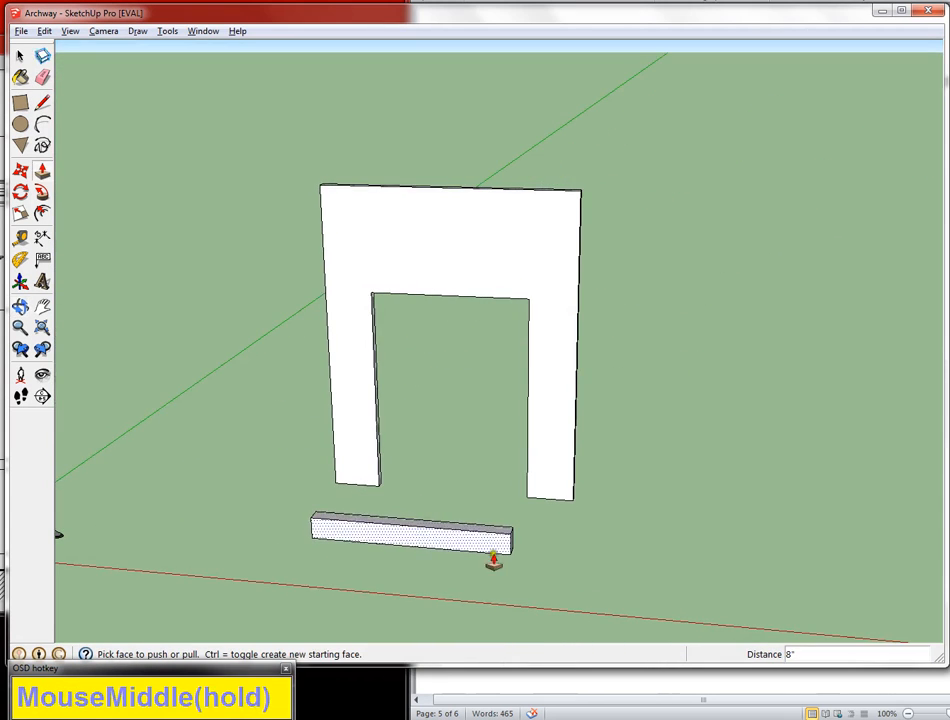
pyautogui.click(20, 170)
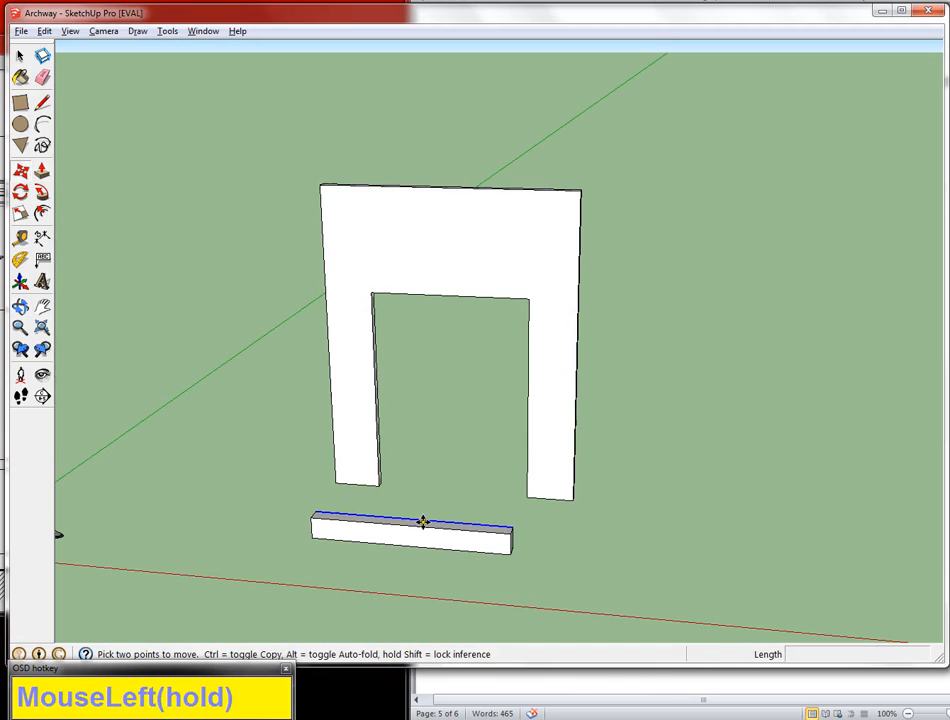
pyautogui.press('space')
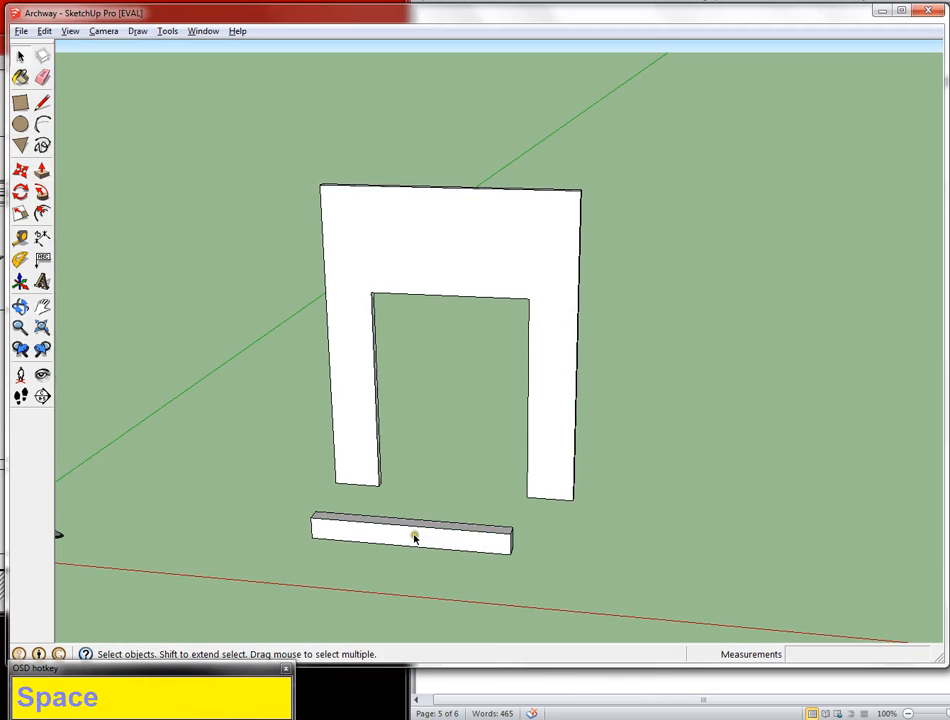
pyautogui.click(415, 538)
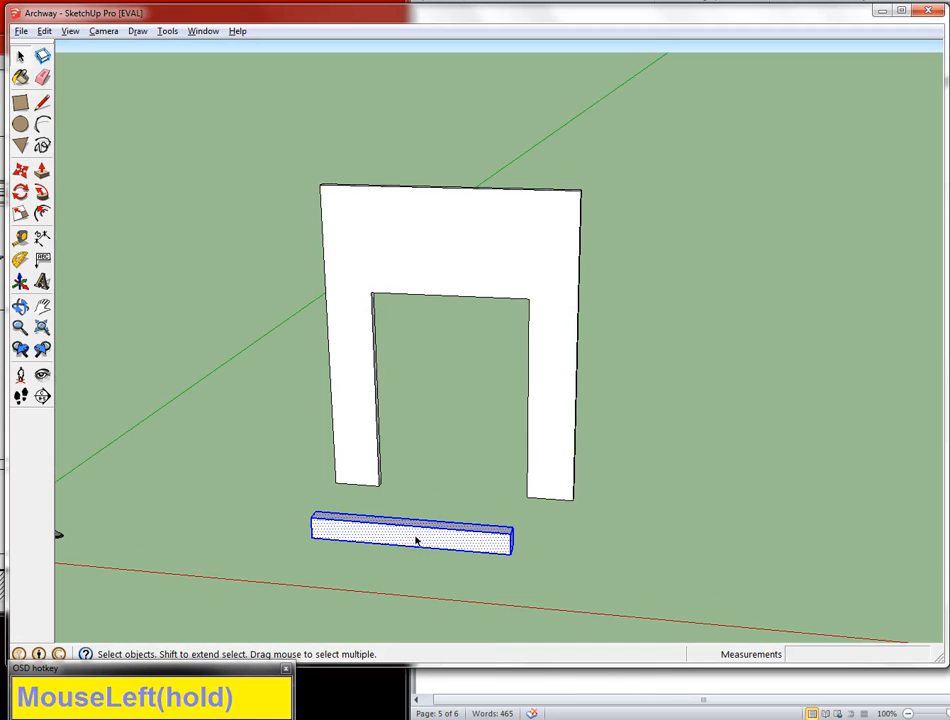
pyautogui.rightClick(418, 537)
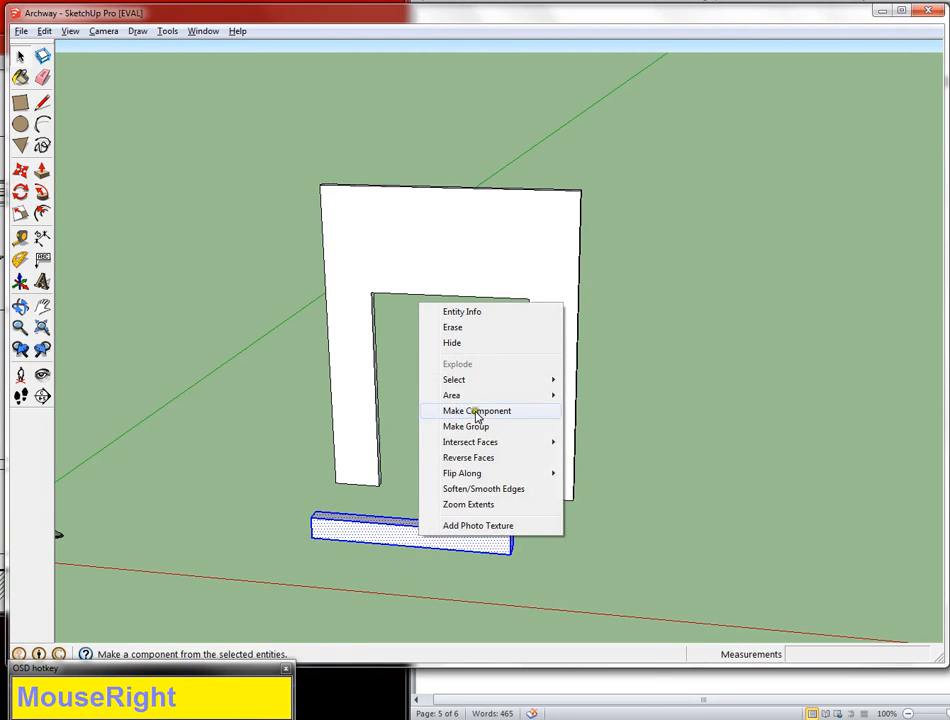
pyautogui.click(496, 411)
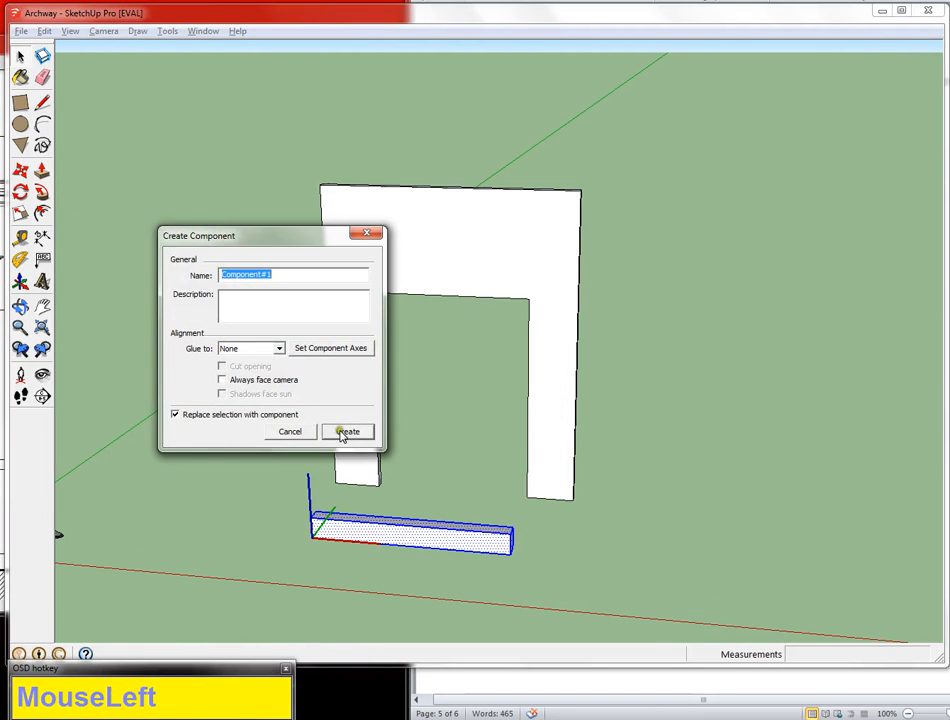
pyautogui.click(345, 431)
# Move the box component by its upper back edge midpoint onto the midpoint of the wall's upper front edge
pyautogui.click(20, 170)
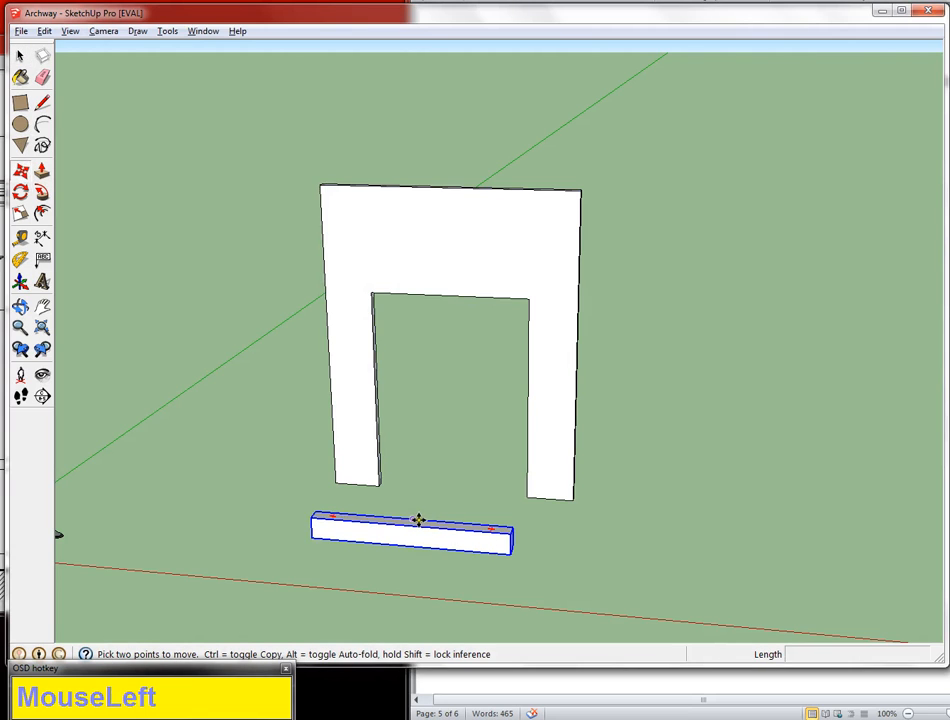
pyautogui.moveTo(412, 518); pyautogui.dragTo(469, 161)
pyautogui.moveTo(443, 191); pyautogui.dragTo(464, 354, button='middle')
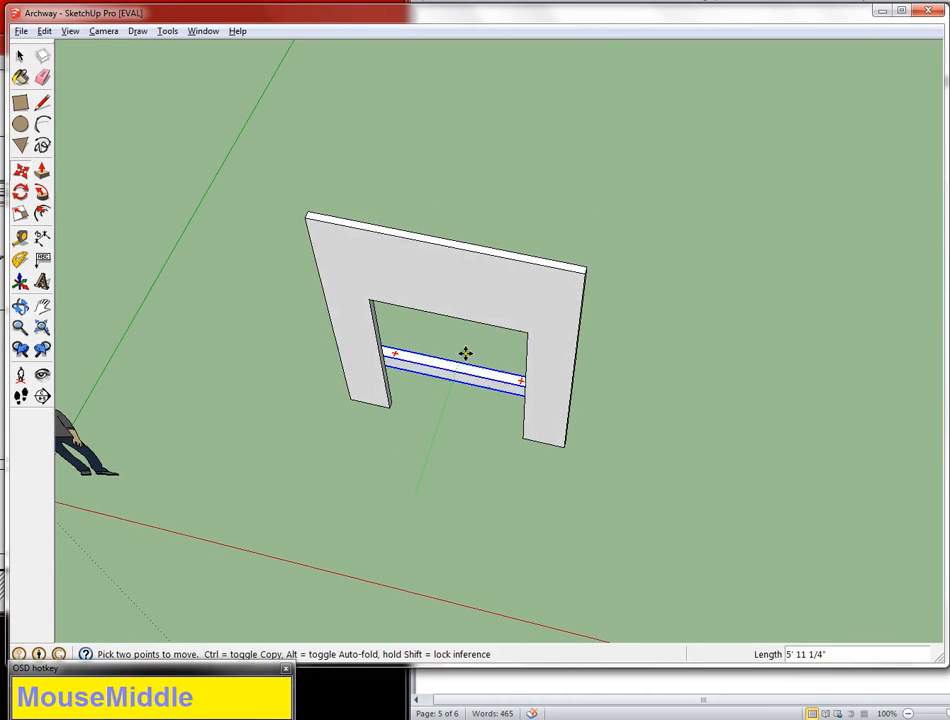
pyautogui.click(444, 247)
pyautogui.moveTo(485, 322); pyautogui.dragTo(460, 220, button='middle')
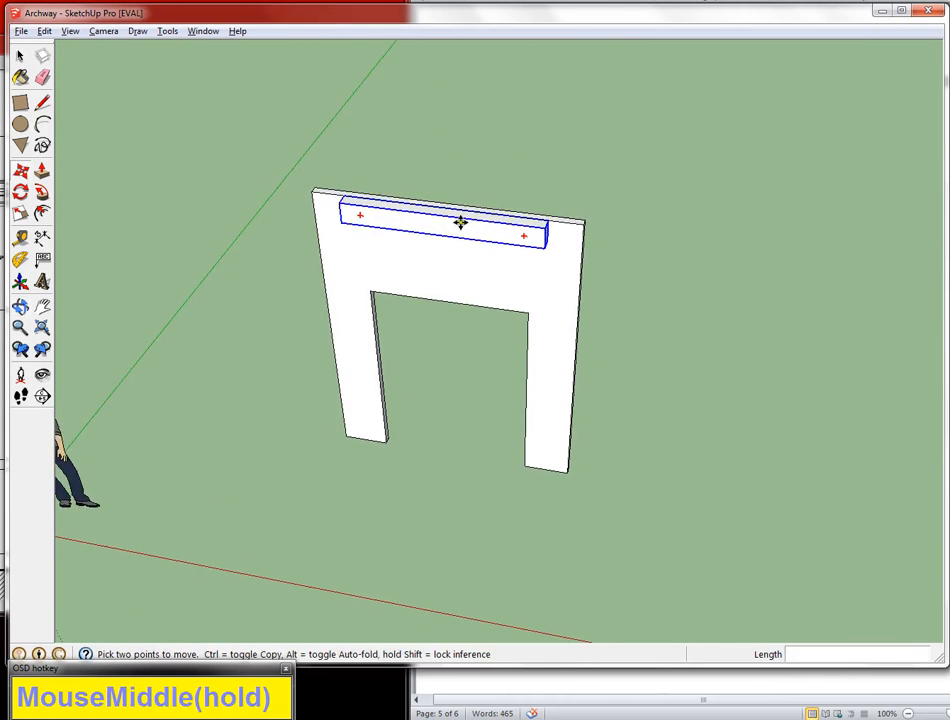
# Move the box component 1'11" straight down the face of the wall from its upper edge
pyautogui.scroll(3, 430, 197)
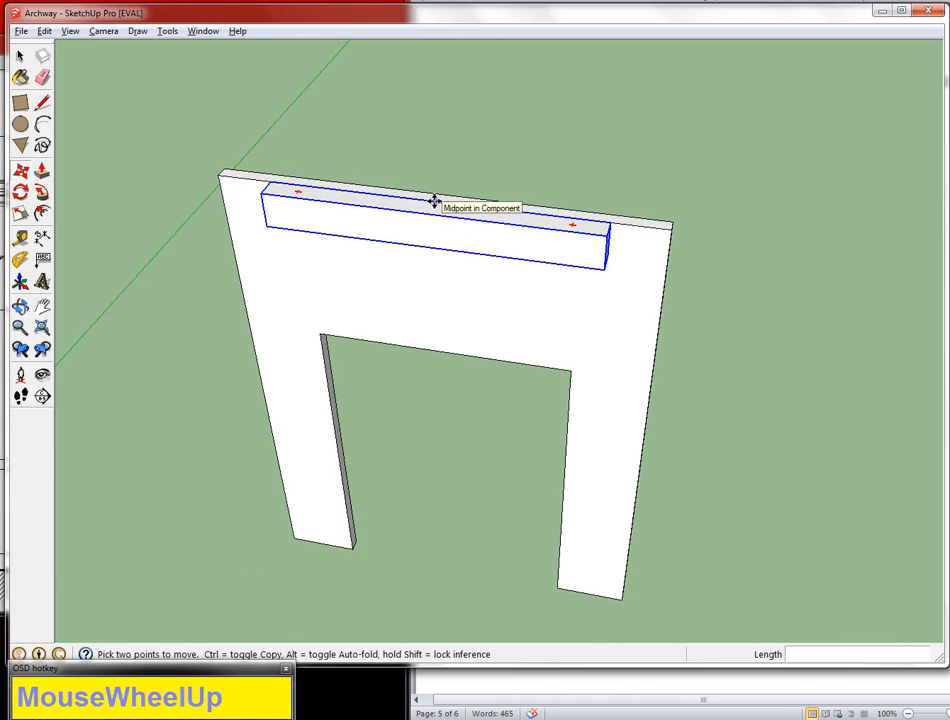
pyautogui.click(434, 201)
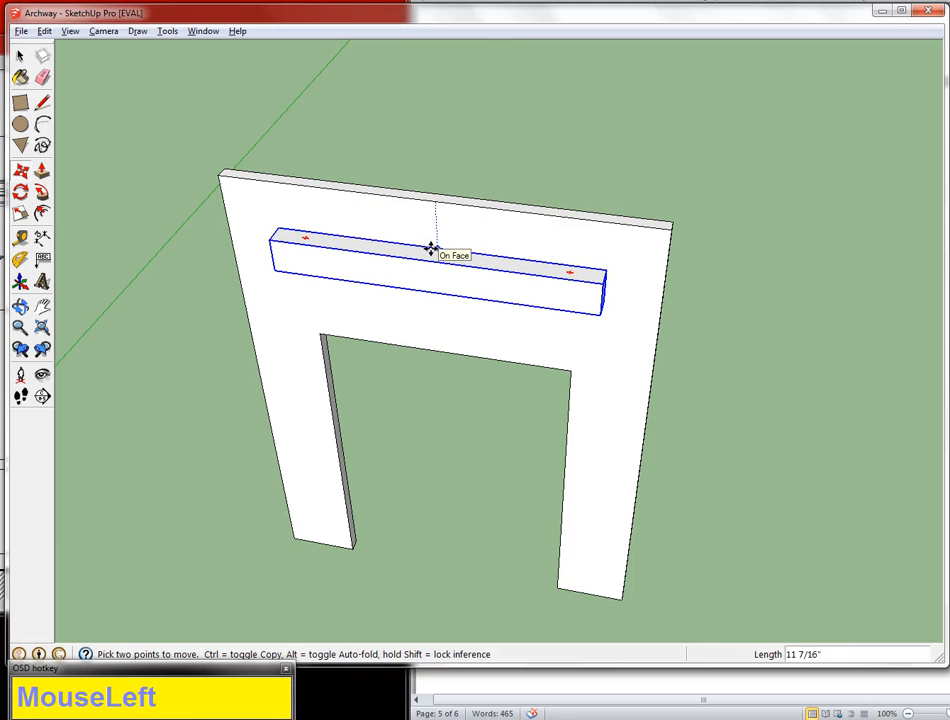
pyautogui.write("1'11")
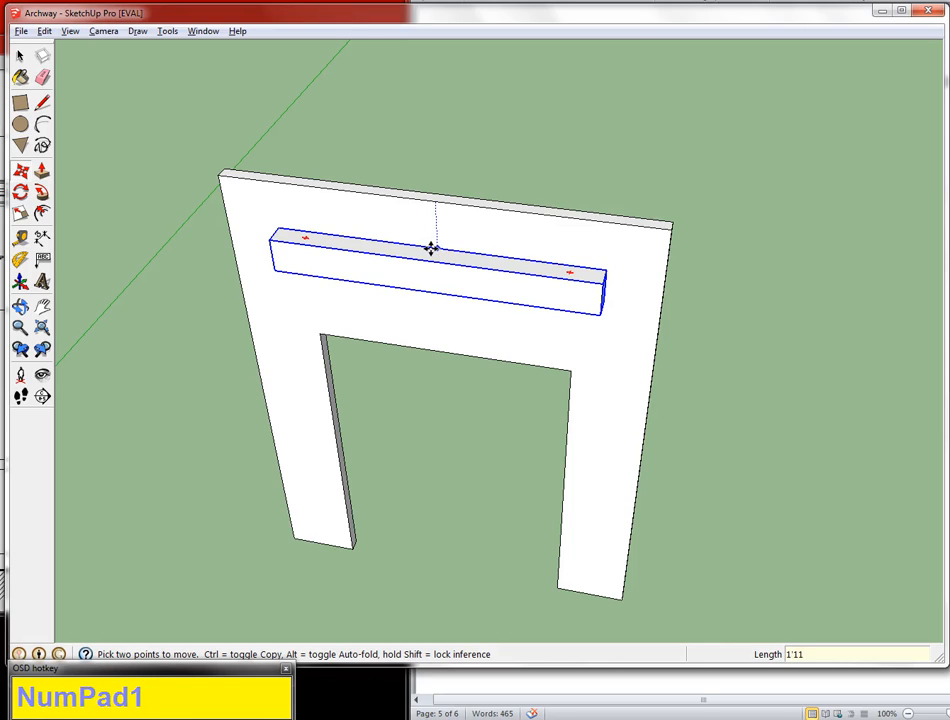
pyautogui.press('Return')
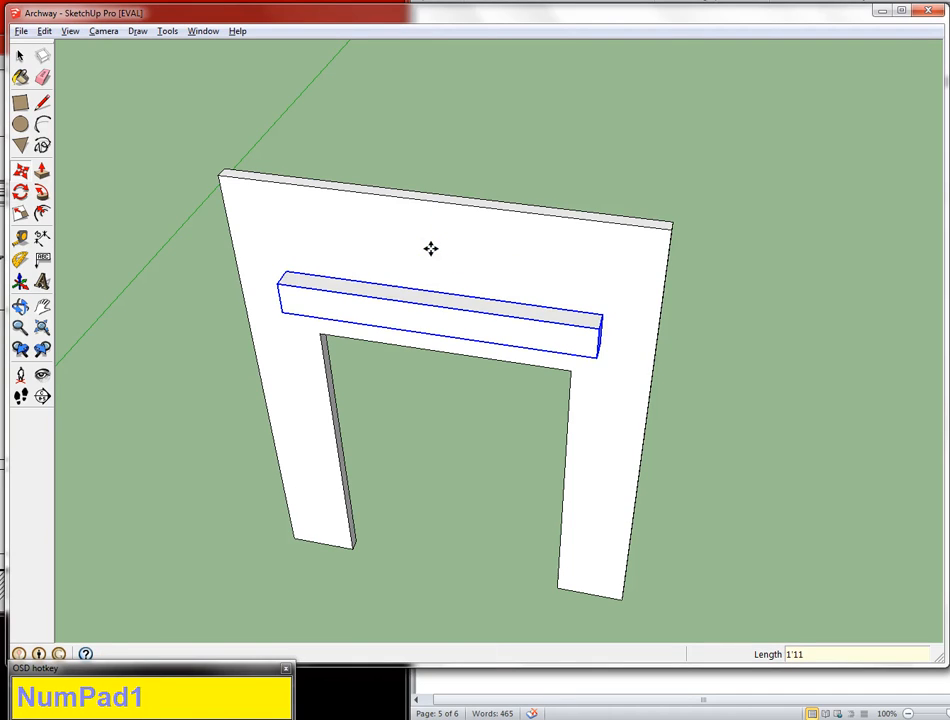
# Select the archway wall together with the box and combine them into one component
pyautogui.moveTo(430, 248); pyautogui.dragTo(460, 246, button='middle')
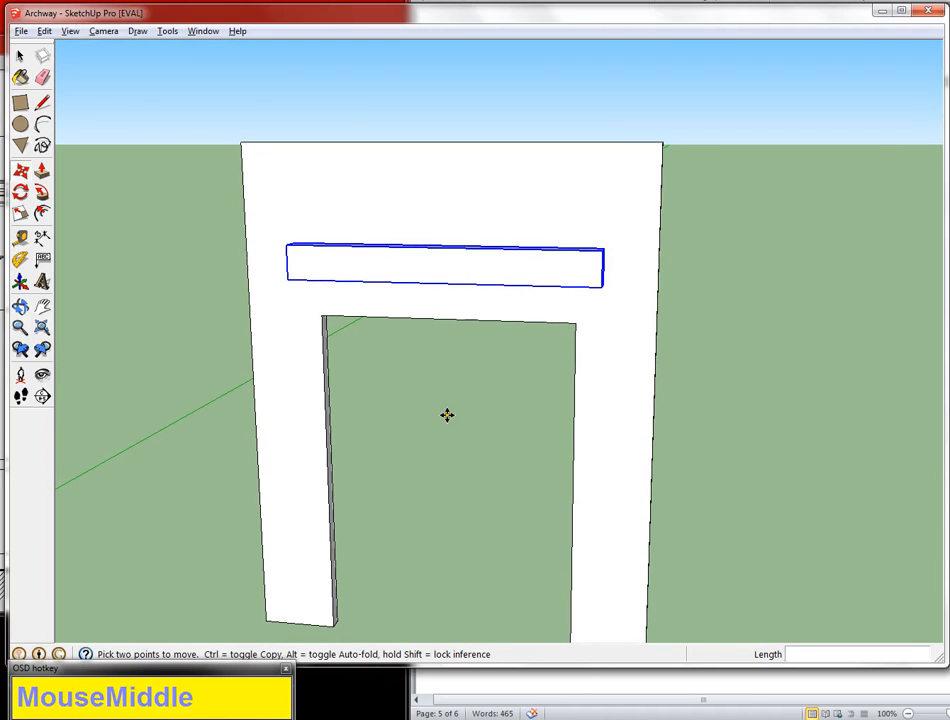
pyautogui.scroll(-3, 447, 414)
pyautogui.moveTo(528, 422)
pyautogui.mouseDown(button='middle')
pyautogui.moveTo(422, 365)
pyautogui.moveTo(415, 373)
pyautogui.moveTo(384, 330)
pyautogui.moveTo(447, 381)
pyautogui.moveTo(450, 397)
pyautogui.mouseUp(button='middle')
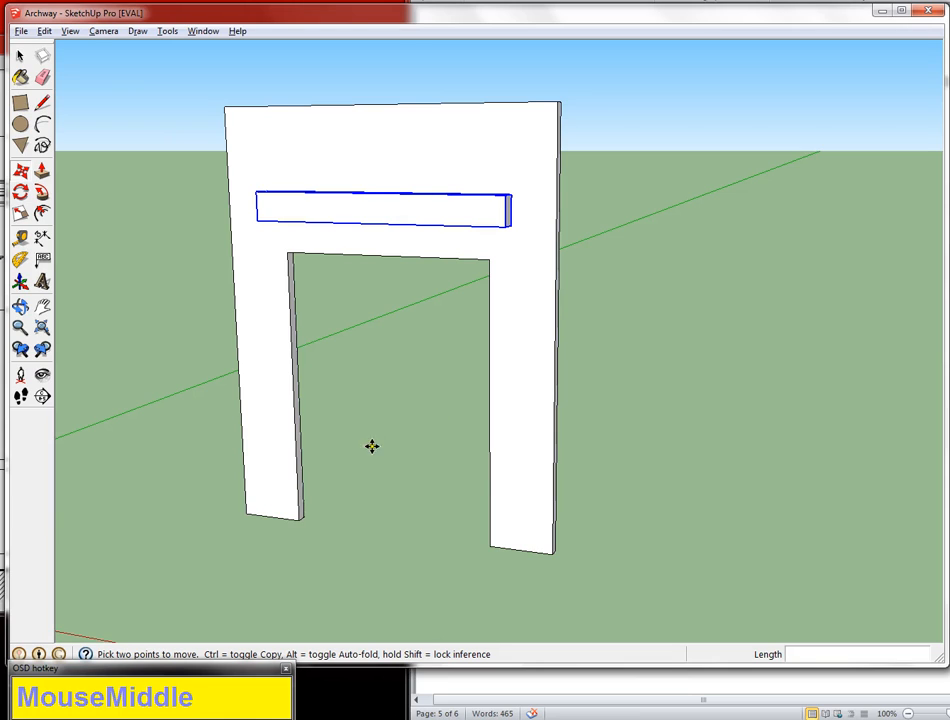
pyautogui.press('space')
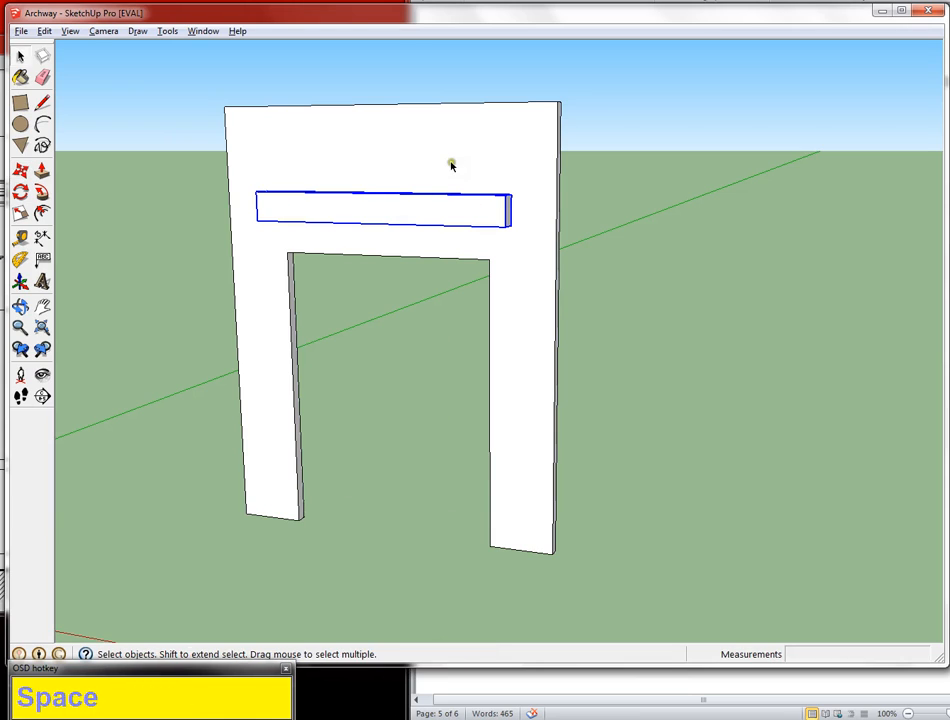
pyautogui.click(449, 163)
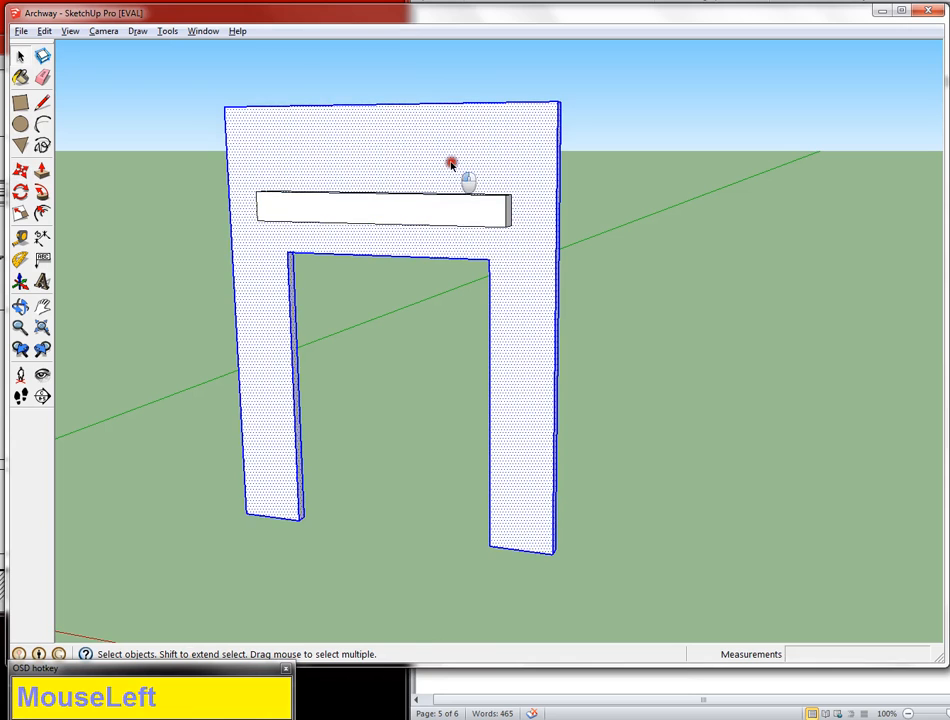
pyautogui.keyDown('shift'); pyautogui.click(481, 214); pyautogui.keyUp('shift')
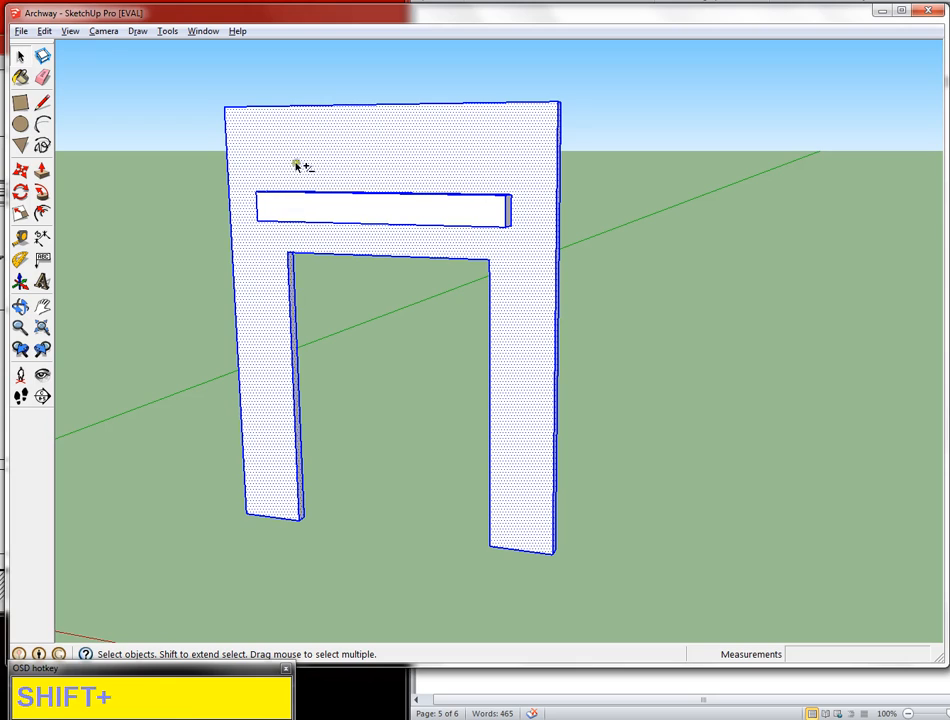
pyautogui.rightClick(363, 209)
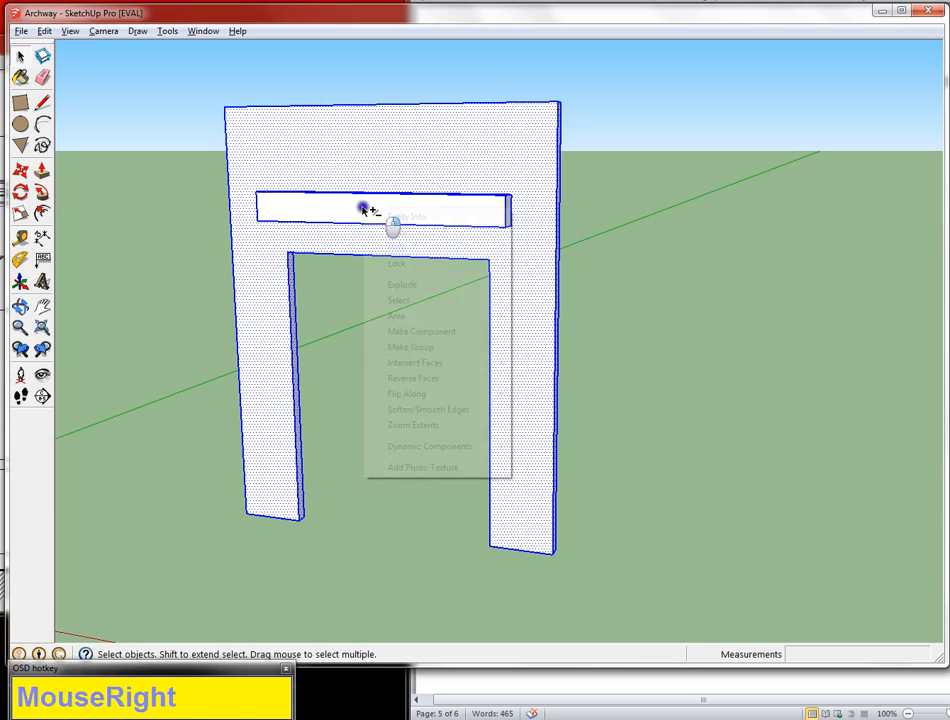
pyautogui.click(409, 332)
pyautogui.click(345, 431)
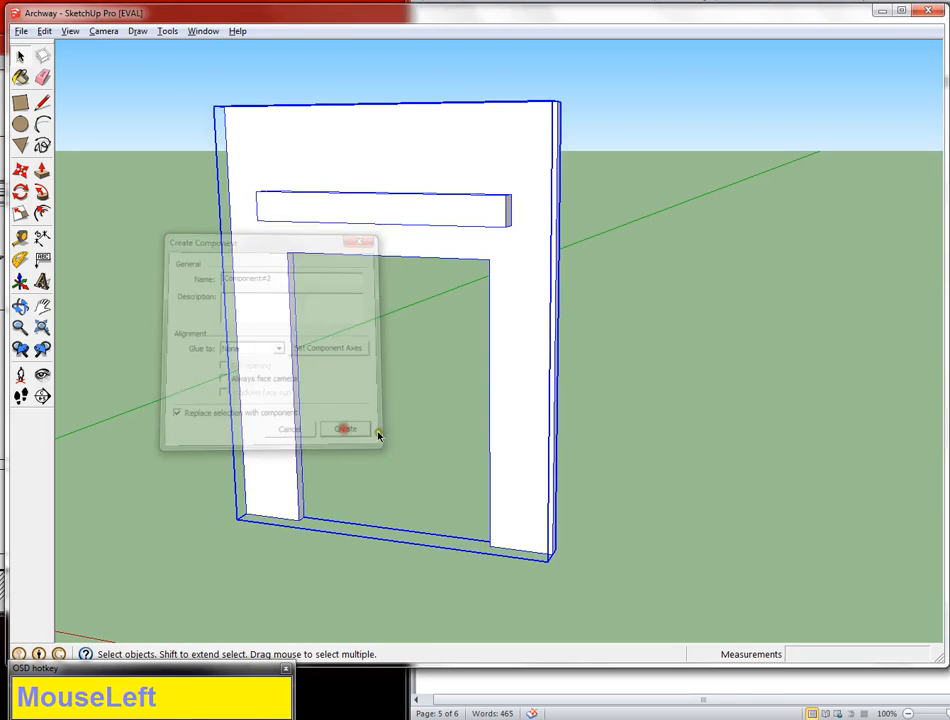
# Place a vertical Tape Measure guide 2' 6" from the left jamb, through the middle of the door opening
pyautogui.moveTo(385, 517)
pyautogui.mouseDown(button='middle')
pyautogui.moveTo(318, 471)
pyautogui.moveTo(494, 500)
pyautogui.moveTo(411, 471)
pyautogui.moveTo(411, 402)
pyautogui.moveTo(341, 450)
pyautogui.moveTo(371, 505)
pyautogui.mouseUp(button='middle')
pyautogui.scroll(4, 339, 449)
pyautogui.keyDown('shift'); pyautogui.scroll(-3, 395, 360); pyautogui.keyUp('shift')
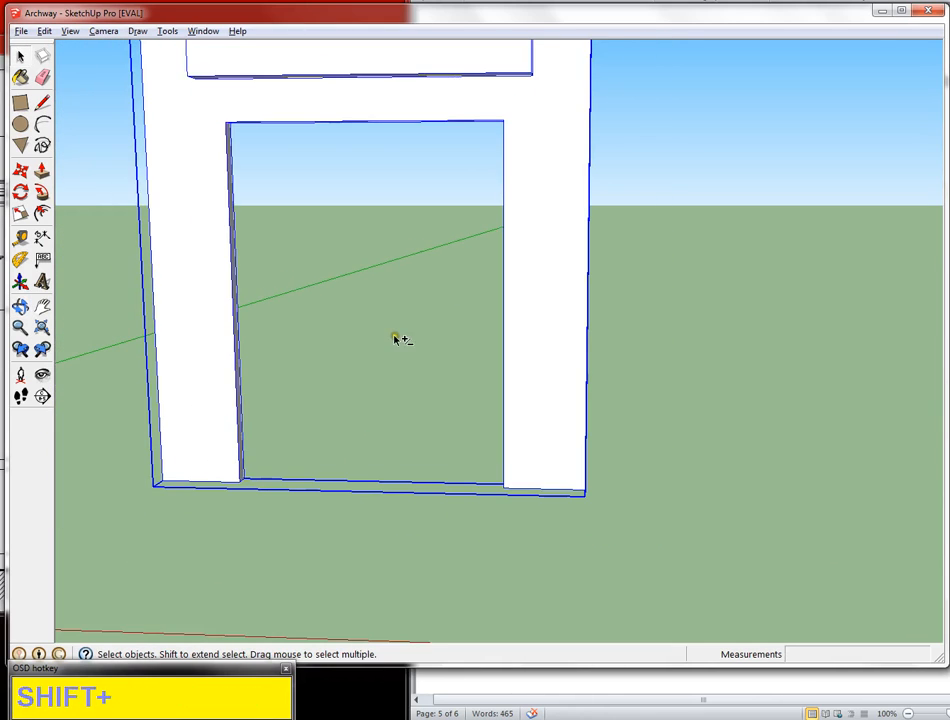
pyautogui.keyDown('shift'); pyautogui.moveTo(397, 337); pyautogui.dragTo(405, 392, button='middle'); pyautogui.keyUp('shift')
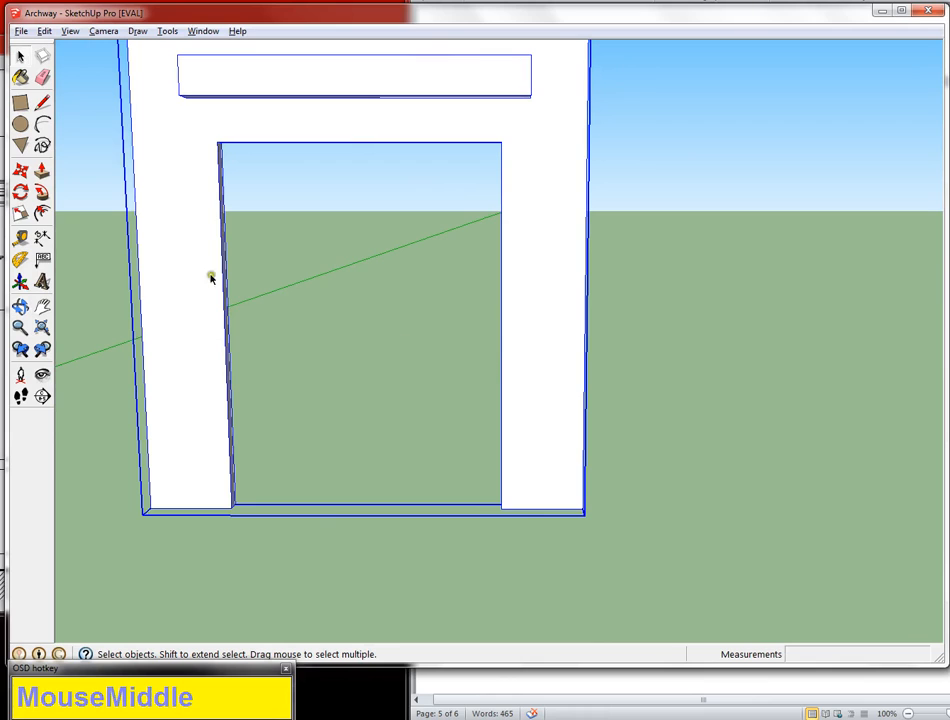
pyautogui.click(21, 239)
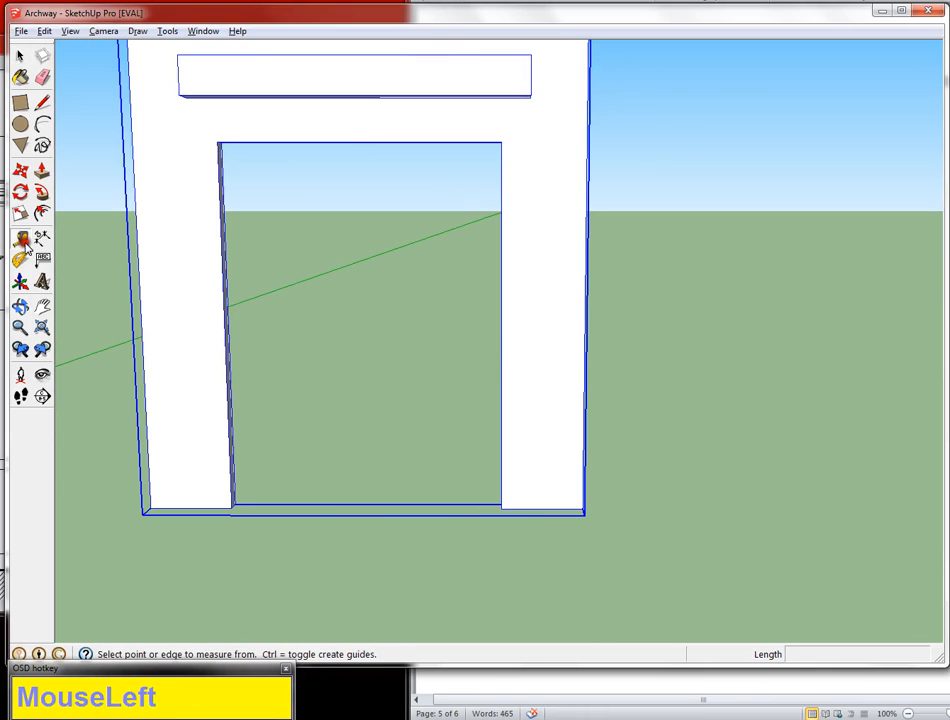
pyautogui.click(223, 300)
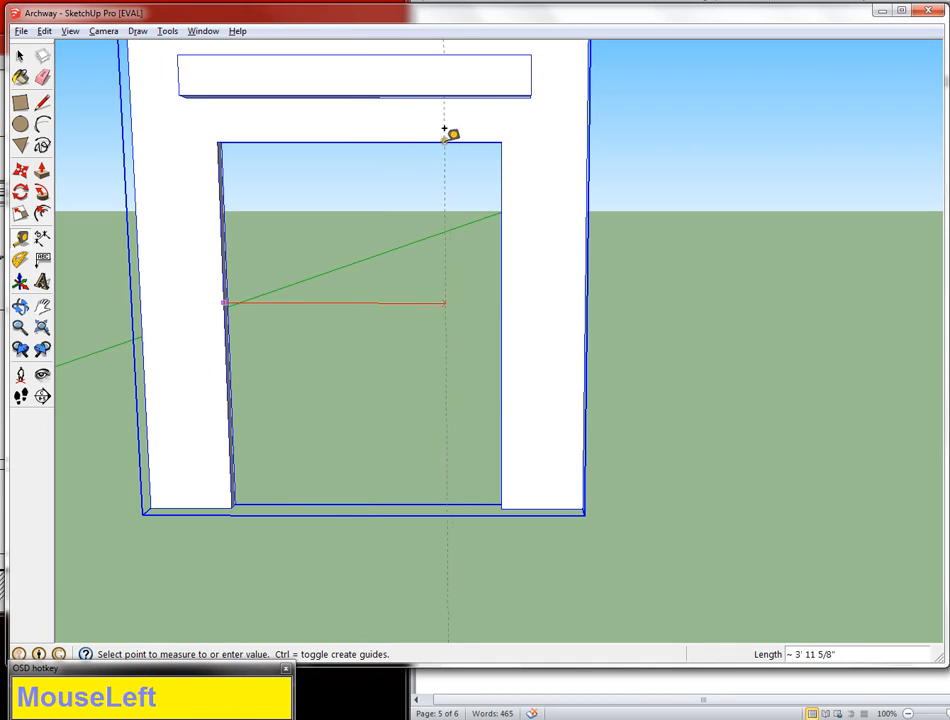
pyautogui.click(361, 127)
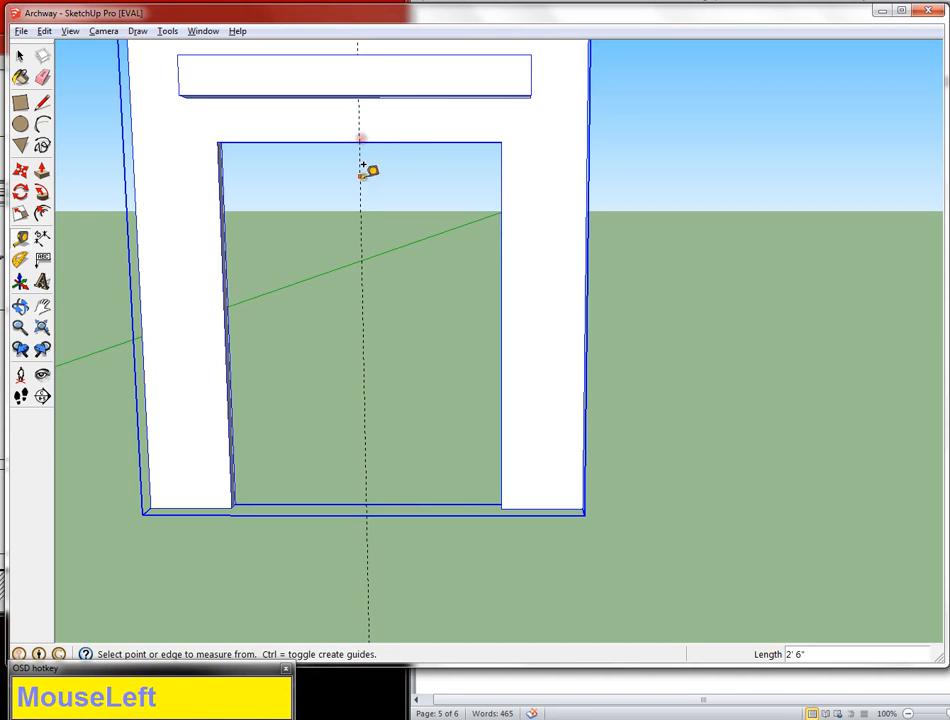
# Draw a 2' 6" by 3" rectangle at the base of the opening, from the left jamb's corner to the centre guide
pyautogui.moveTo(335, 305); pyautogui.dragTo(155, 398, button='middle')
pyautogui.scroll(5, 361, 302)
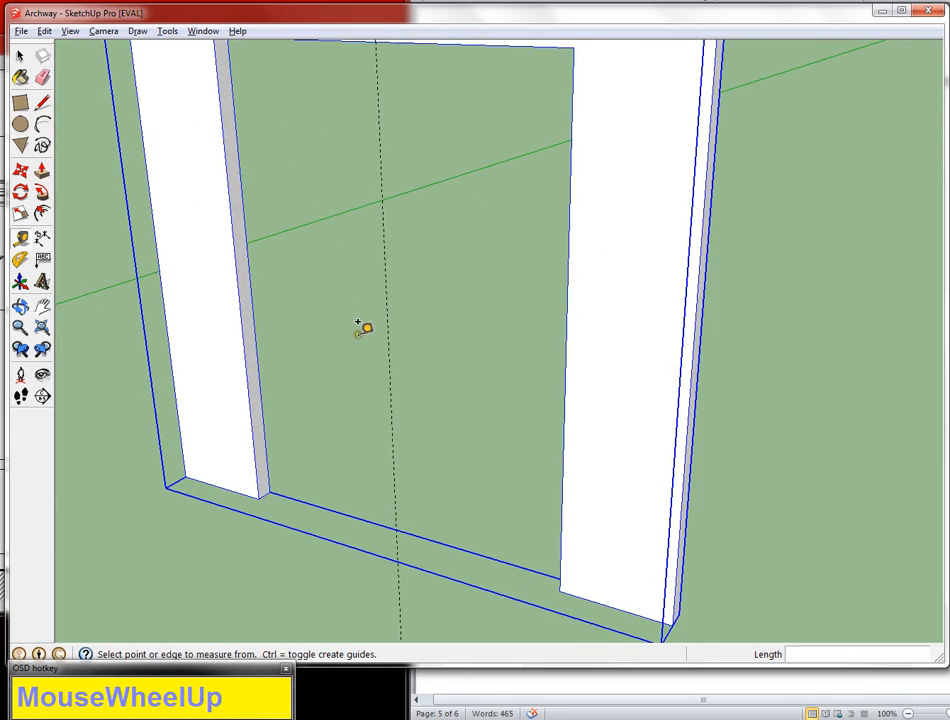
pyautogui.click(20, 102)
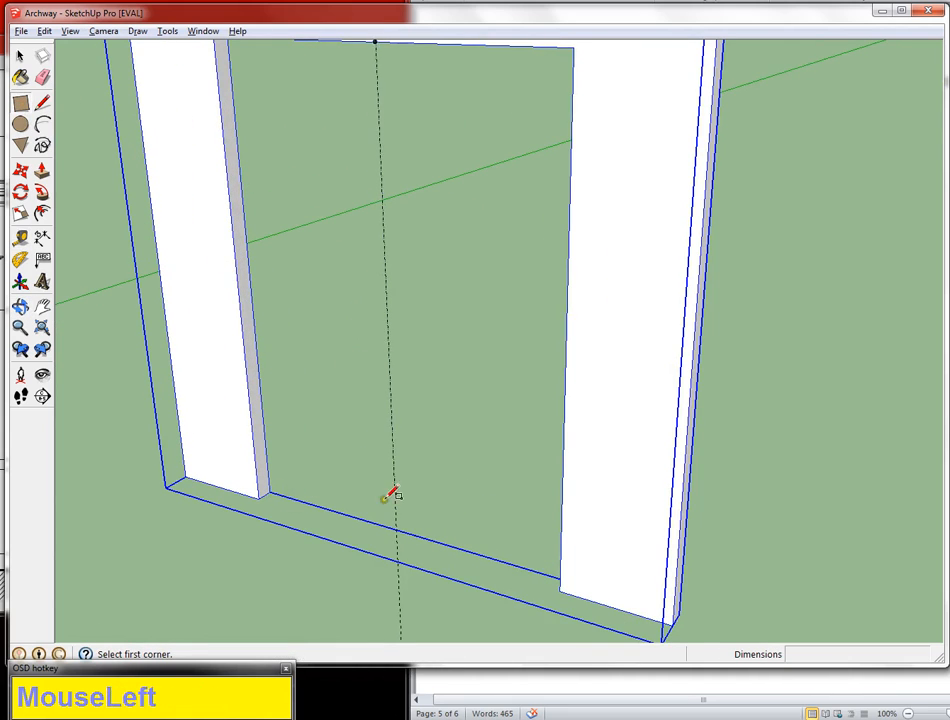
pyautogui.scroll(-2, 392, 398)
pyautogui.scroll(4, 377, 131)
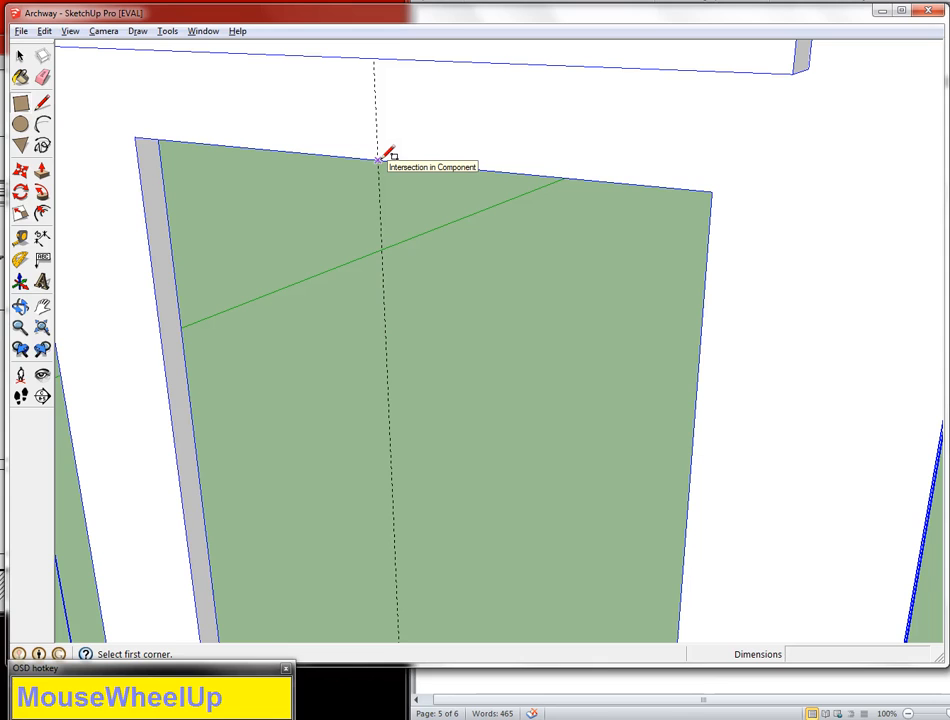
pyautogui.scroll(-2, 381, 224)
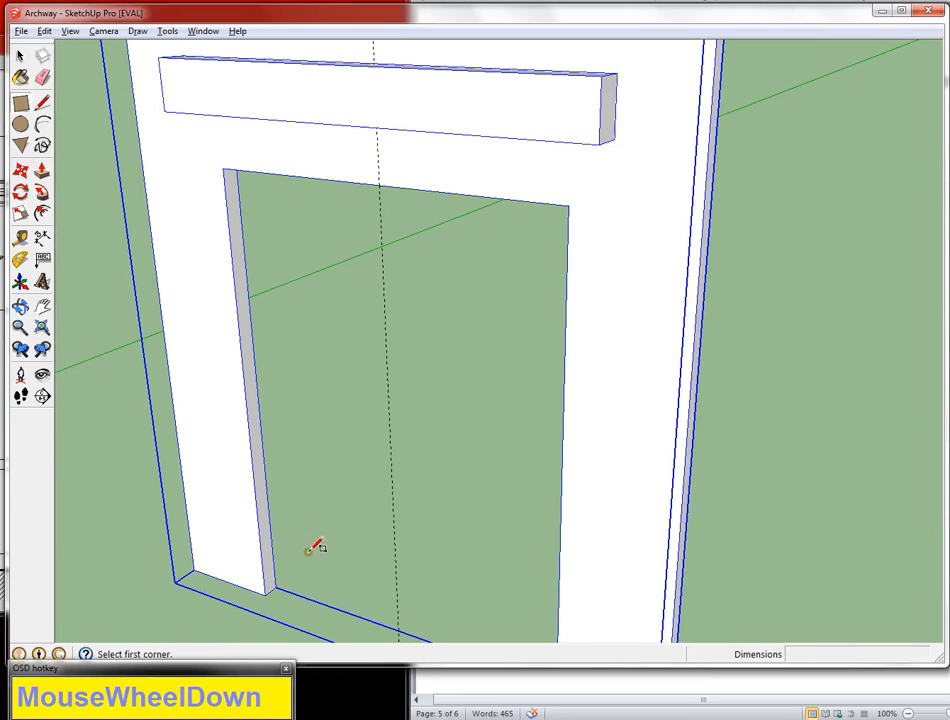
pyautogui.keyDown('shift'); pyautogui.moveTo(307, 576); pyautogui.dragTo(318, 424, button='middle'); pyautogui.keyUp('shift')
pyautogui.click(256, 450)
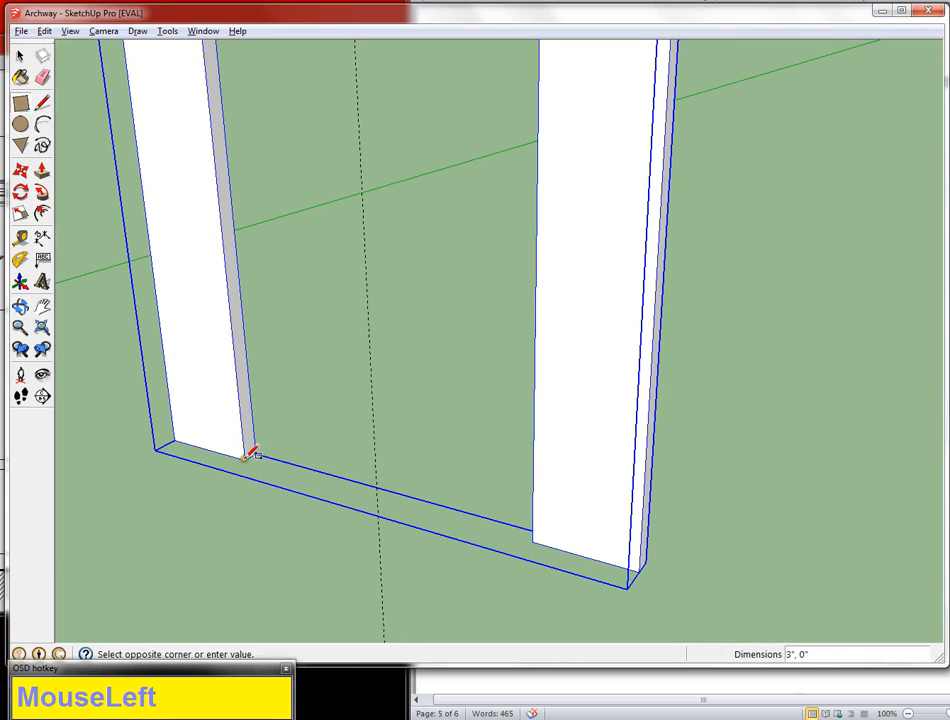
pyautogui.click(379, 495)
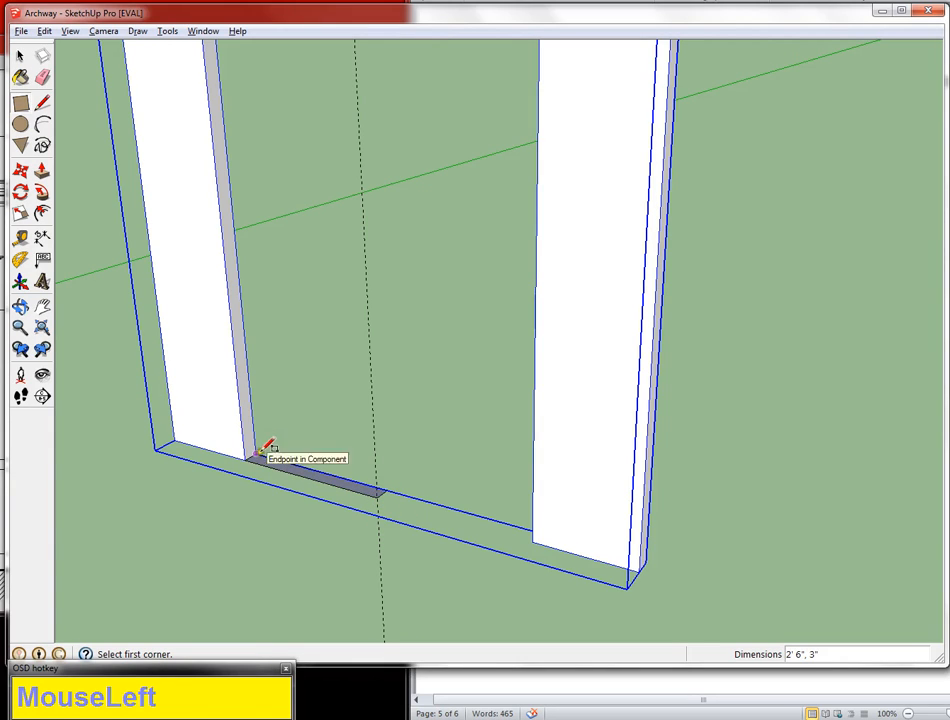
# Push/Pull the base rectangle up 6' 8" to the head of the opening to form the left door panel
pyautogui.press('p')
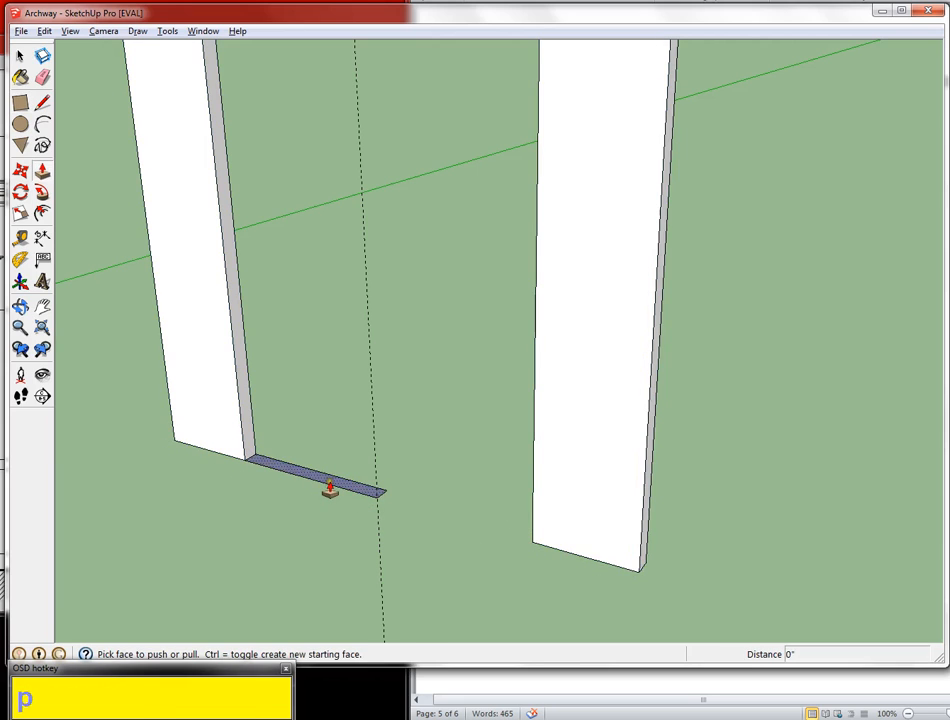
pyautogui.click(330, 488)
pyautogui.scroll(-4, 318, 292)
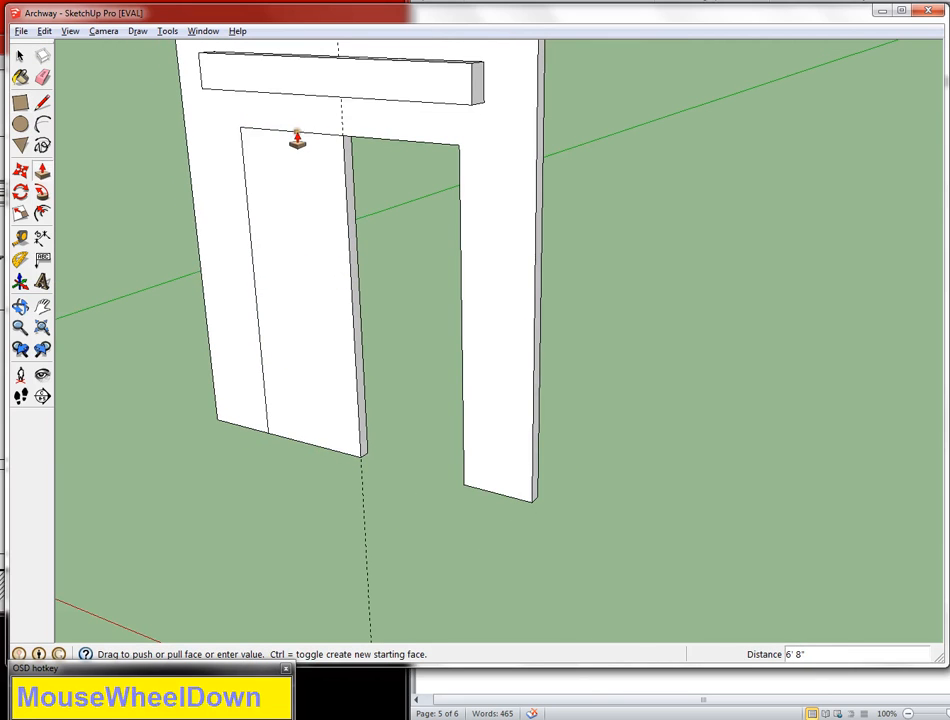
pyautogui.click(297, 141)
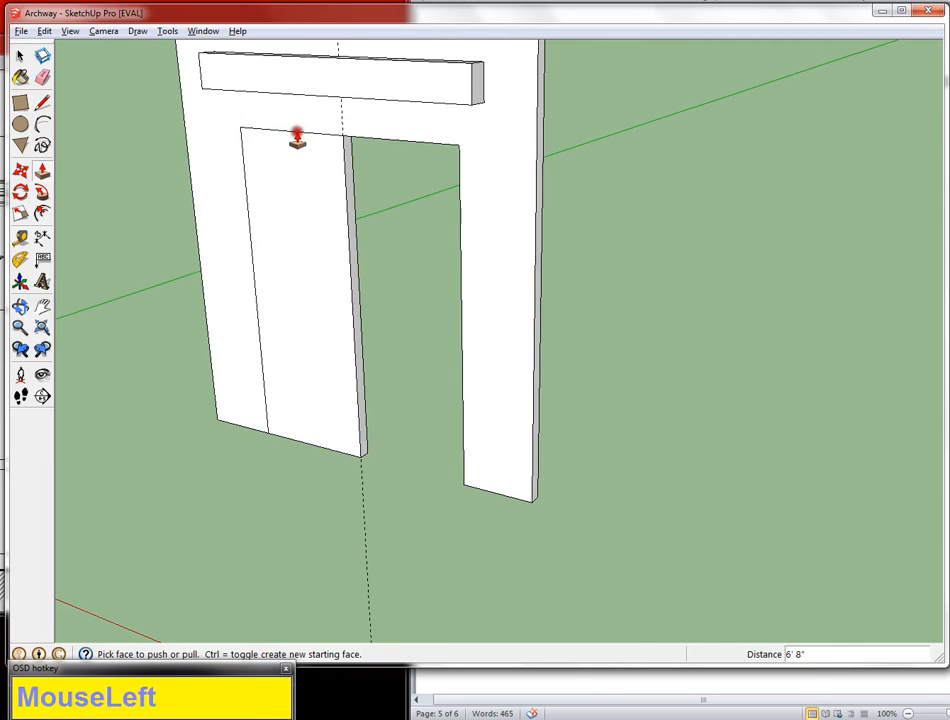
# Push/Pull the front face of the left door panel back 1 1/4" into the opening
pyautogui.click(313, 433)
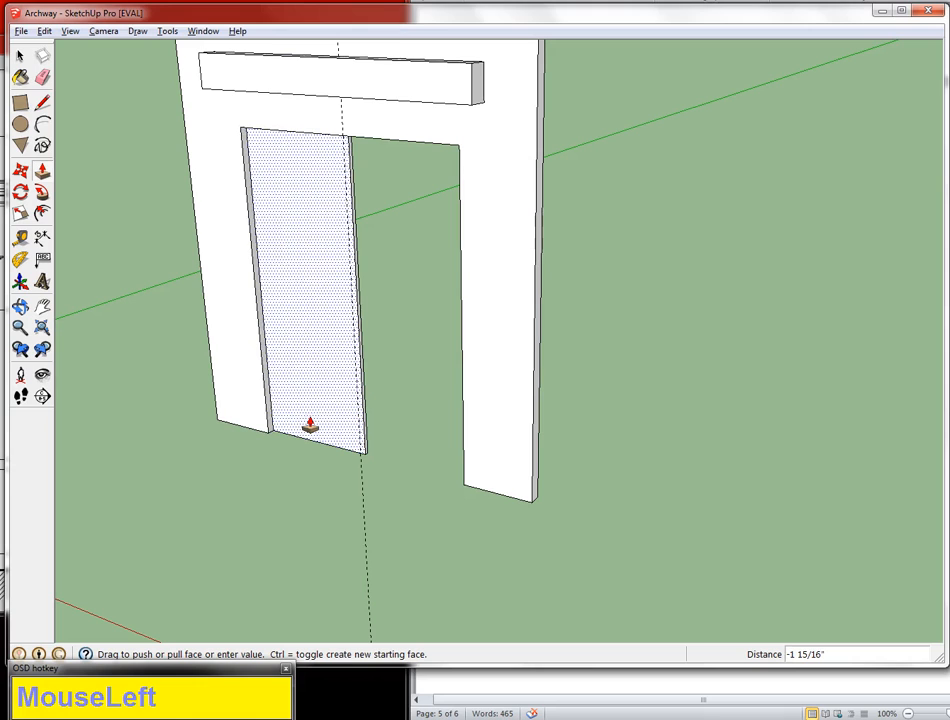
pyautogui.write('1.25')
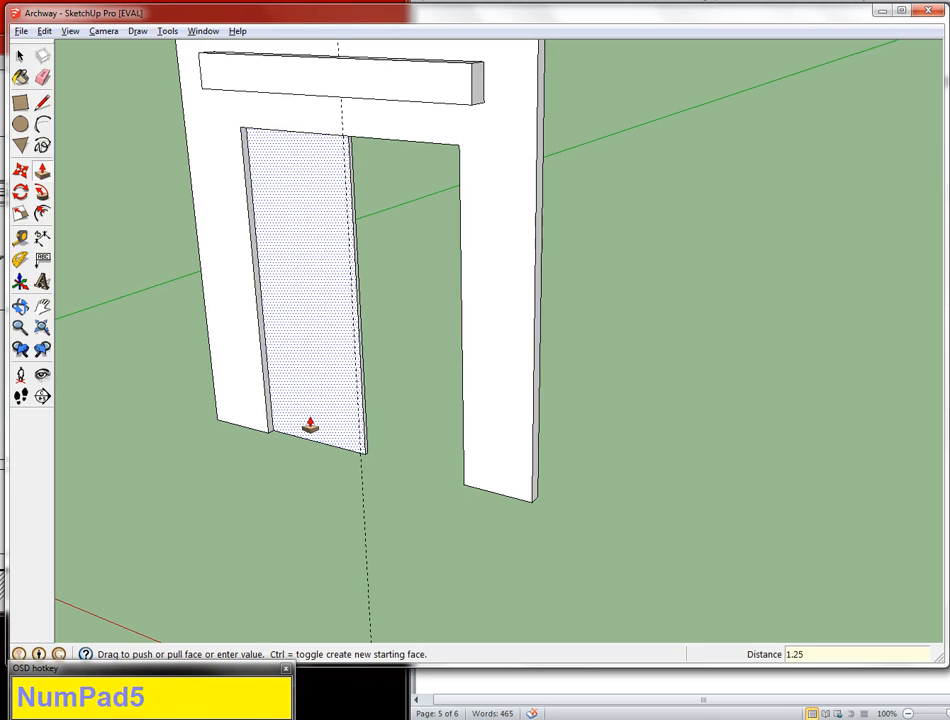
pyautogui.press('Return')
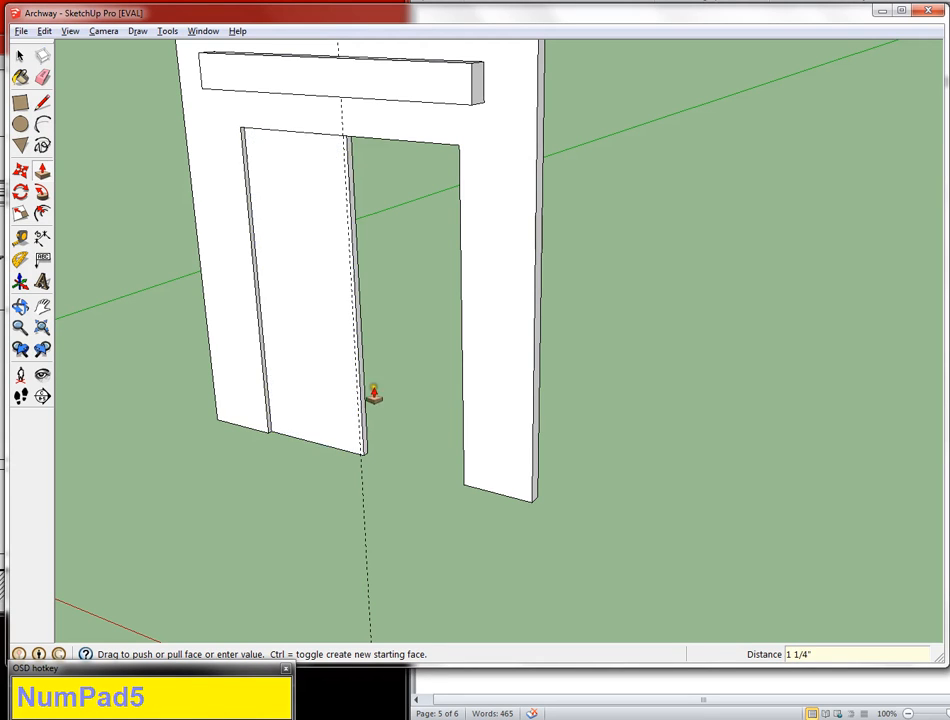
# Offset the outline of the left door panel's front face 4" inward
pyautogui.moveTo(373, 392); pyautogui.dragTo(441, 420, button='middle')
pyautogui.scroll(3, 327, 476)
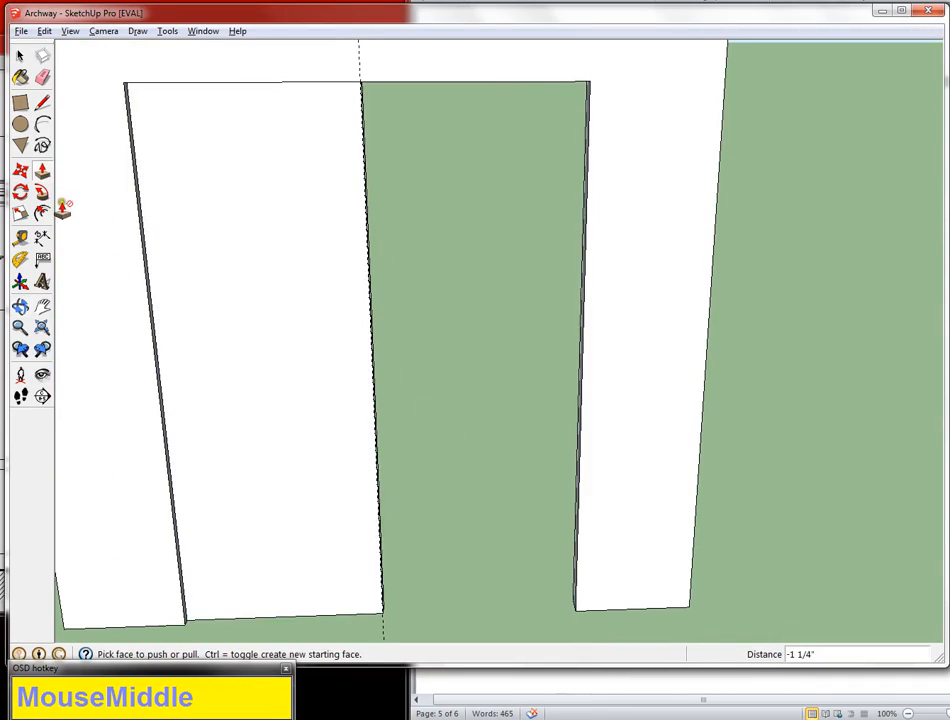
pyautogui.click(42, 213)
pyautogui.click(324, 346)
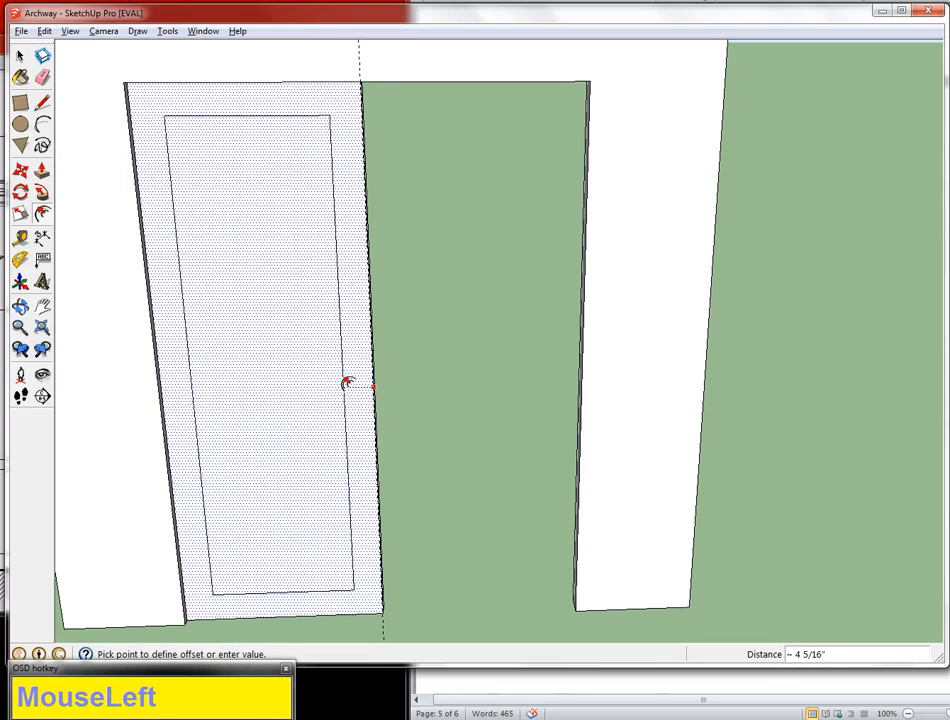
pyautogui.write('4.5"')
pyautogui.press('Return')
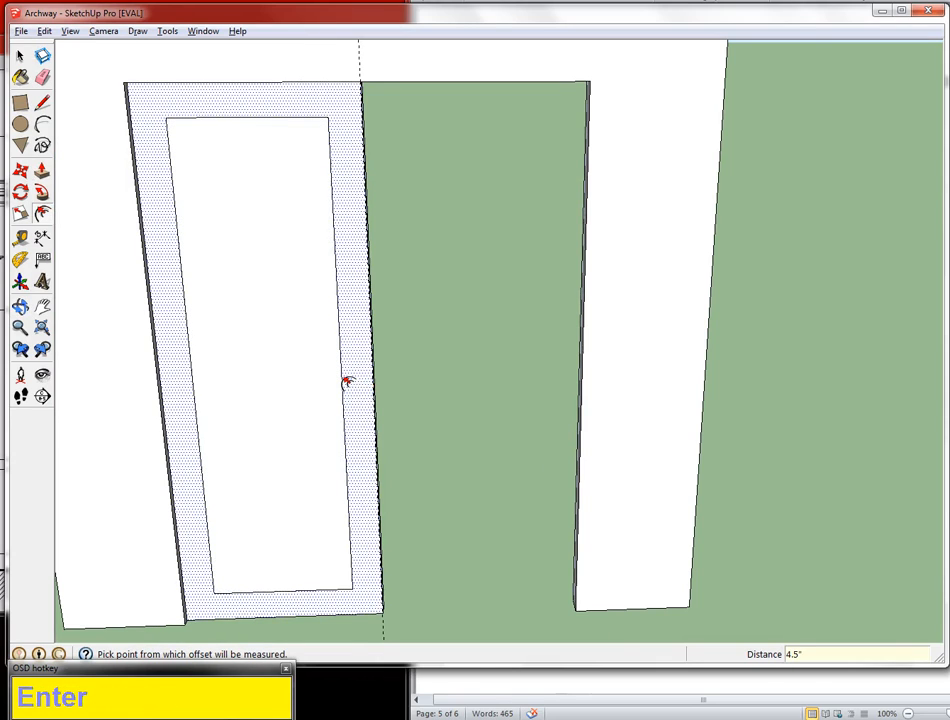
pyautogui.press('KP_4')
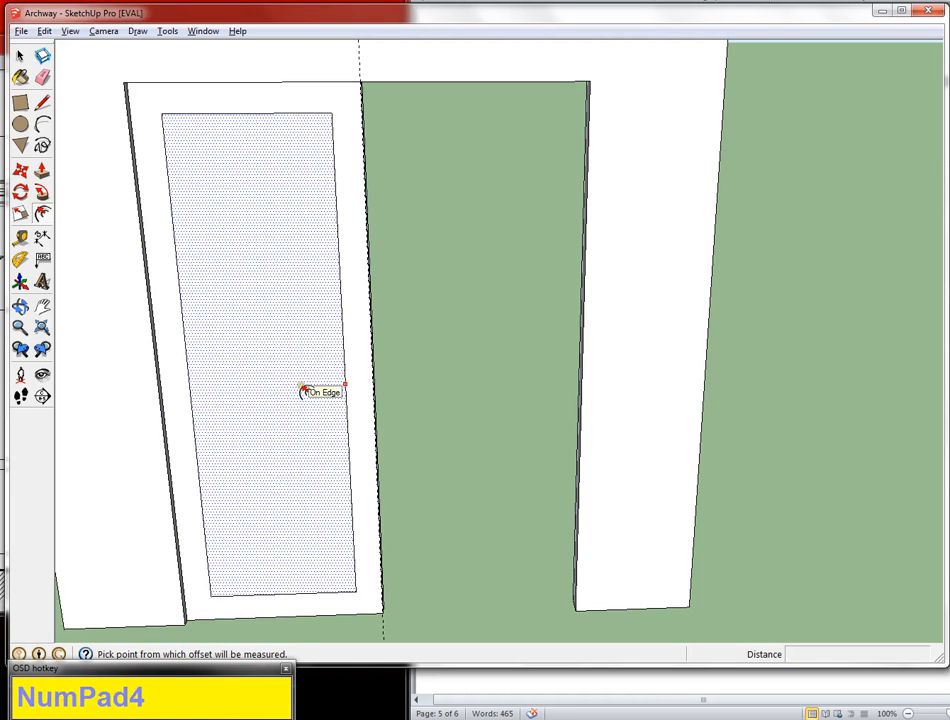
# Push/Pull the face inside the 4" door border back 1/4" to form a recess
pyautogui.press('p')
pyautogui.click(295, 437)
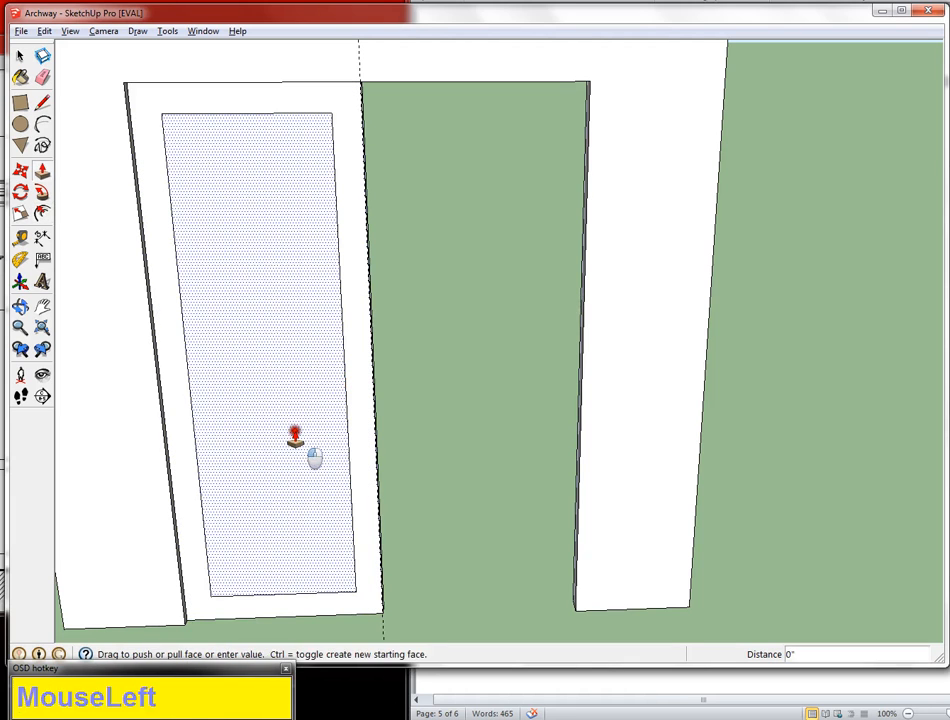
pyautogui.write('.25')
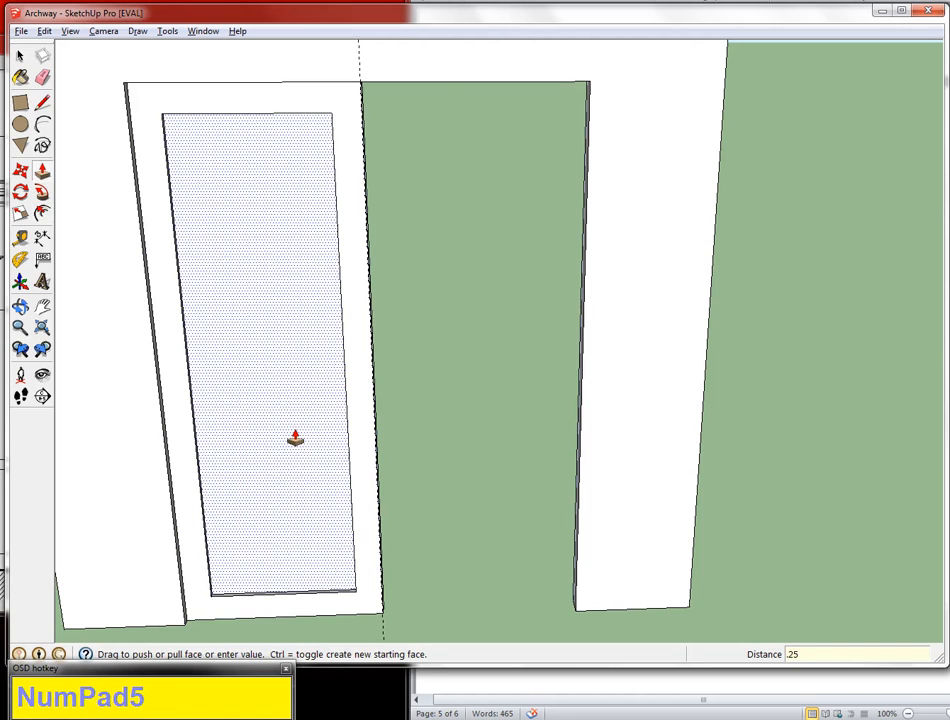
pyautogui.press('Return')
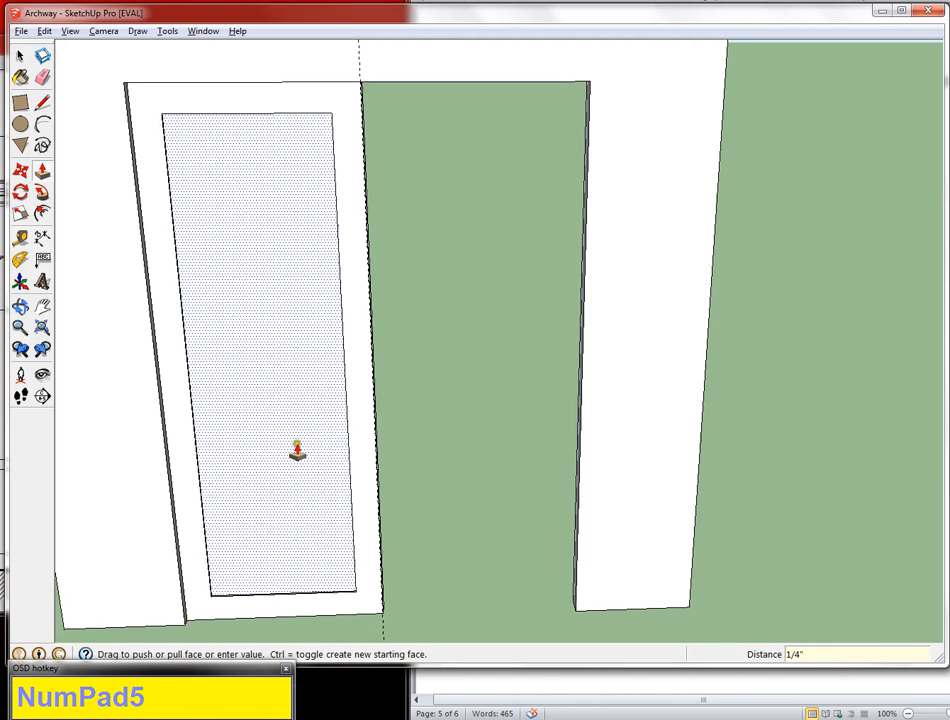
# Offset the outline of the recessed door face 1" inward
pyautogui.click(42, 213)
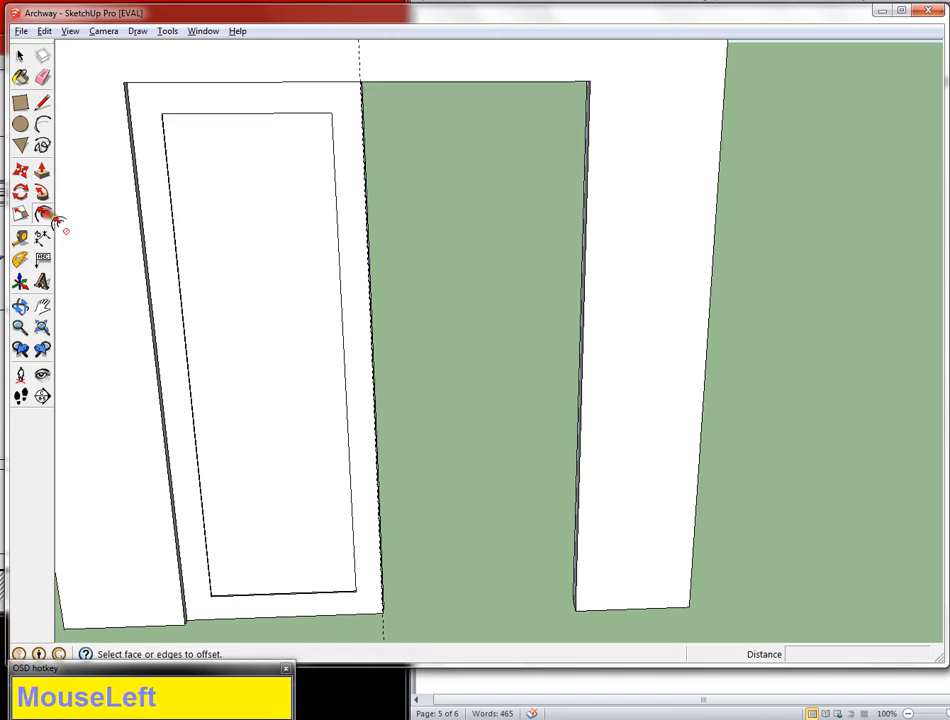
pyautogui.click(273, 320)
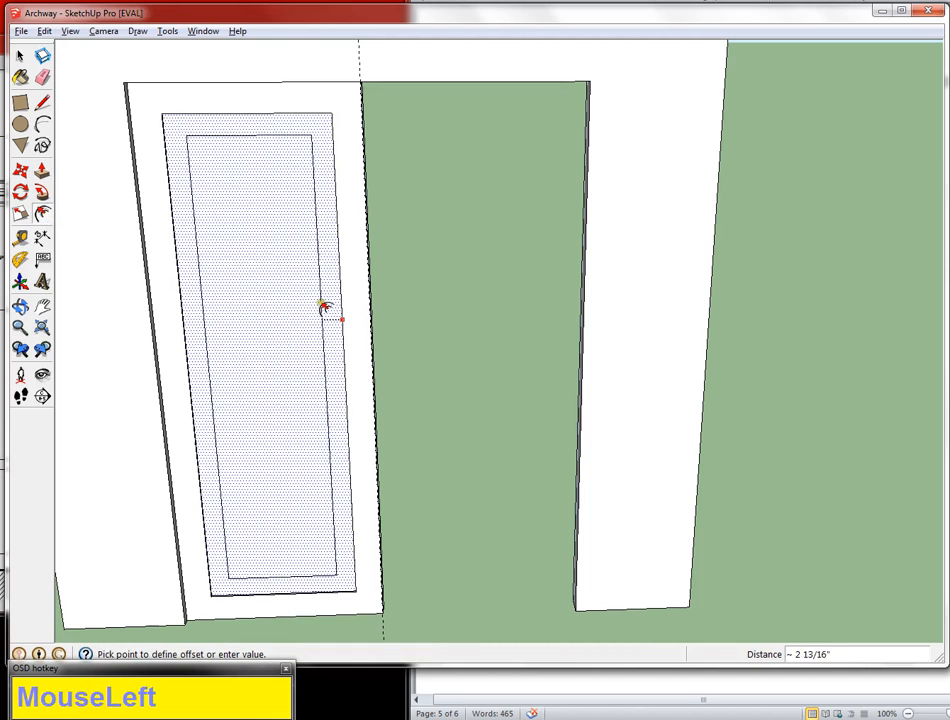
pyautogui.write('1')
pyautogui.press('Return')
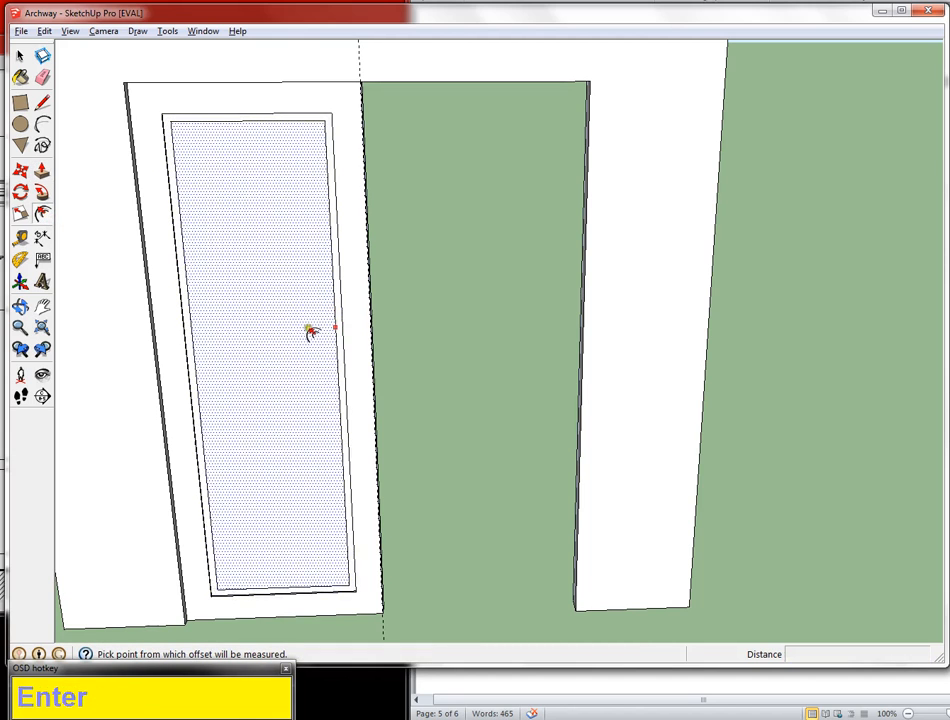
# Push/Pull the face inside the 1" border back another 1/4" to form a second recess
pyautogui.press('p')
pyautogui.click(284, 352)
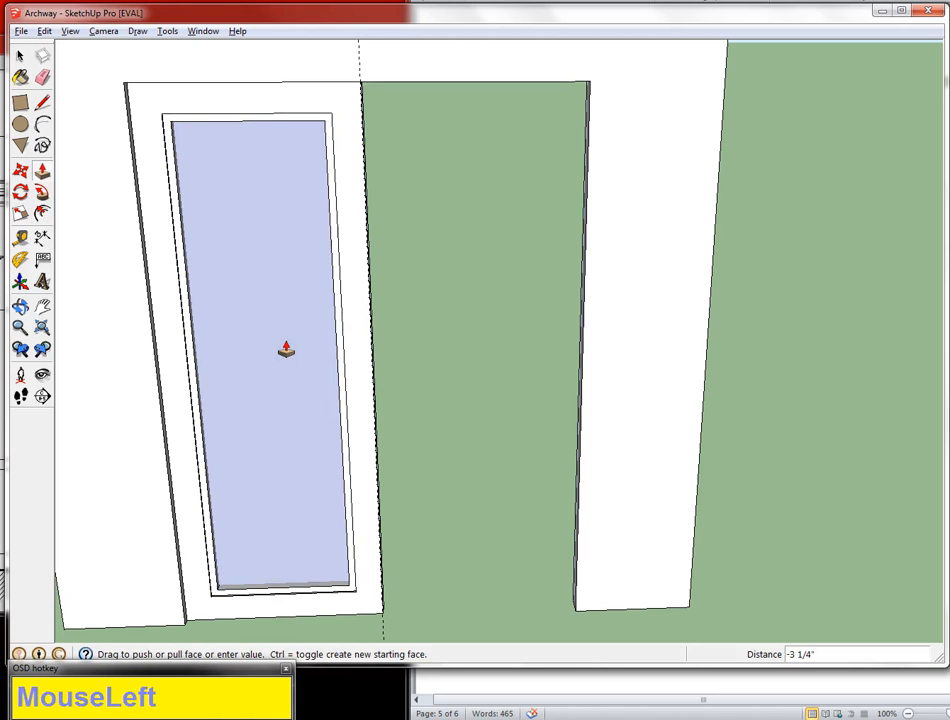
pyautogui.write('25')
pyautogui.press('Return')
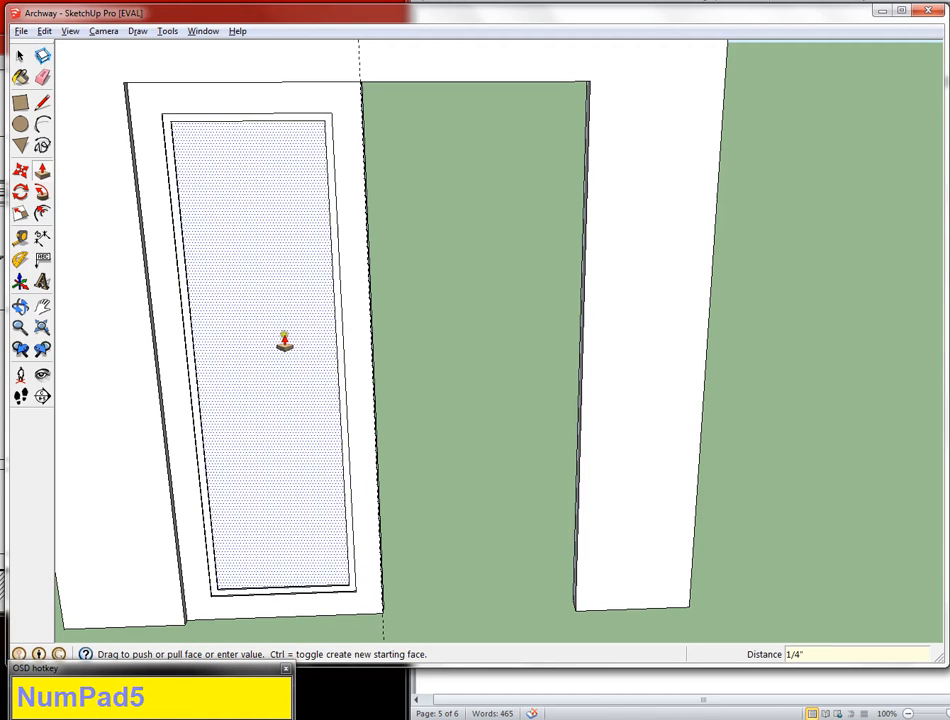
# Place a vertical Tape Measure guide 10" from the left edge of the innermost recess, down the middle of the door panel
pyautogui.moveTo(352, 377); pyautogui.dragTo(152, 347, button='middle')
pyautogui.scroll(5, 271, 324)
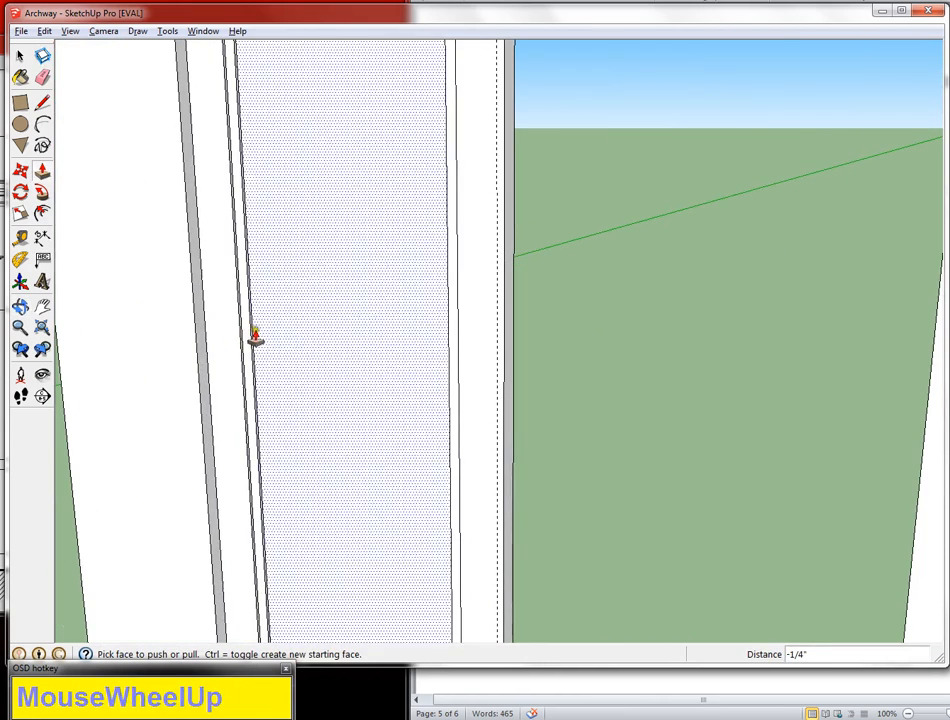
pyautogui.scroll(-5, 477, 384)
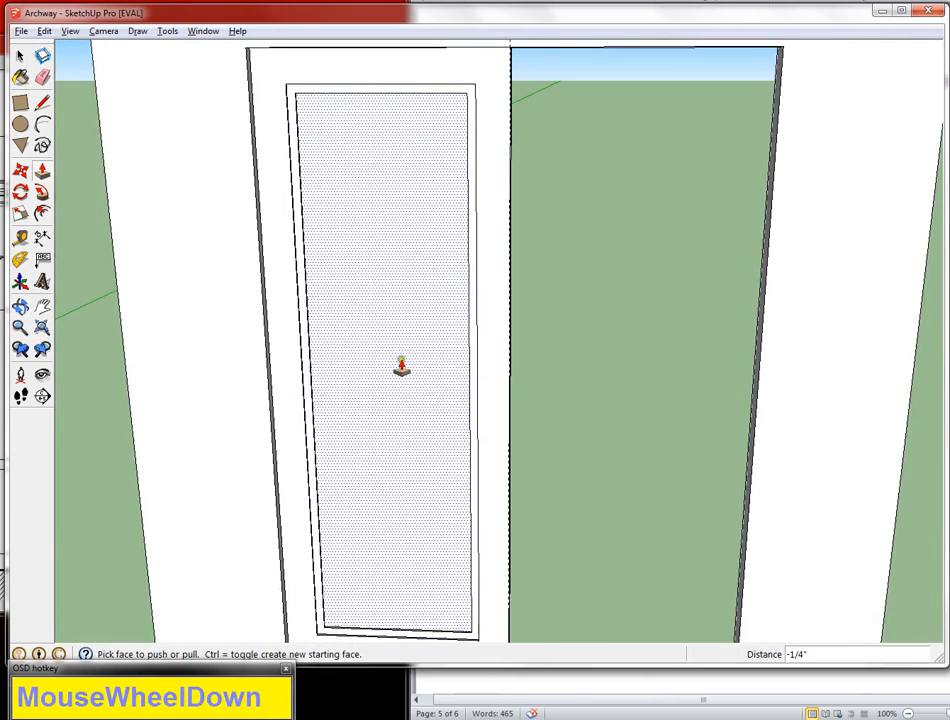
pyautogui.moveTo(399, 367); pyautogui.dragTo(427, 368, button='middle')
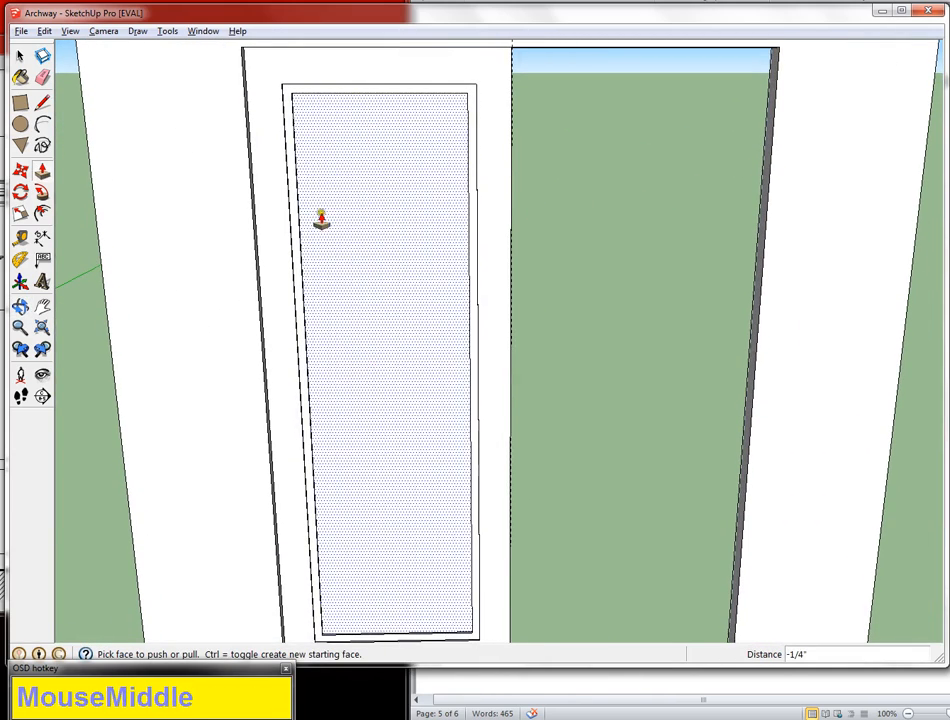
pyautogui.click(20, 238)
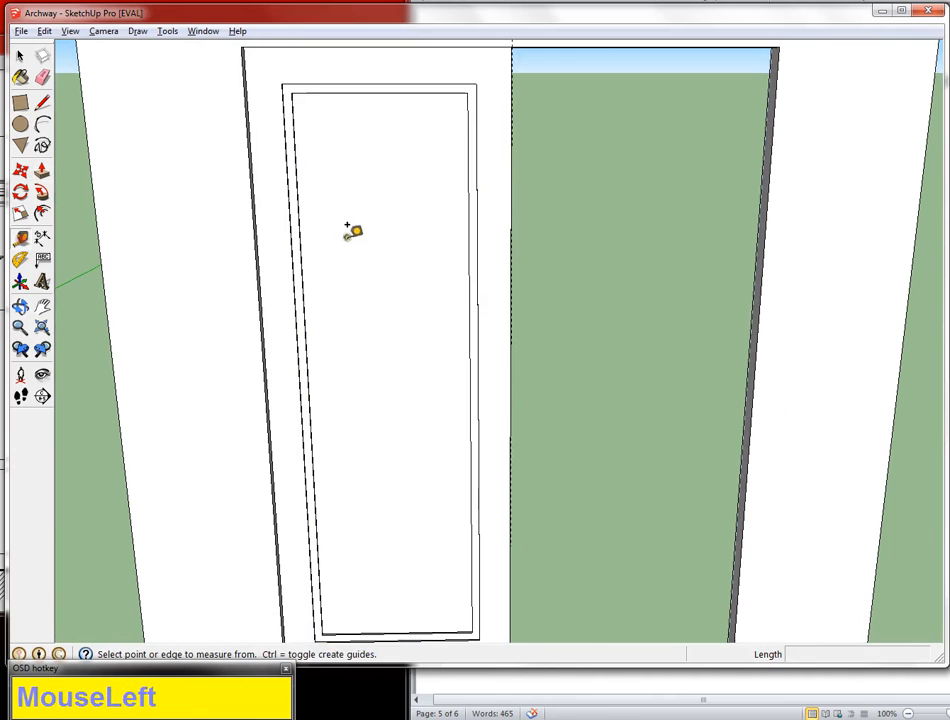
pyautogui.moveTo(394, 263); pyautogui.dragTo(337, 250, button='middle')
pyautogui.scroll(4, 327, 251)
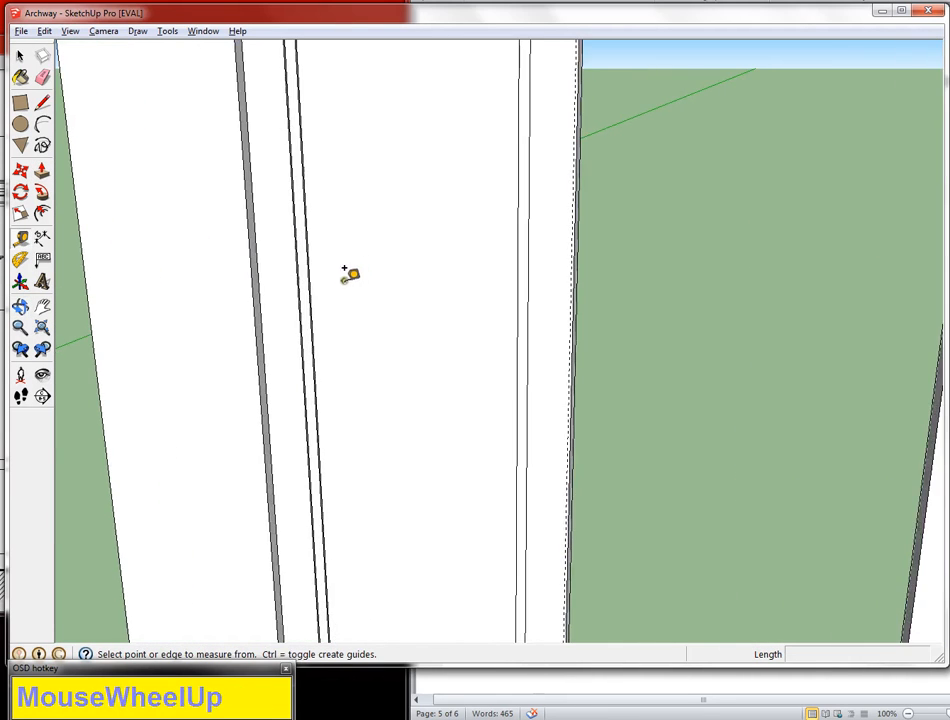
pyautogui.scroll(3, 289, 259)
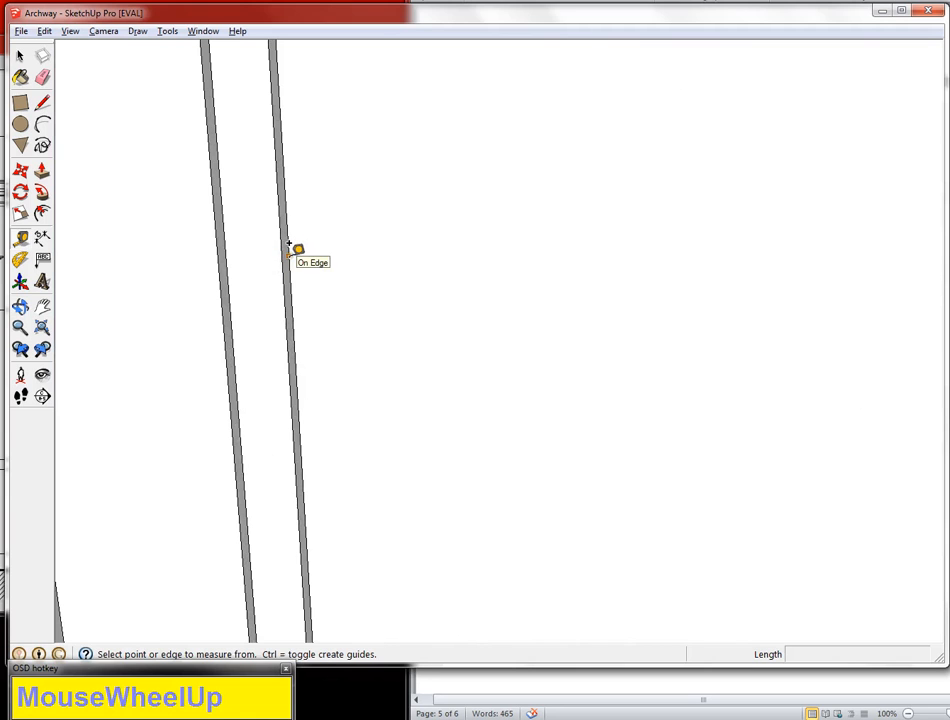
pyautogui.click(290, 247)
pyautogui.scroll(-2, 520, 273)
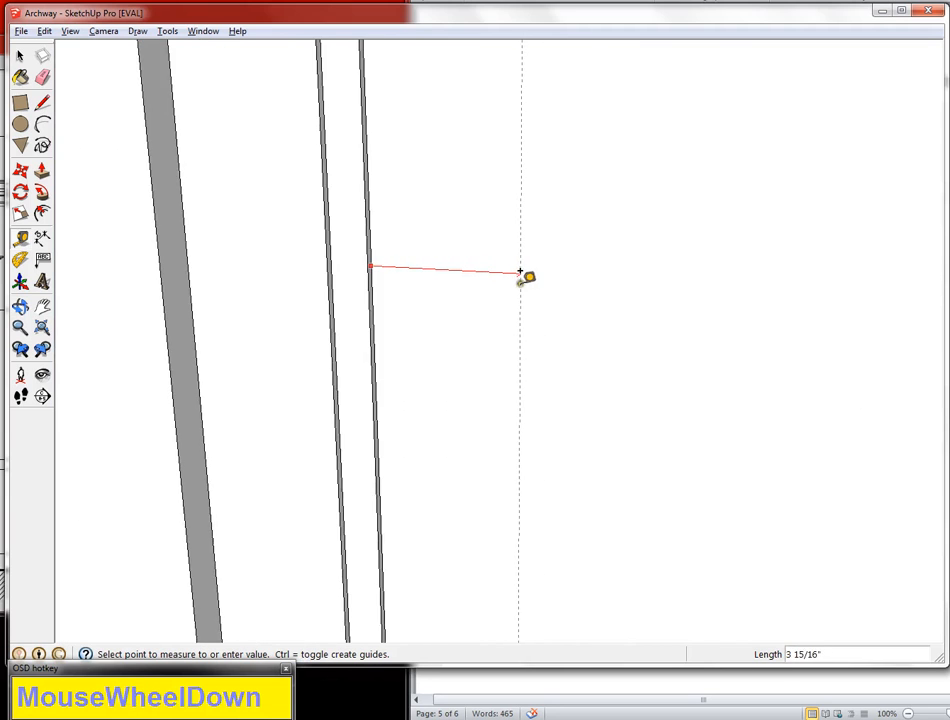
pyautogui.scroll(-5, 524, 272)
pyautogui.moveTo(657, 183); pyautogui.dragTo(617, 402, button='middle')
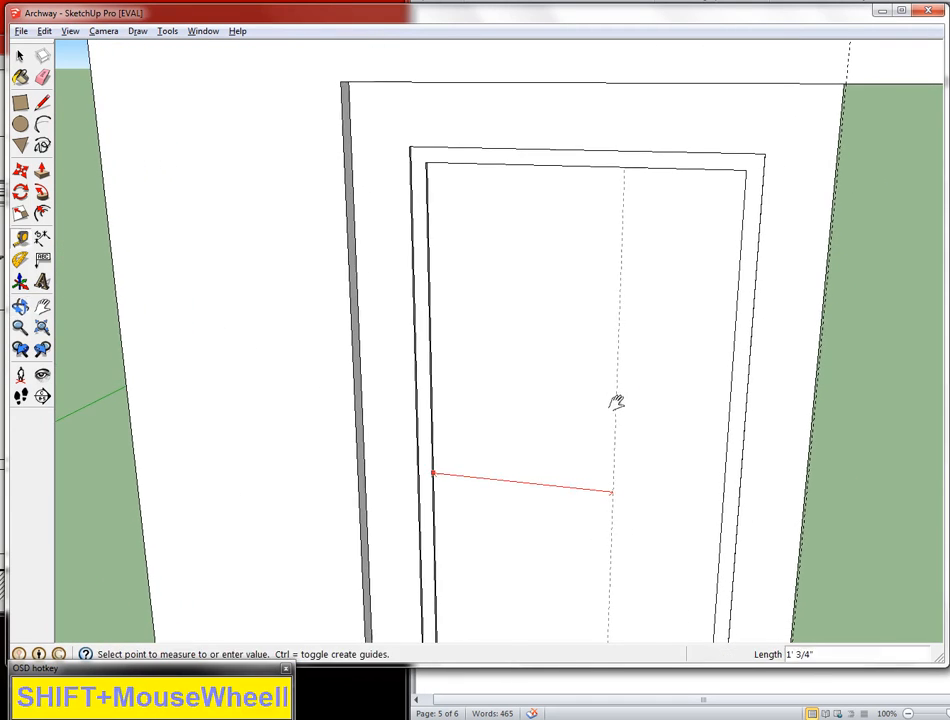
pyautogui.moveTo(602, 184); pyautogui.dragTo(564, 178, button='middle')
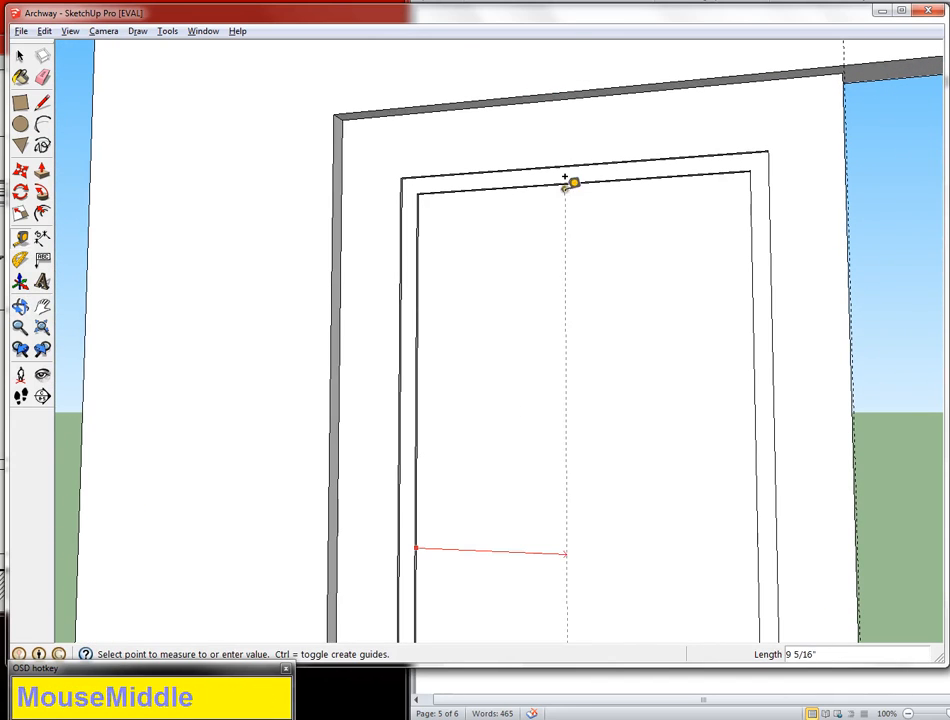
pyautogui.click(577, 187)
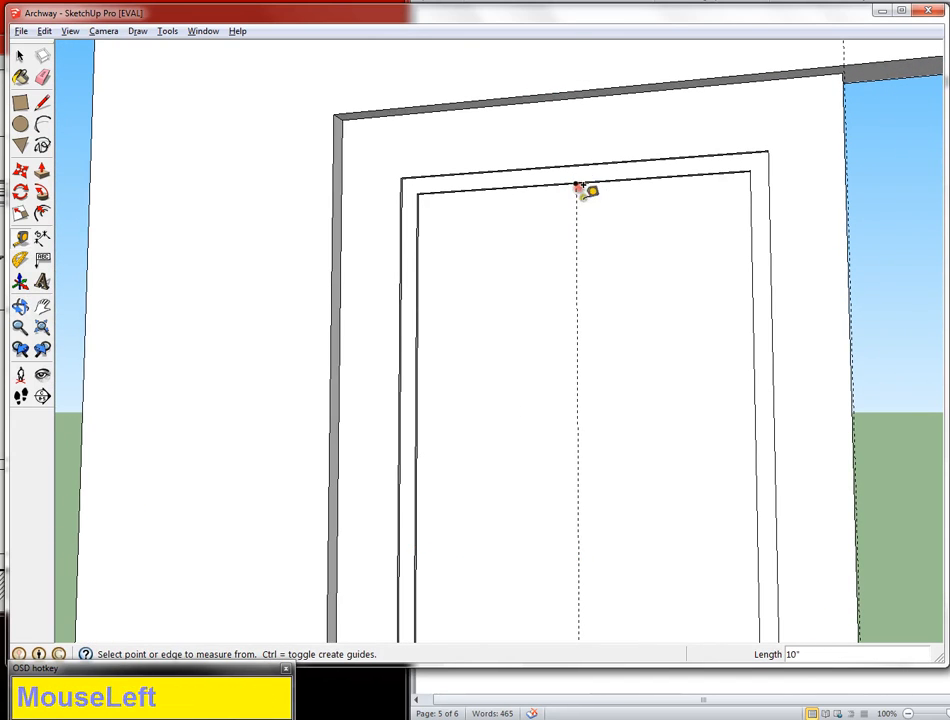
# Place another vertical guide 10" from the innermost recess's left side and erase this duplicate guide
pyautogui.scroll(-3, 589, 278)
pyautogui.moveTo(589, 278)
pyautogui.keyDown('shift'); pyautogui.mouseDown(button='middle')
pyautogui.moveTo(581, 316)
pyautogui.moveTo(558, 305)
pyautogui.moveTo(590, 295)
pyautogui.moveTo(587, 277)
pyautogui.mouseUp(button='middle'); pyautogui.keyUp('shift')
pyautogui.scroll(5, 560, 237)
pyautogui.keyDown('shift'); pyautogui.moveTo(553, 169); pyautogui.dragTo(424, 201, button='middle'); pyautogui.keyUp('shift')
pyautogui.press('t')
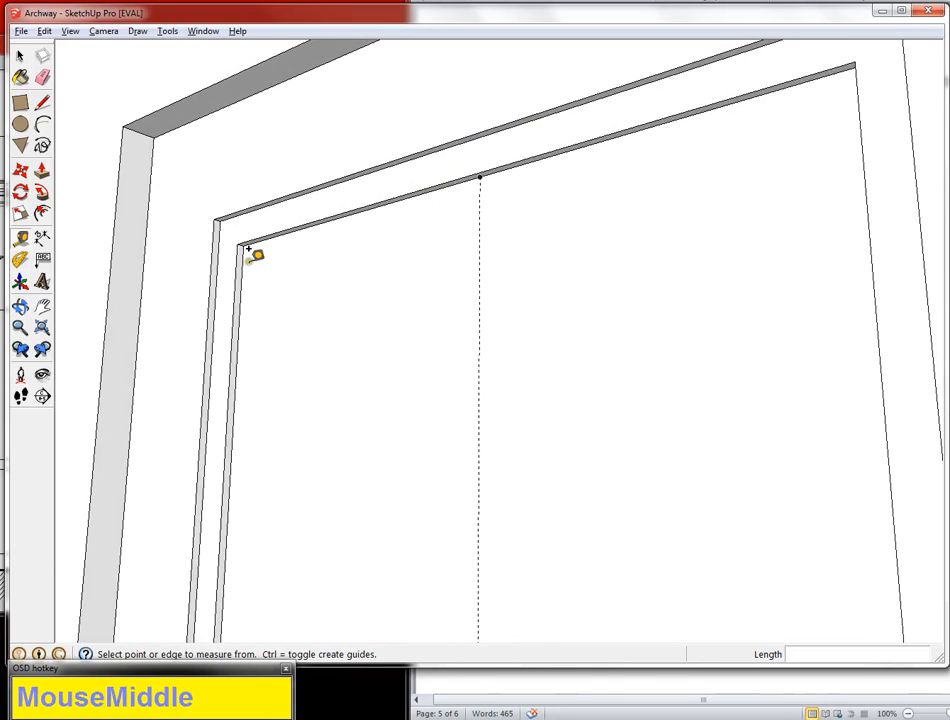
pyautogui.click(238, 251)
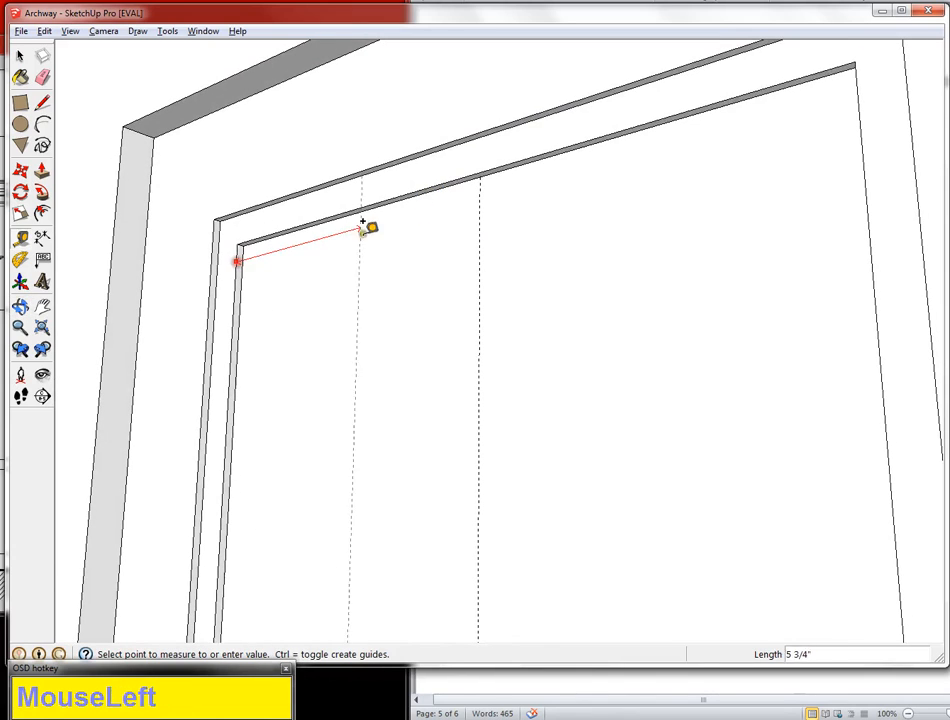
pyautogui.click(478, 173)
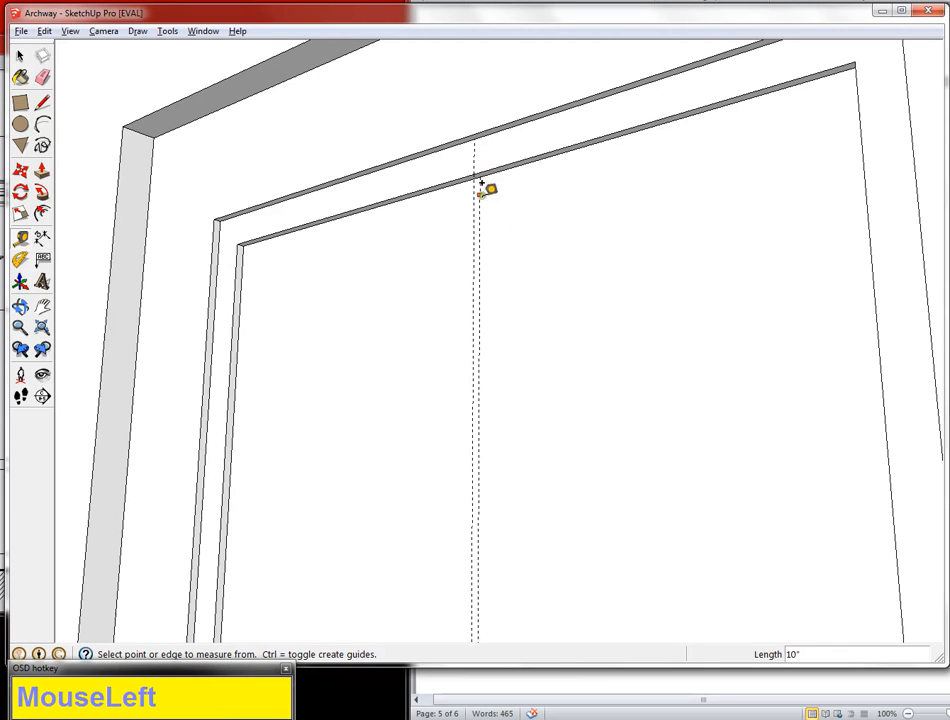
pyautogui.press('e')
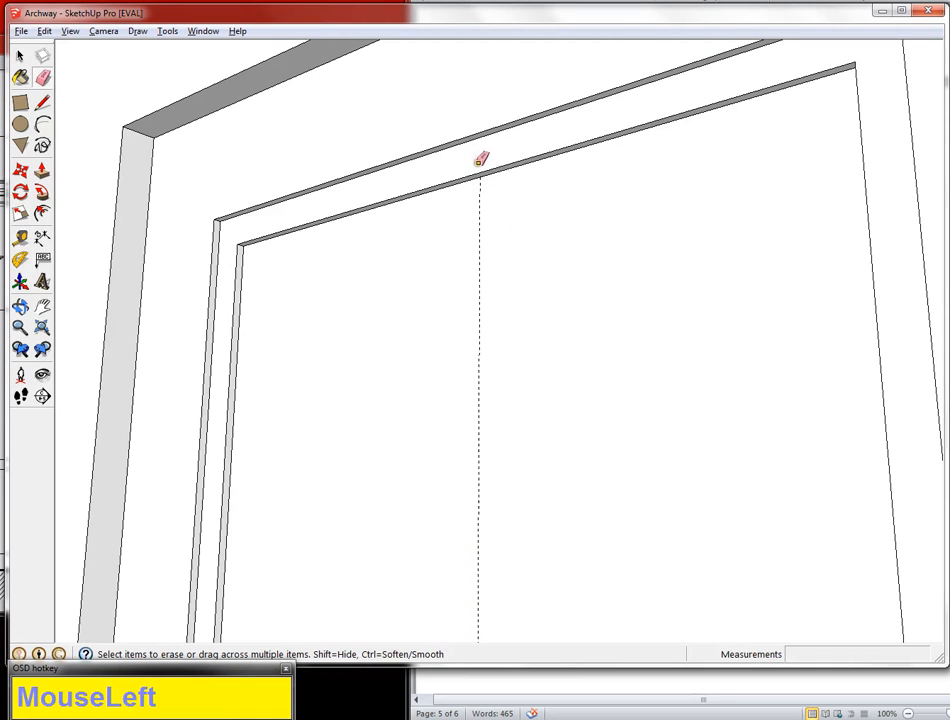
# Draw a vertical line along the centre guide from the top edge to the bottom edge of the innermost door recess
pyautogui.scroll(-5, 505, 223)
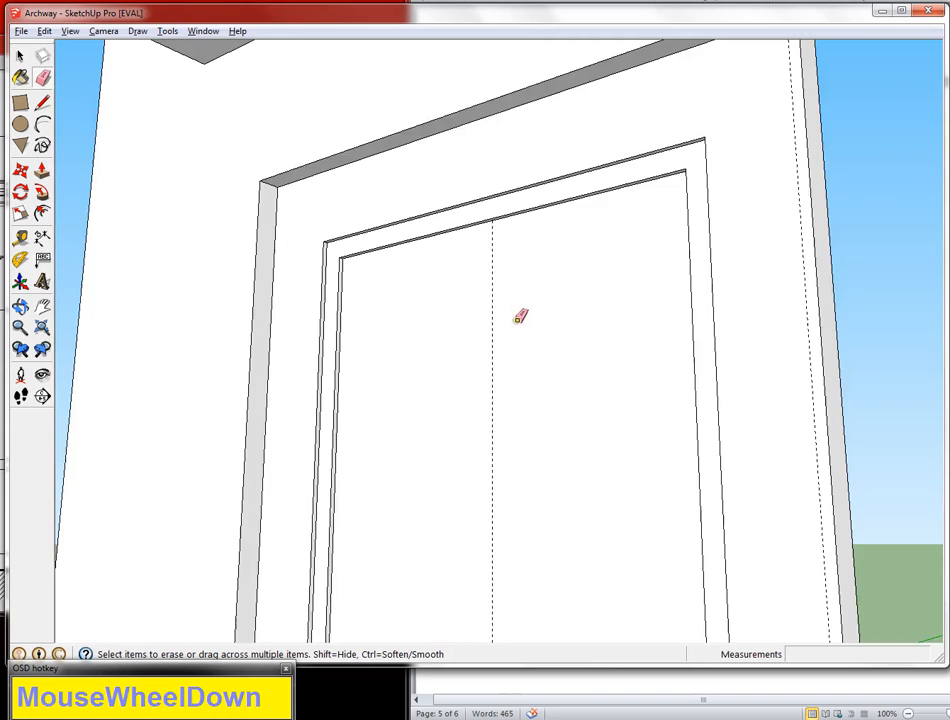
pyautogui.moveTo(520, 314); pyautogui.dragTo(500, 233, button='middle')
pyautogui.scroll(-3, 500, 233)
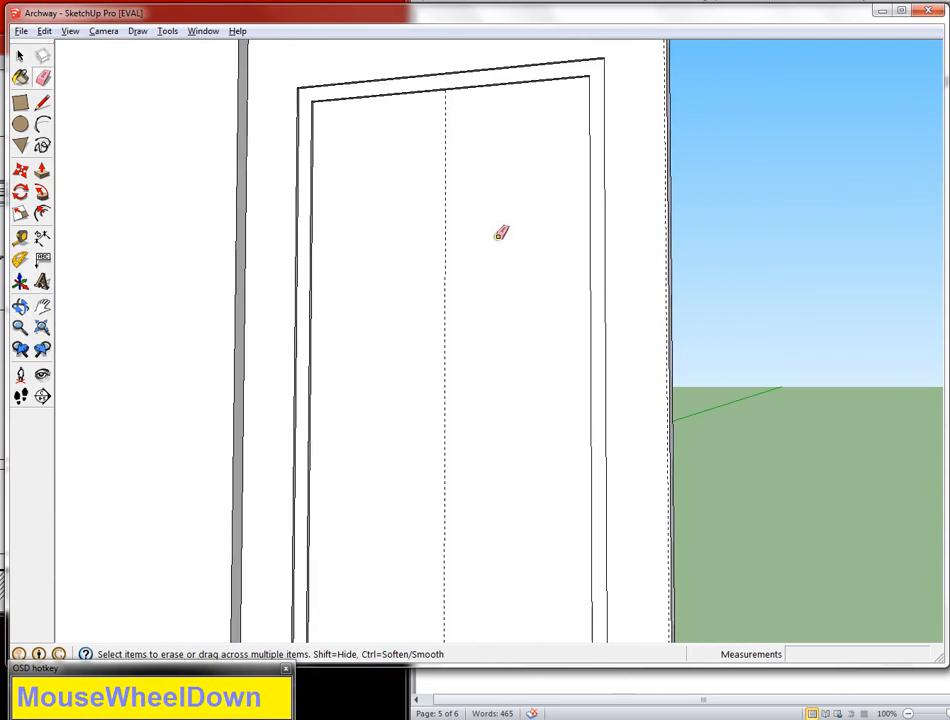
pyautogui.click(42, 103)
pyautogui.moveTo(492, 174); pyautogui.dragTo(401, 138, button='middle')
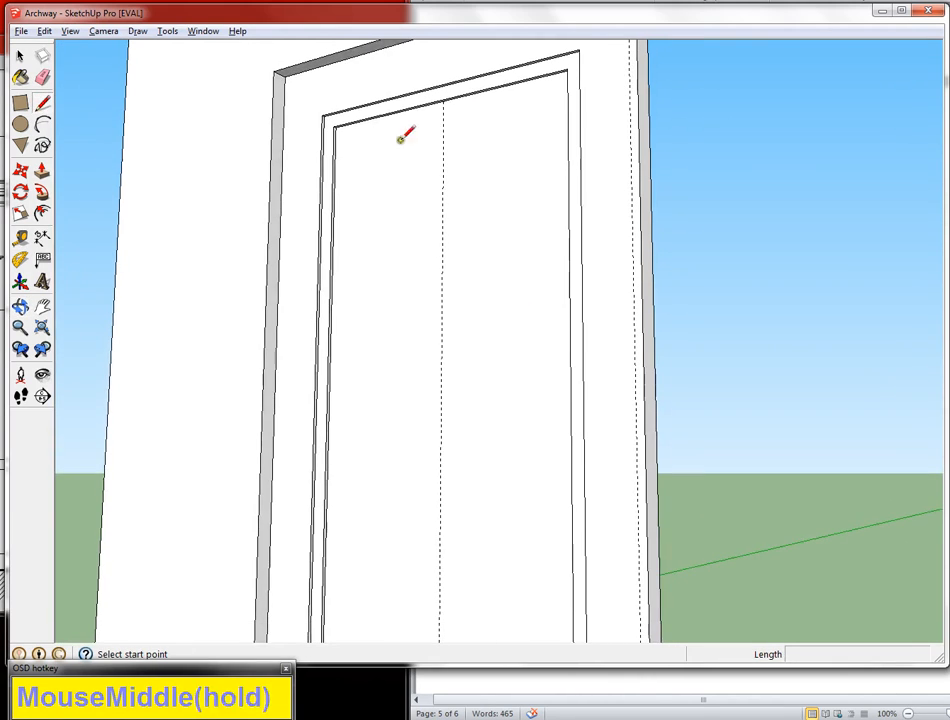
pyautogui.scroll(5, 447, 100)
pyautogui.click(447, 100)
pyautogui.scroll(-6, 479, 220)
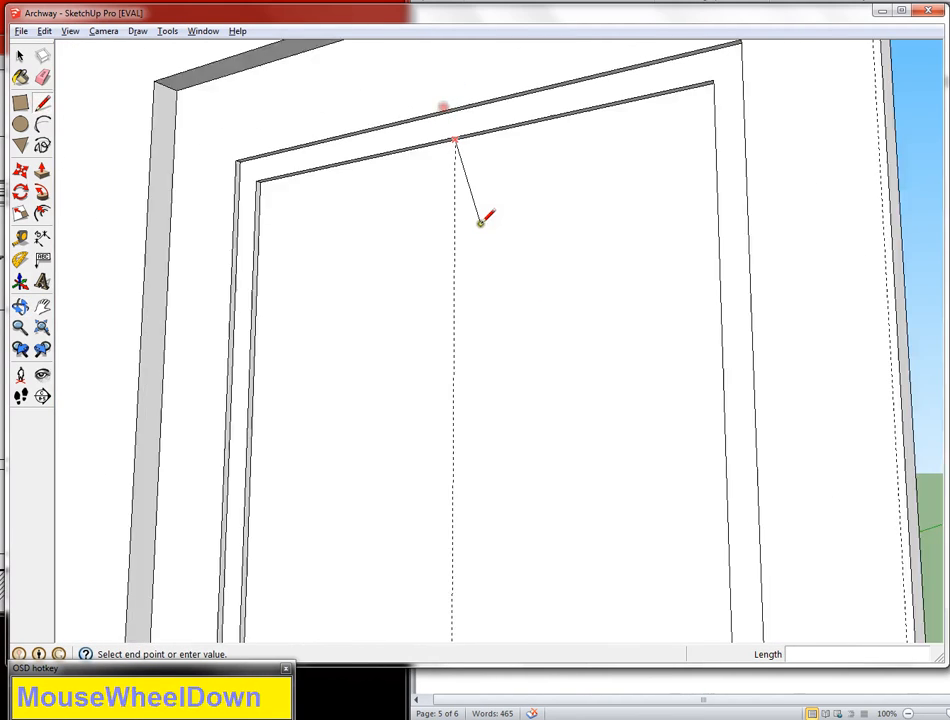
pyautogui.keyDown('shift'); pyautogui.moveTo(475, 360); pyautogui.dragTo(486, 479, button='middle'); pyautogui.keyUp('shift')
pyautogui.scroll(5, 479, 390)
pyautogui.scroll(5, 479, 362)
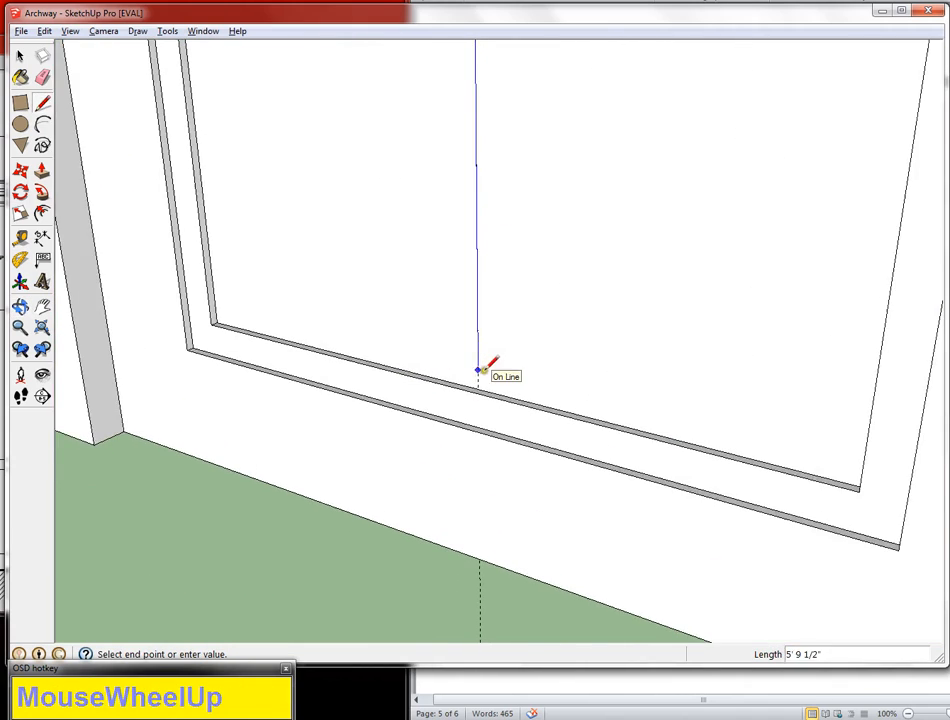
pyautogui.click(477, 393)
pyautogui.scroll(-5, 479, 393)
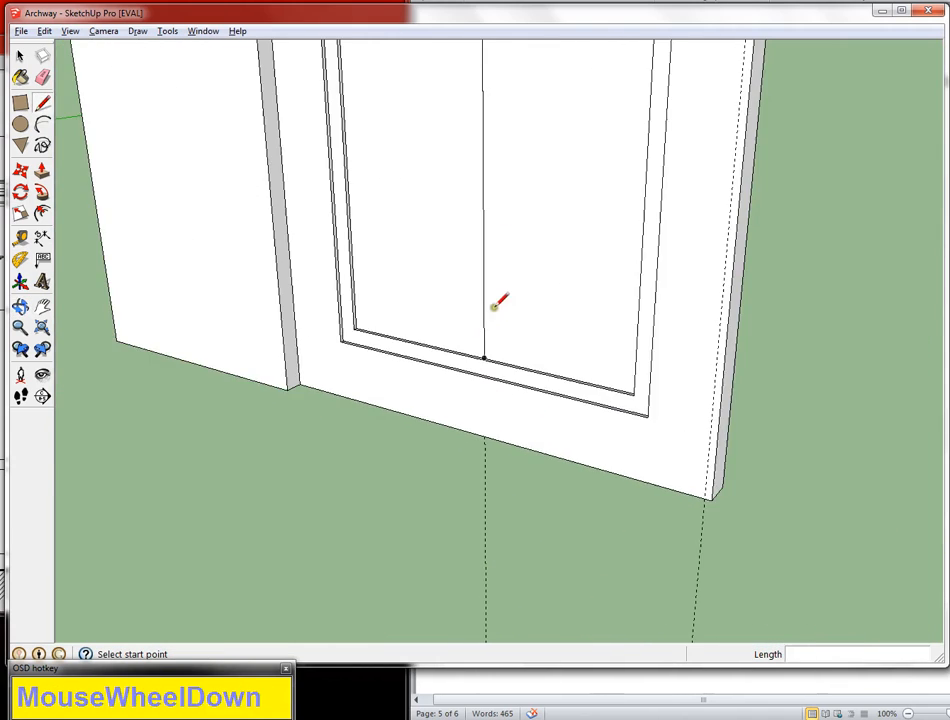
# Offset the outlines of both halves of the innermost door recess inward by 1"
pyautogui.moveTo(500, 303)
pyautogui.keyDown('shift'); pyautogui.mouseDown(button='middle')
pyautogui.moveTo(515, 178)
pyautogui.moveTo(445, 371)
pyautogui.moveTo(510, 357)
pyautogui.moveTo(494, 248)
pyautogui.moveTo(426, 388)
pyautogui.moveTo(467, 350)
pyautogui.moveTo(455, 350)
pyautogui.mouseUp(button='middle'); pyautogui.keyUp('shift')
pyautogui.click(41, 213)
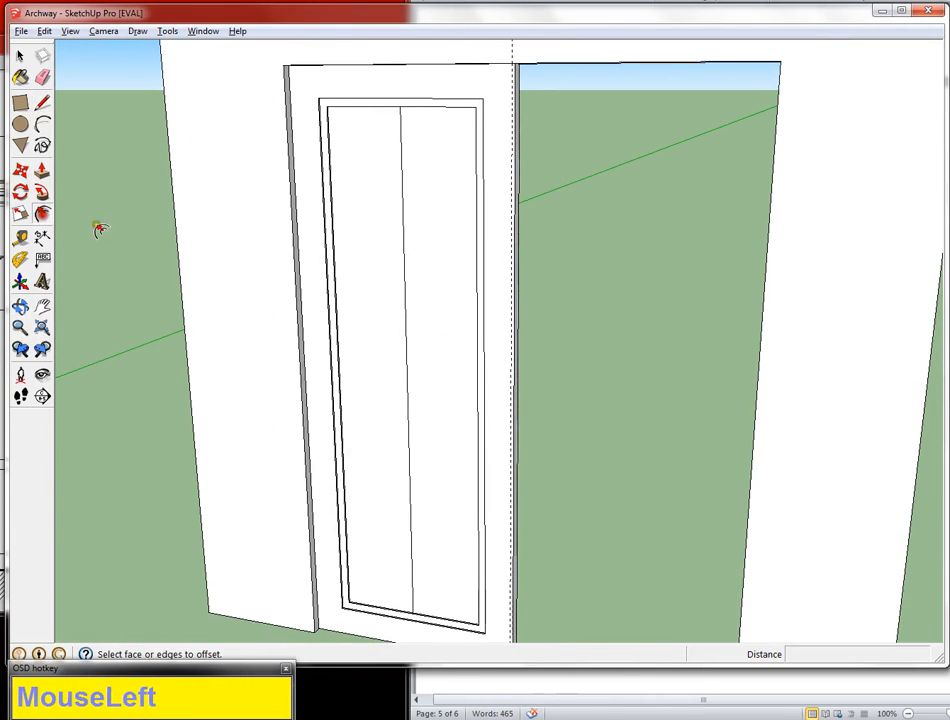
pyautogui.click(382, 309)
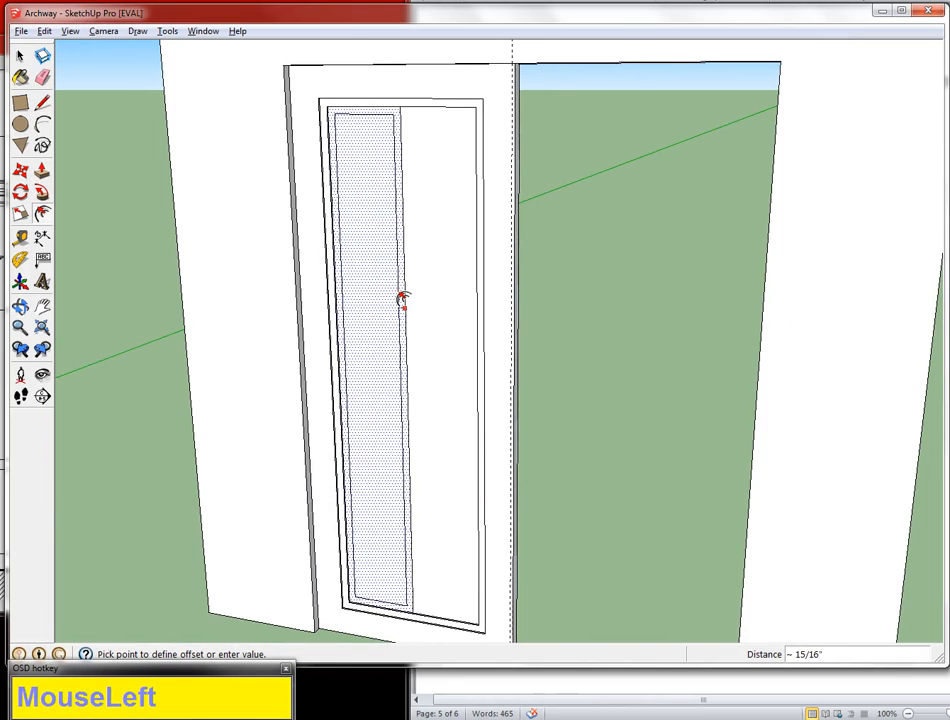
pyautogui.write('1"')
pyautogui.press('Return')
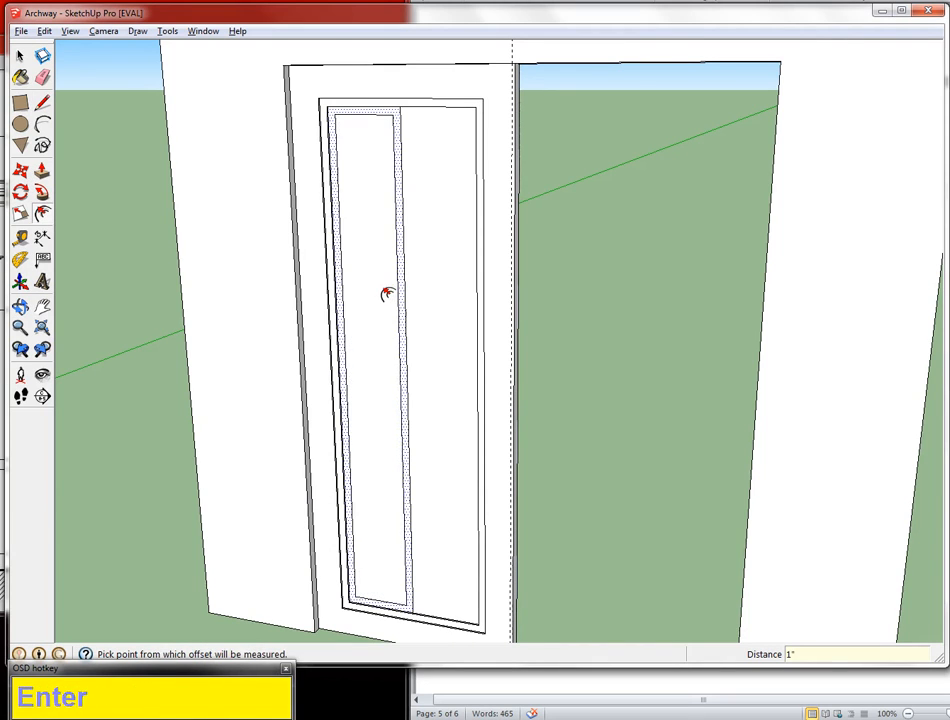
pyautogui.click(435, 278)
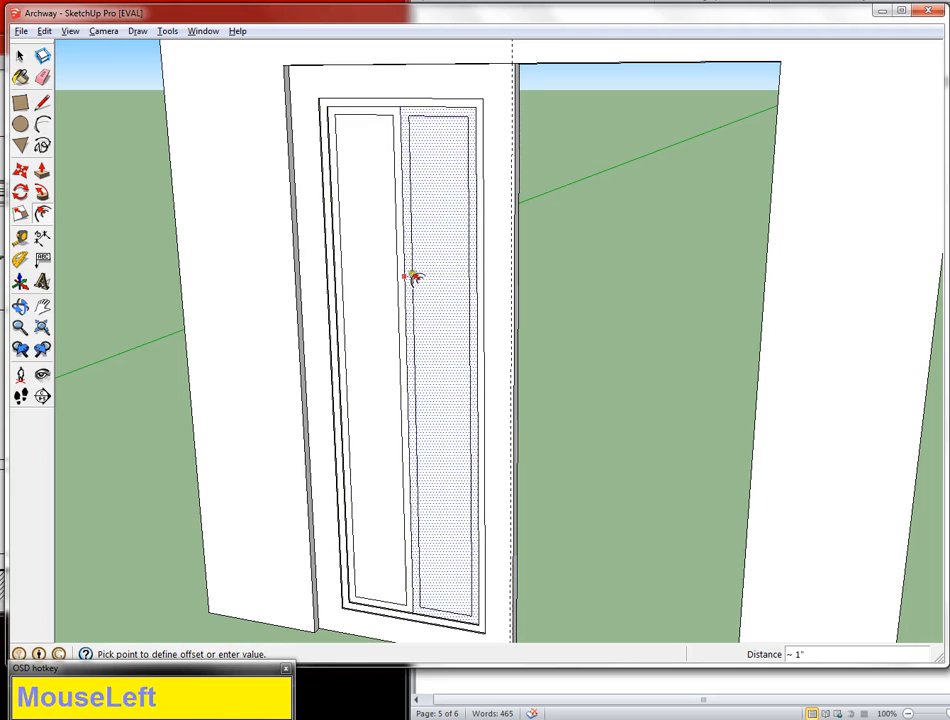
pyautogui.write('1')
pyautogui.press('Return')
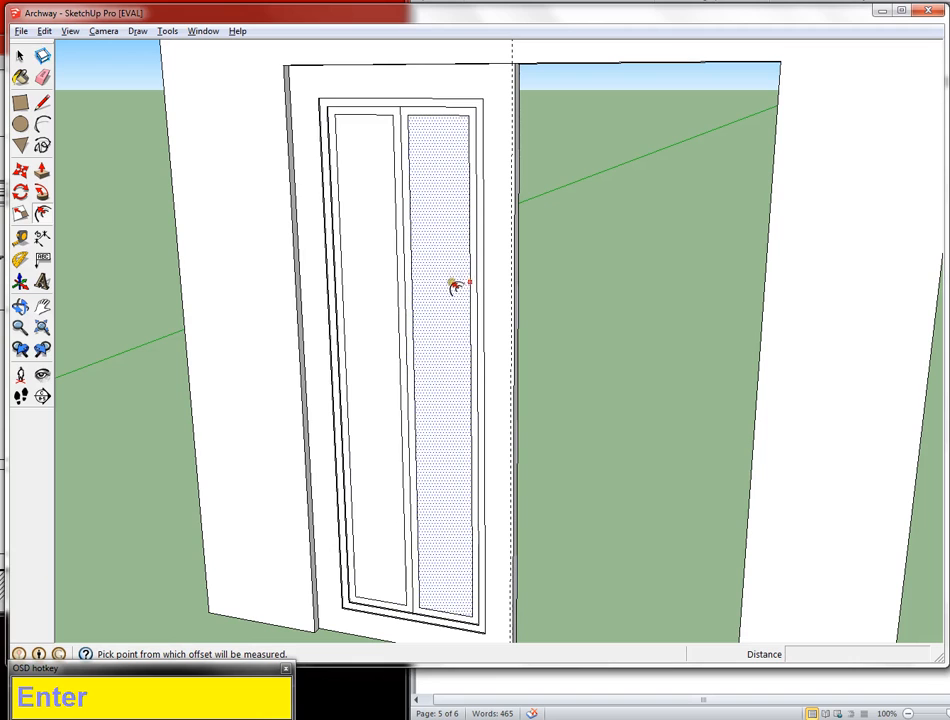
# Undo the panel offsets and the vertical centre line, and erase the centre guide from the innermost door recess
pyautogui.scroll(-1, 456, 318)
pyautogui.scroll(1, 456, 318)
pyautogui.hotkey('ctrl', 'z')
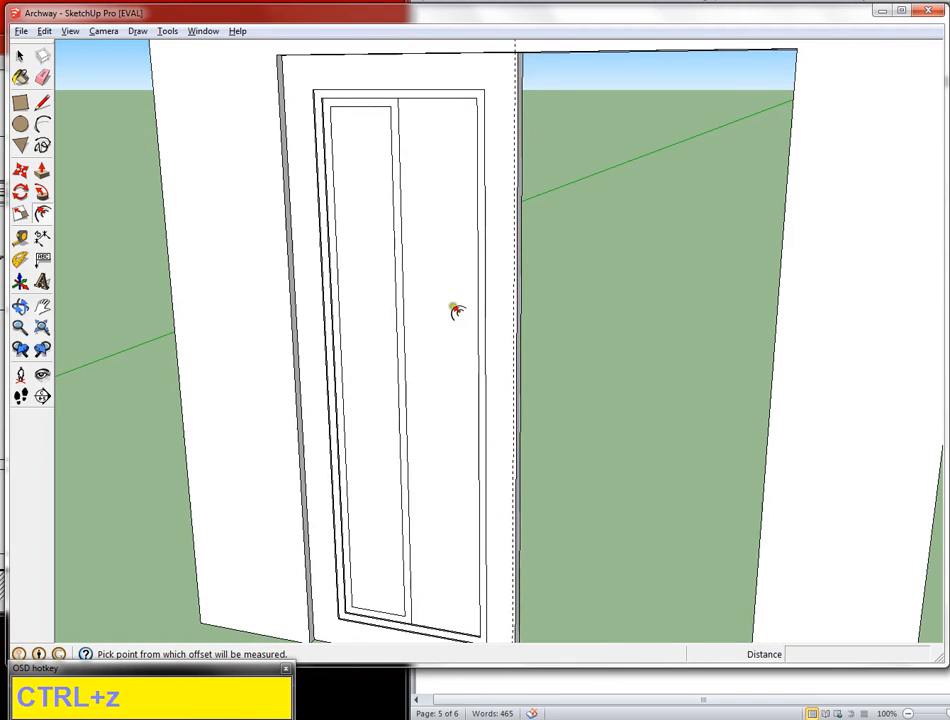
pyautogui.hotkey('ctrl', 'z')
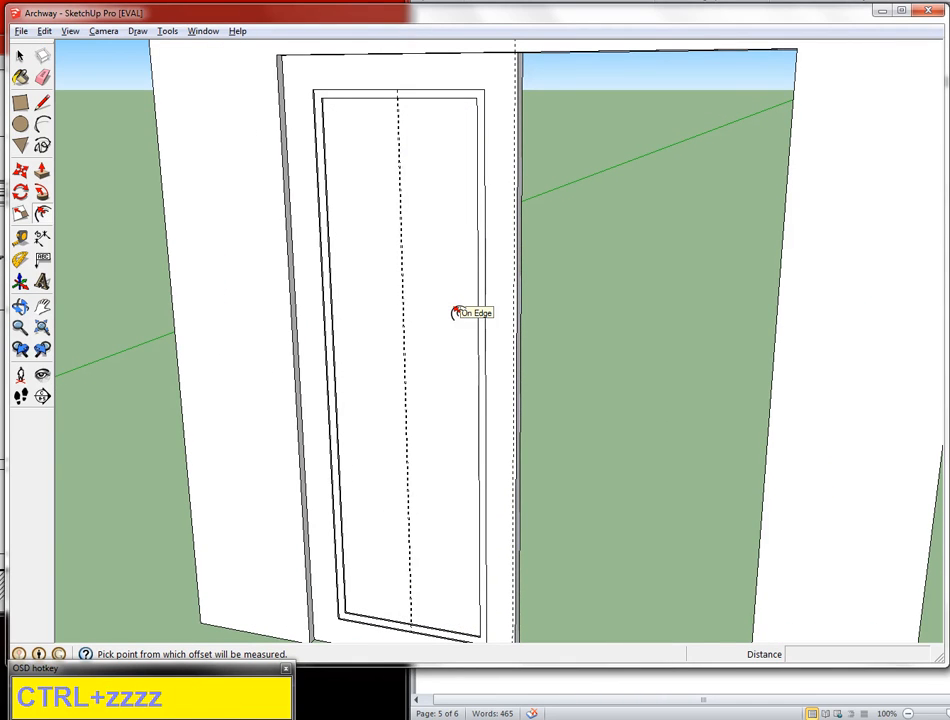
pyautogui.press('e')
pyautogui.moveTo(441, 303); pyautogui.dragTo(394, 303)
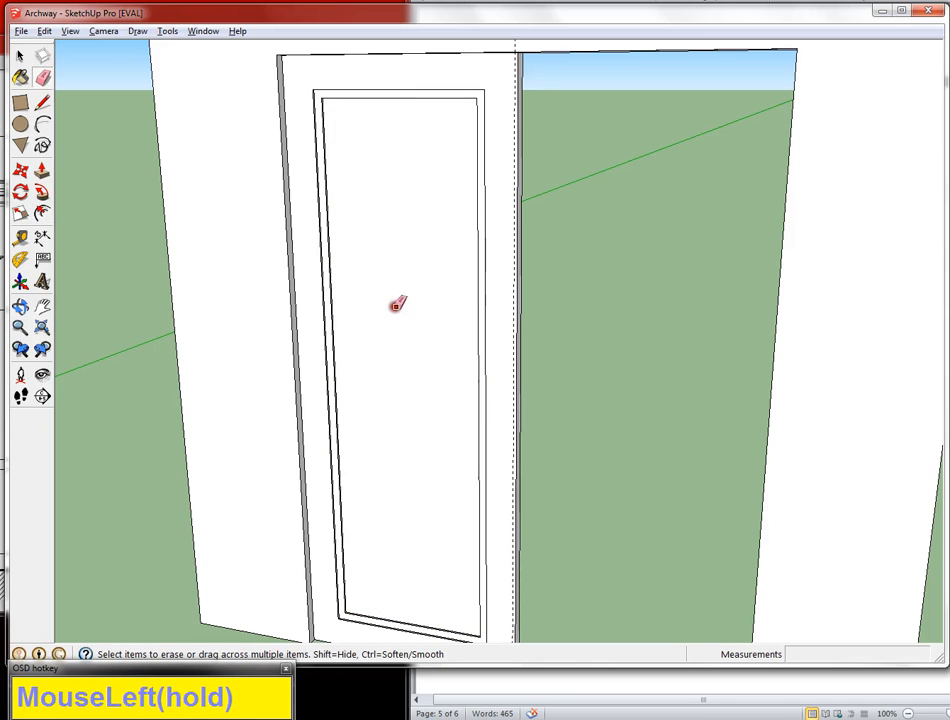
# Push/Pull the innermost door recess face back 1 5/8"
pyautogui.moveTo(394, 303)
pyautogui.mouseDown(button='middle')
pyautogui.moveTo(414, 281)
pyautogui.moveTo(382, 187)
pyautogui.moveTo(266, 281)
pyautogui.moveTo(315, 276)
pyautogui.moveTo(307, 197)
pyautogui.moveTo(310, 251)
pyautogui.mouseUp(button='middle')
pyautogui.scroll(2, 409, 240)
pyautogui.scroll(-2, 315, 286)
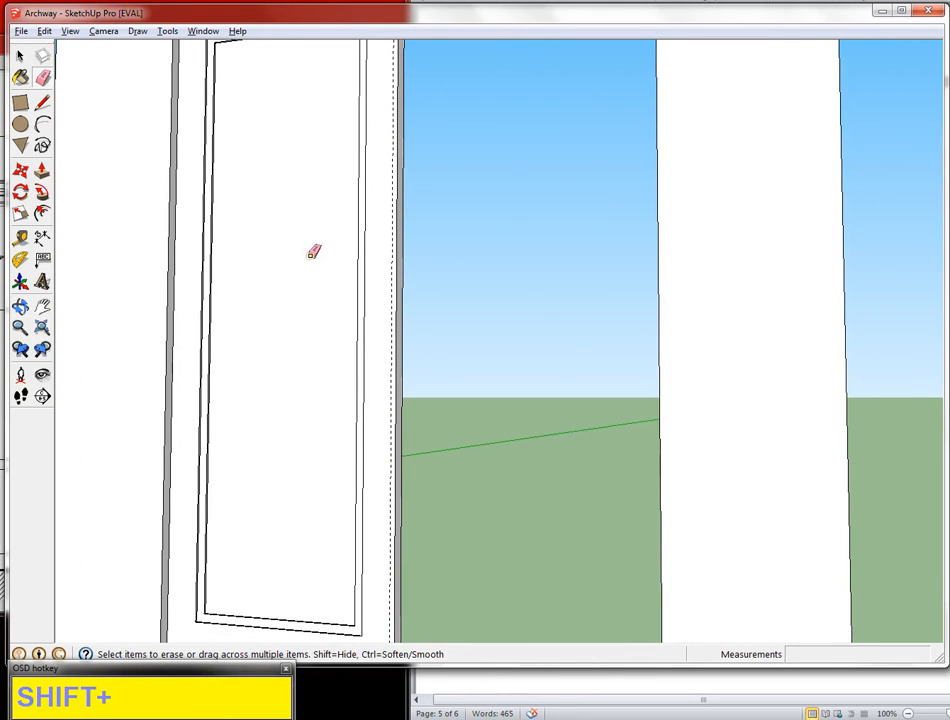
pyautogui.hotkey('shift', 'p')
pyautogui.moveTo(300, 306); pyautogui.dragTo(307, 303)
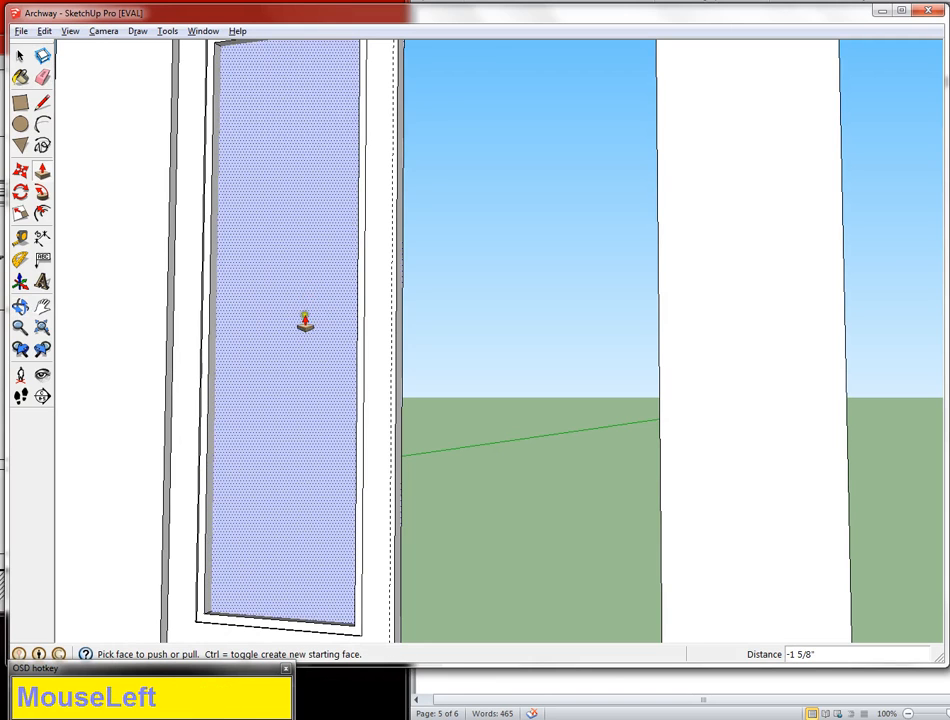
# Delete the pushed-back recess face and the face behind it to open the door panel all the way through
pyautogui.moveTo(303, 322); pyautogui.dragTo(316, 396, button='middle')
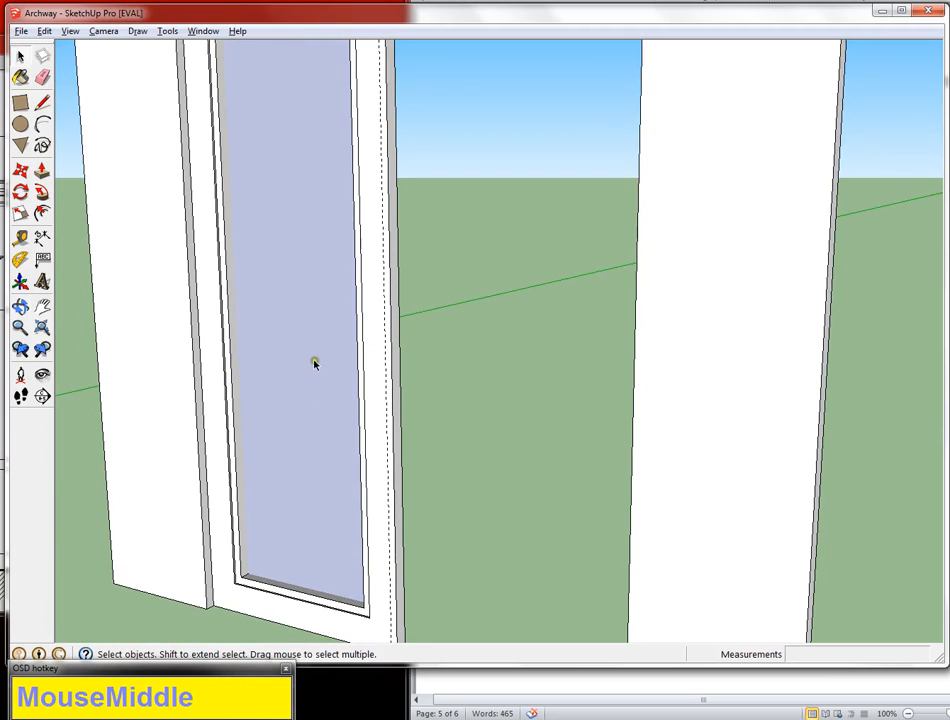
pyautogui.click(304, 329)
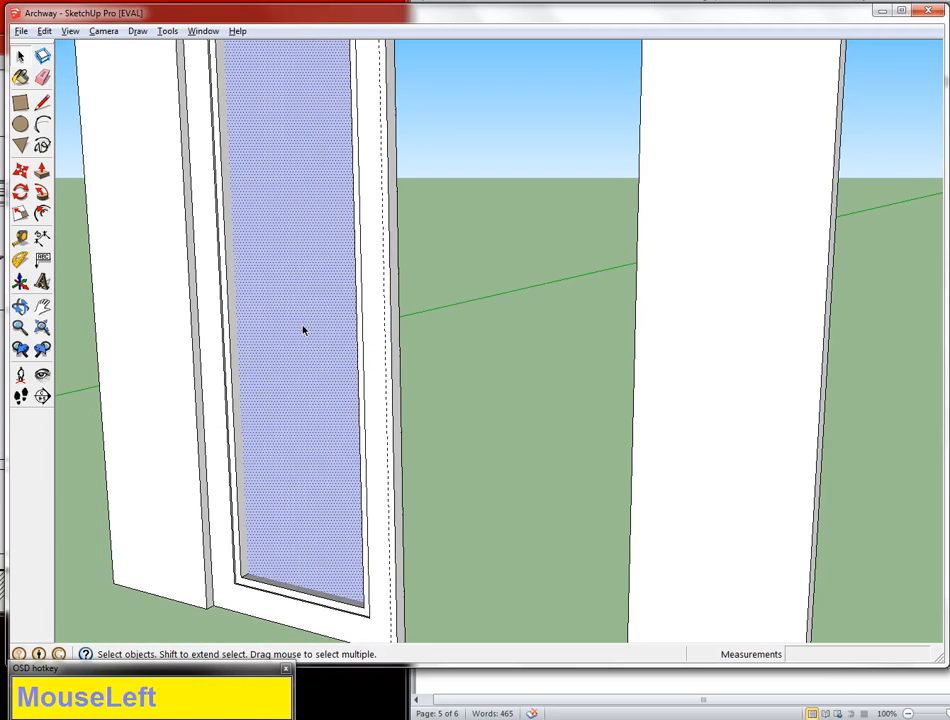
pyautogui.press('Delete')
pyautogui.click(307, 339)
pyautogui.press('Delete')
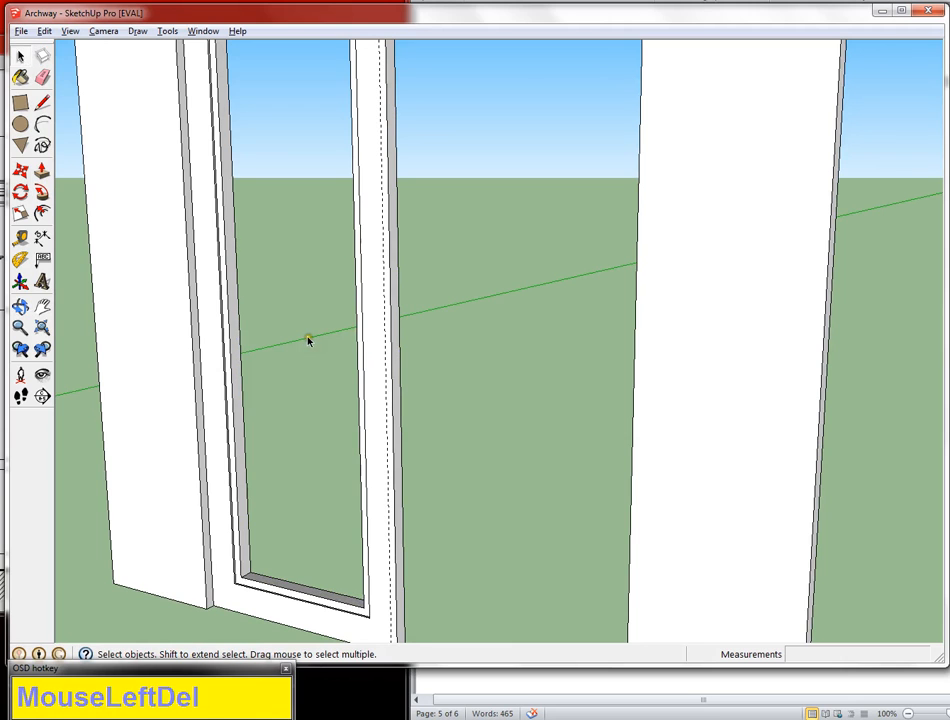
# Place a Tape Measure guide along the top inner face of the door opening, 15/16" from its front edge
pyautogui.moveTo(308, 341); pyautogui.dragTo(414, 276, button='middle')
pyautogui.scroll(-3, 312, 331)
pyautogui.scroll(8, 301, 221)
pyautogui.scroll(5, 371, 237)
pyautogui.scroll(2, 380, 221)
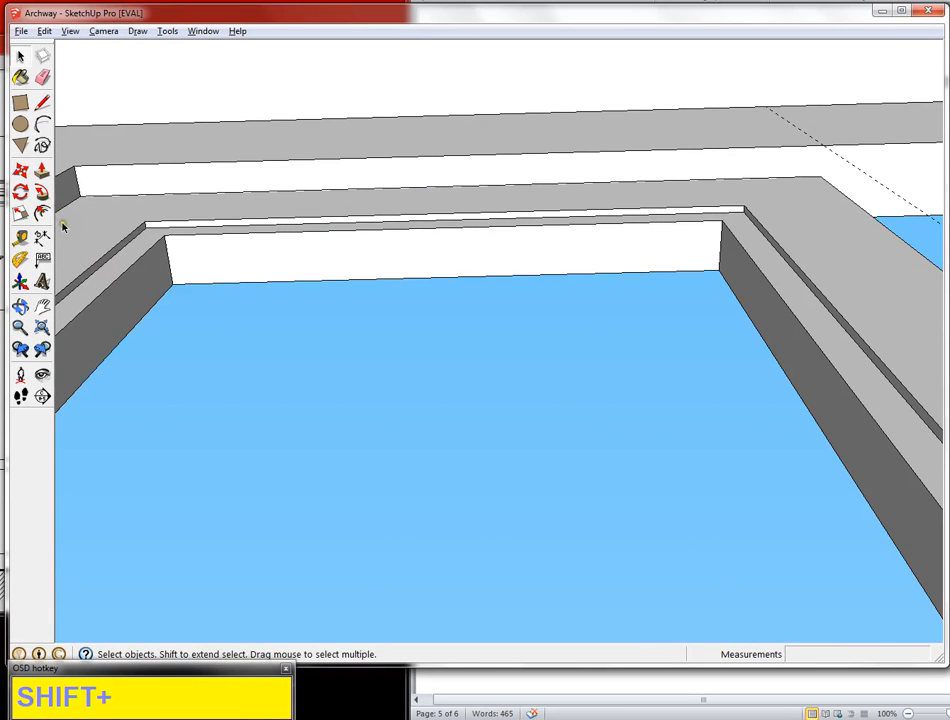
pyautogui.click(21, 262)
pyautogui.click(443, 225)
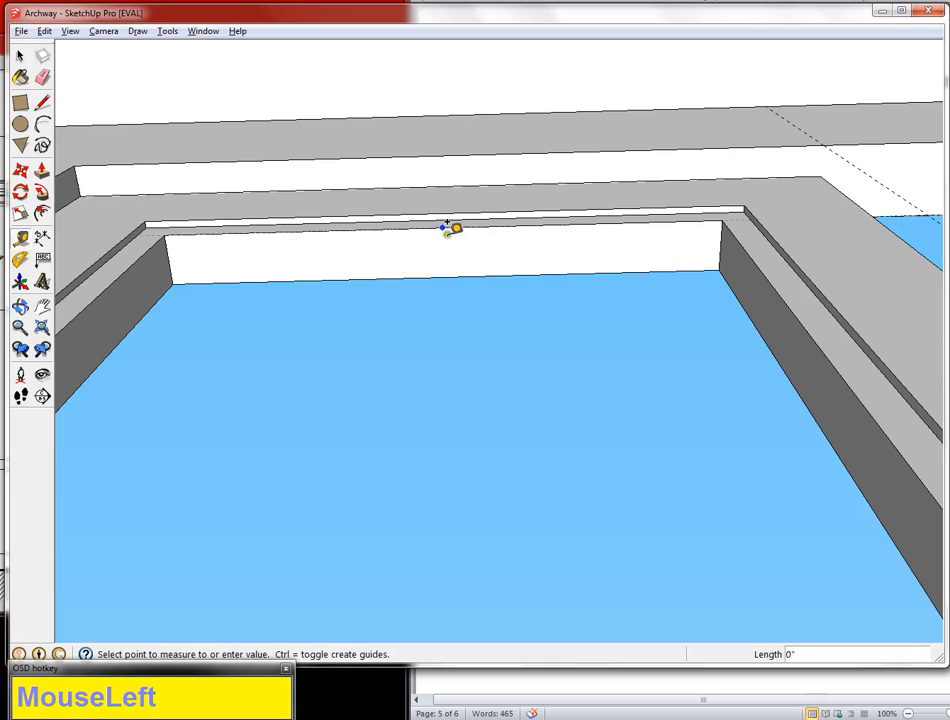
pyautogui.click(724, 241)
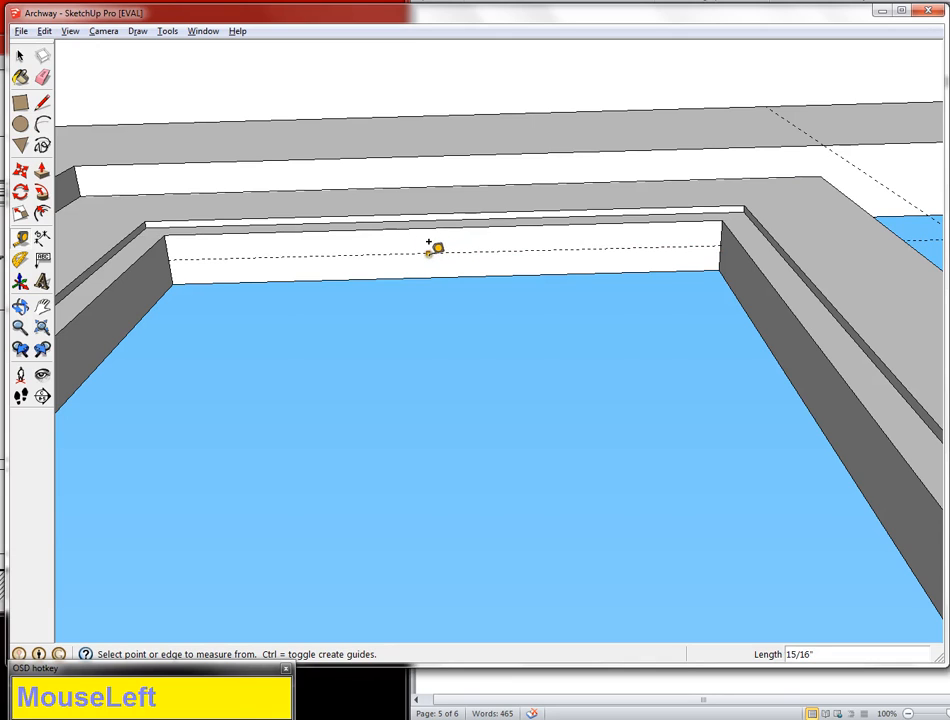
# Try a 1" by 1" rectangle starting on the guide of the opening's top inner face, and undo it
pyautogui.click(20, 104)
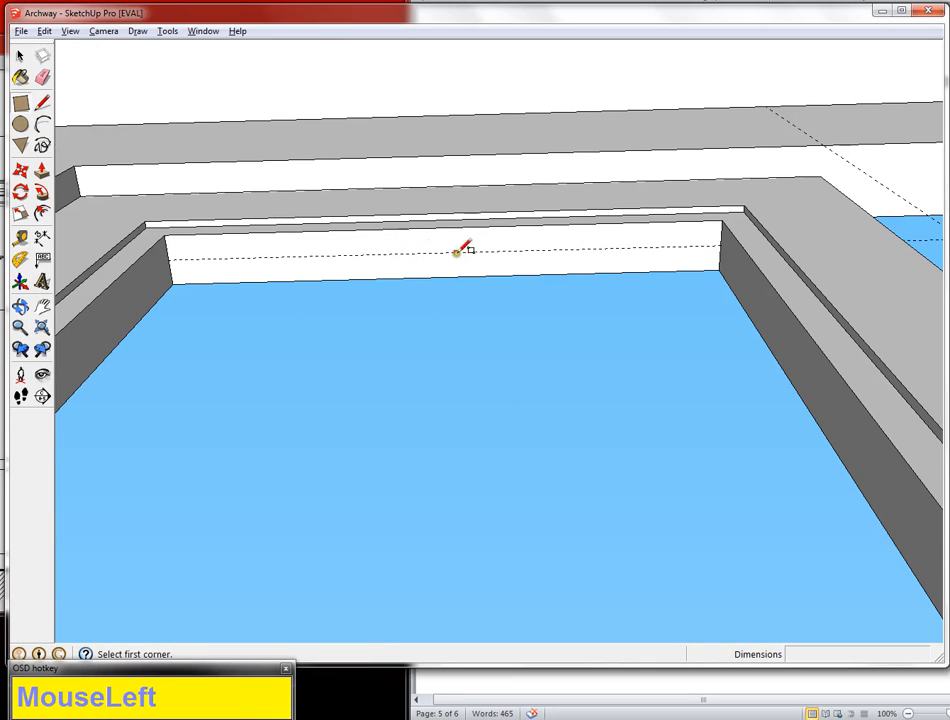
pyautogui.click(399, 254)
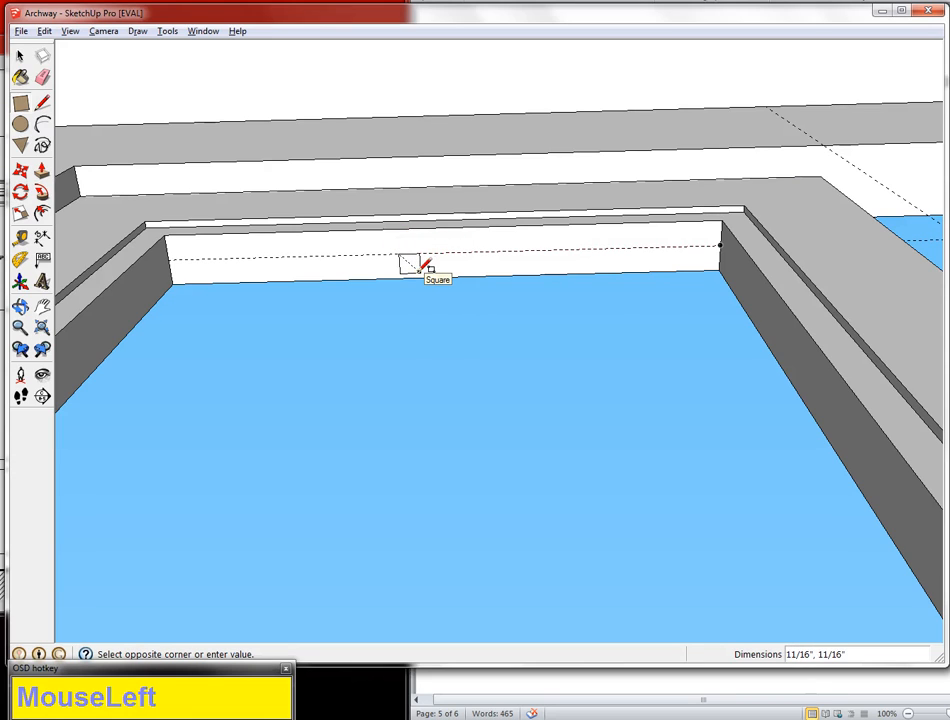
pyautogui.write('1,1')
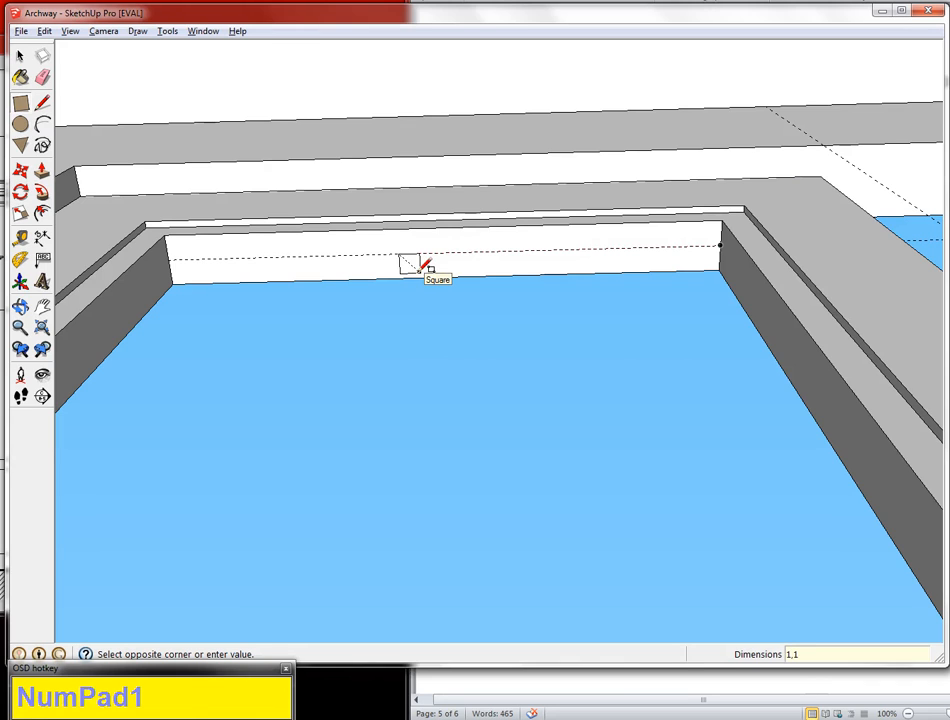
pyautogui.press('Return')
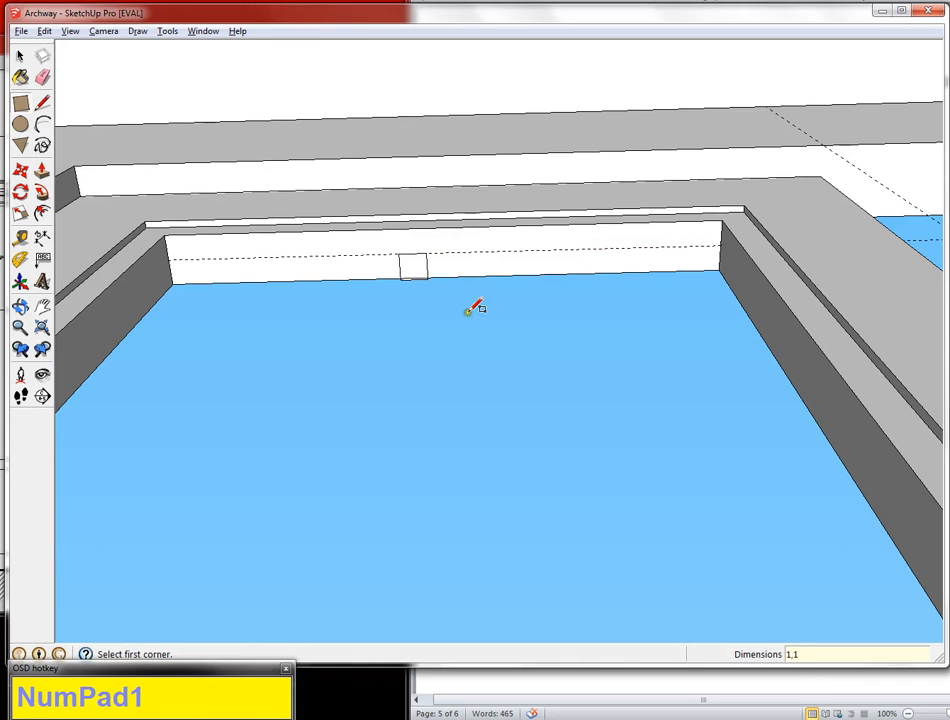
pyautogui.scroll(2, 428, 279)
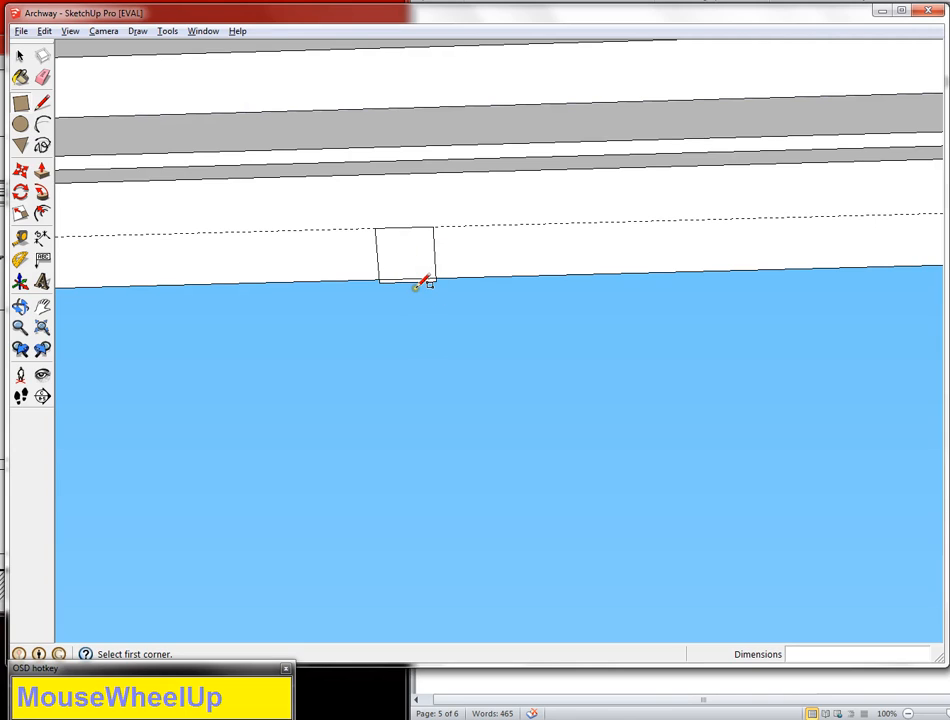
pyautogui.hotkey('ctrl', 'z')
# Draw a 1" by 1" square straddling the guide on the opening's top inner face
pyautogui.click(367, 201)
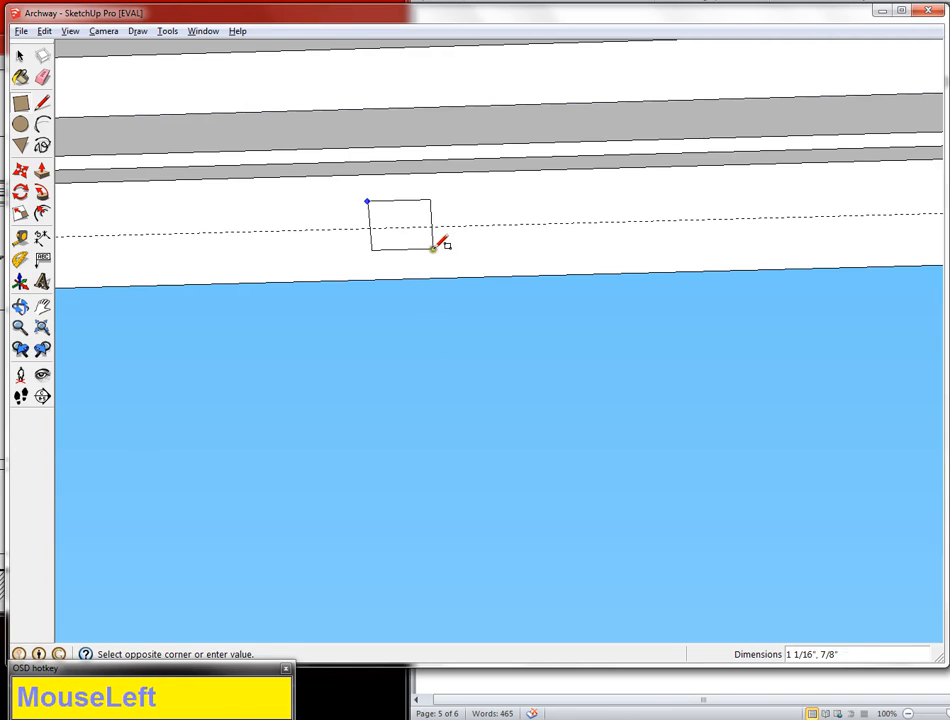
pyautogui.write('1,1')
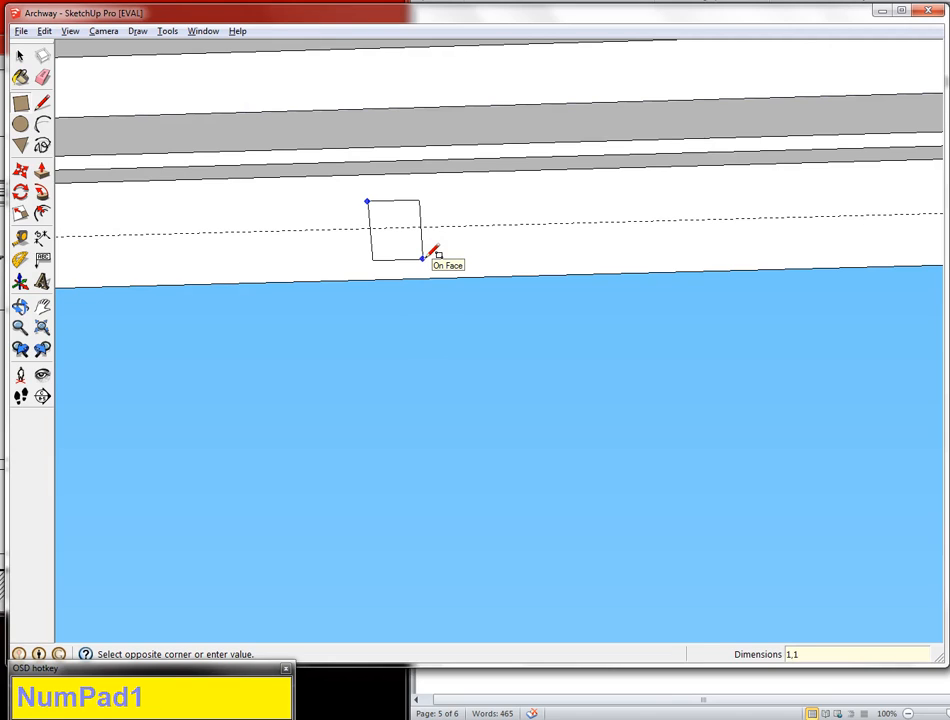
pyautogui.press('Return')
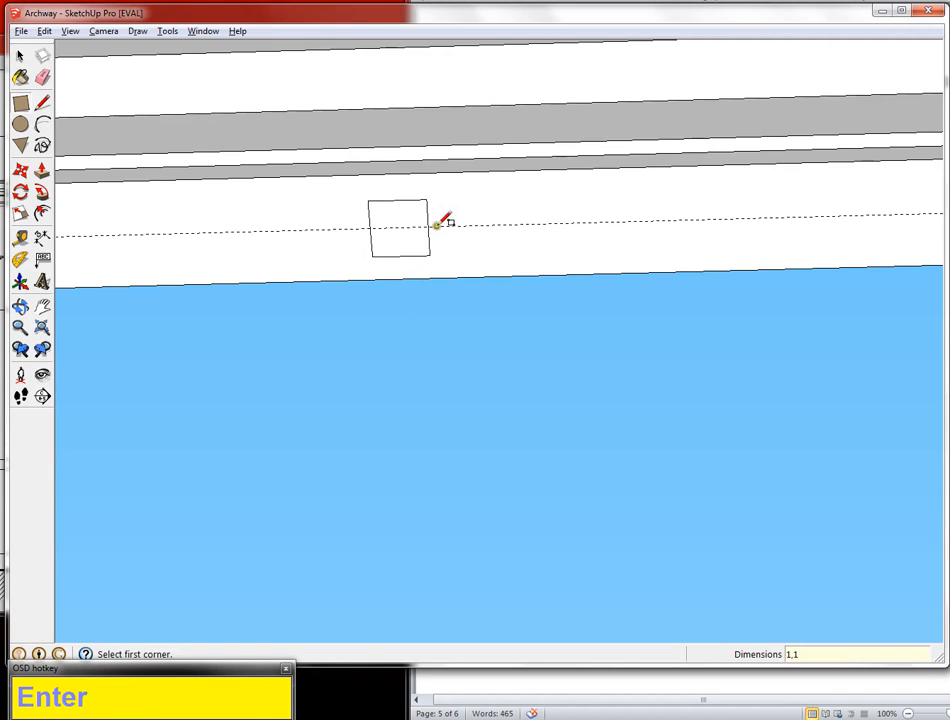
# Move the 1" square along the guide to the middle of the opening's top inner face
pyautogui.press('space')
pyautogui.click(416, 219)
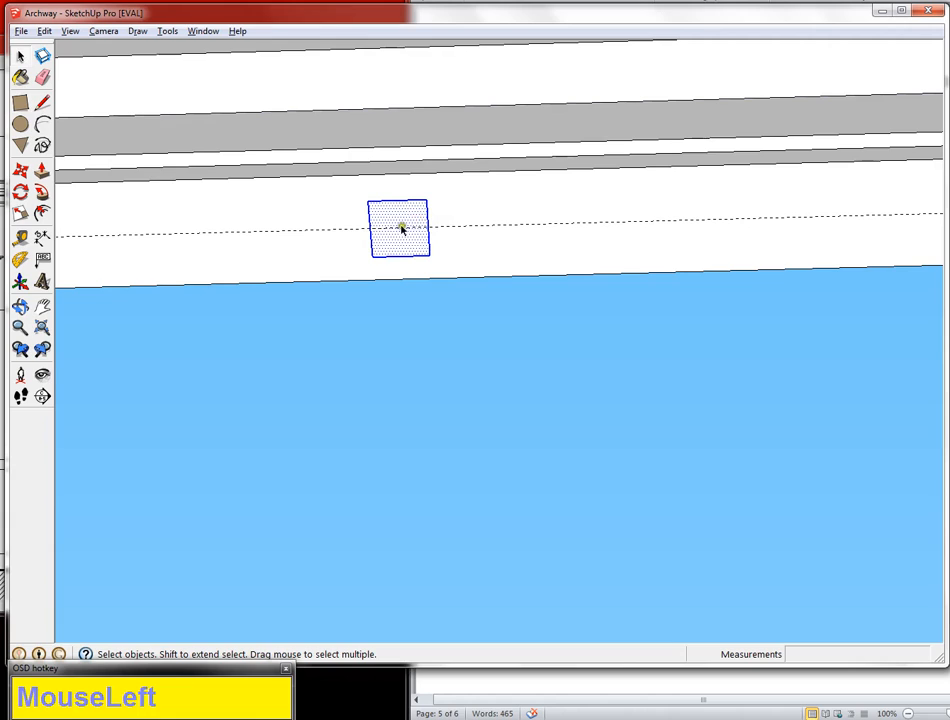
pyautogui.press('m')
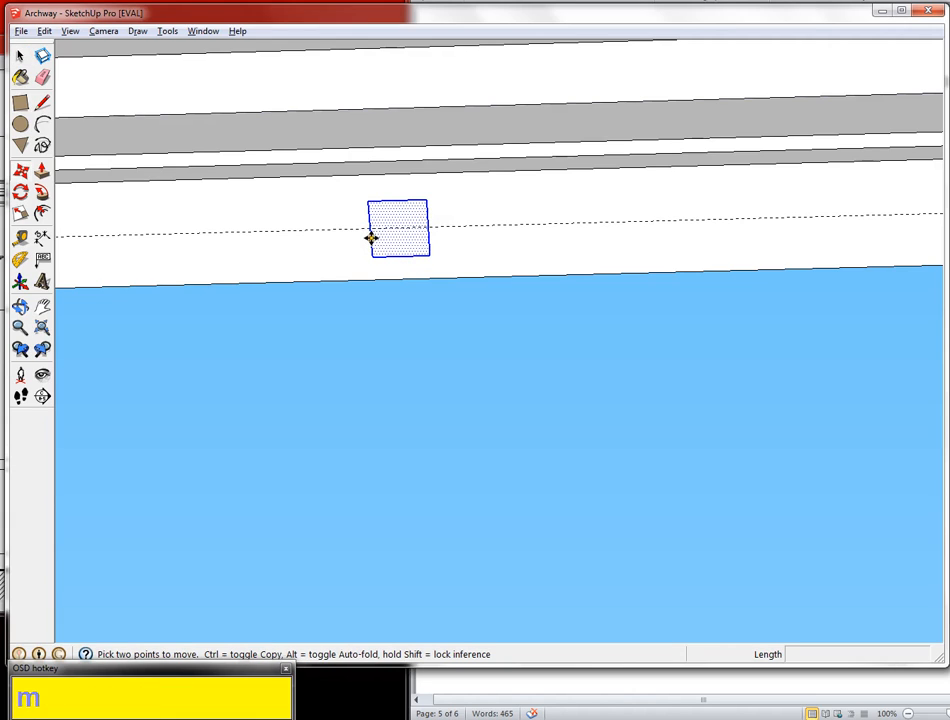
pyautogui.click(370, 234)
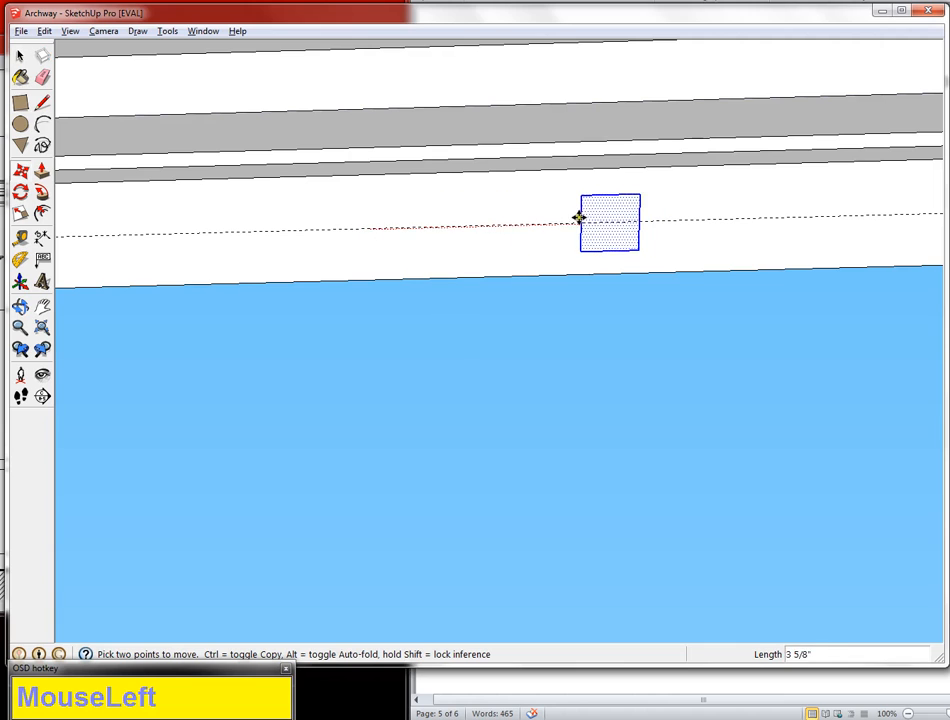
pyautogui.click(586, 219)
pyautogui.scroll(-1, 592, 222)
pyautogui.scroll(-2, 592, 223)
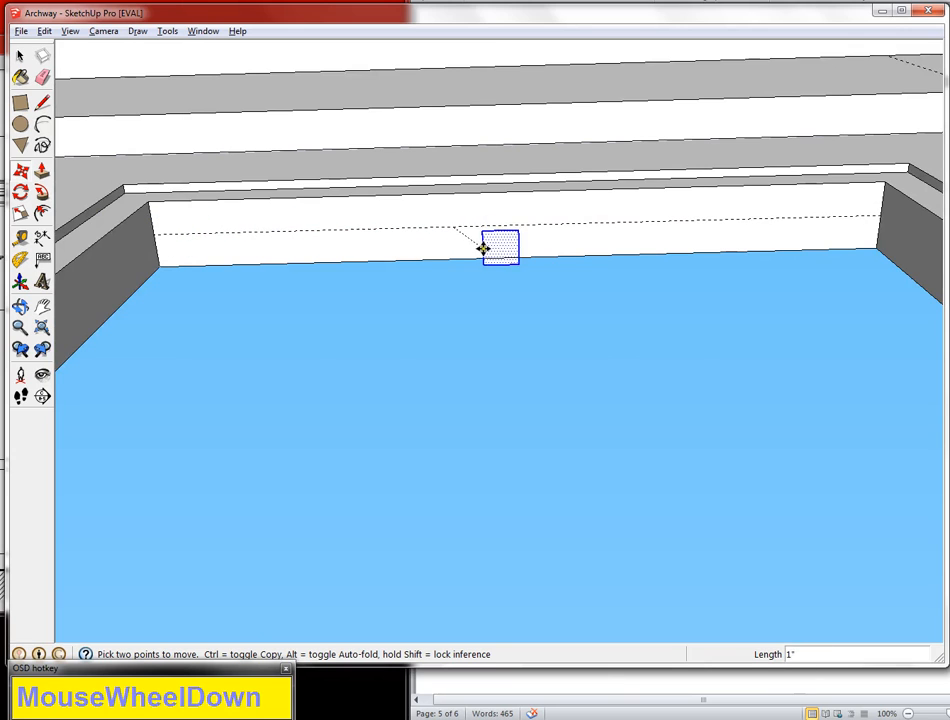
pyautogui.click(480, 233)
pyautogui.scroll(3, 486, 235)
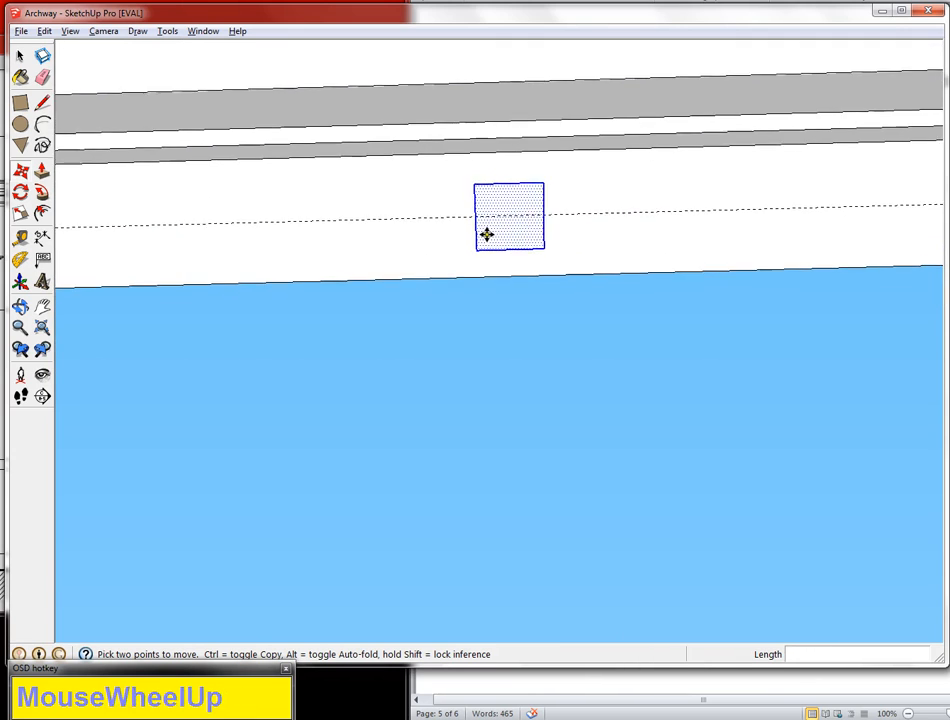
pyautogui.click(471, 215)
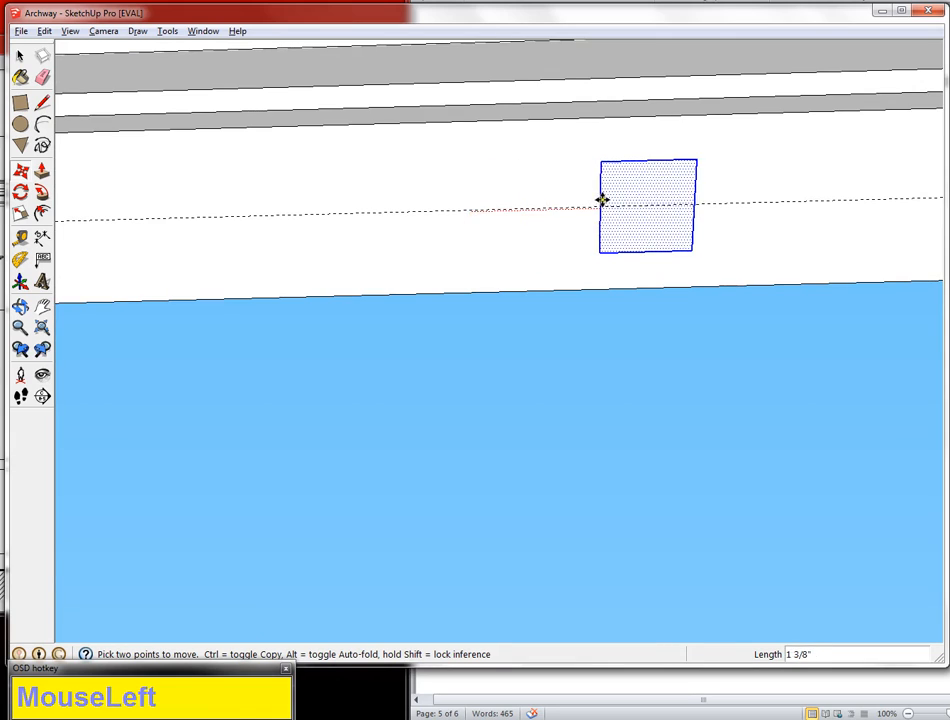
pyautogui.click(602, 200)
pyautogui.scroll(-2, 602, 210)
pyautogui.scroll(-2, 602, 210)
pyautogui.click(583, 208)
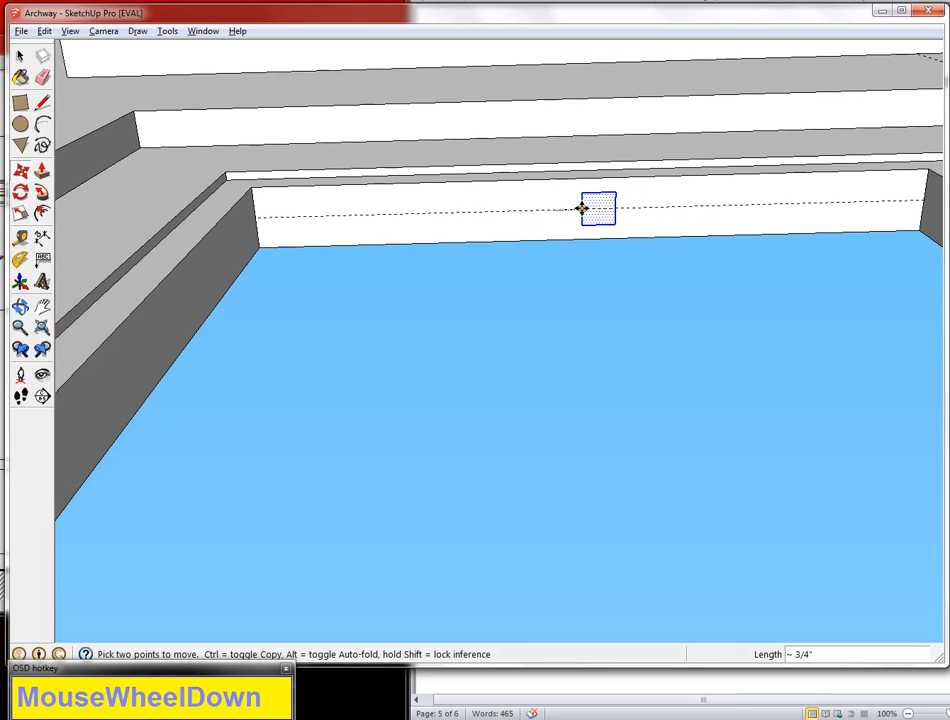
pyautogui.click(704, 217)
pyautogui.scroll(-3, 704, 215)
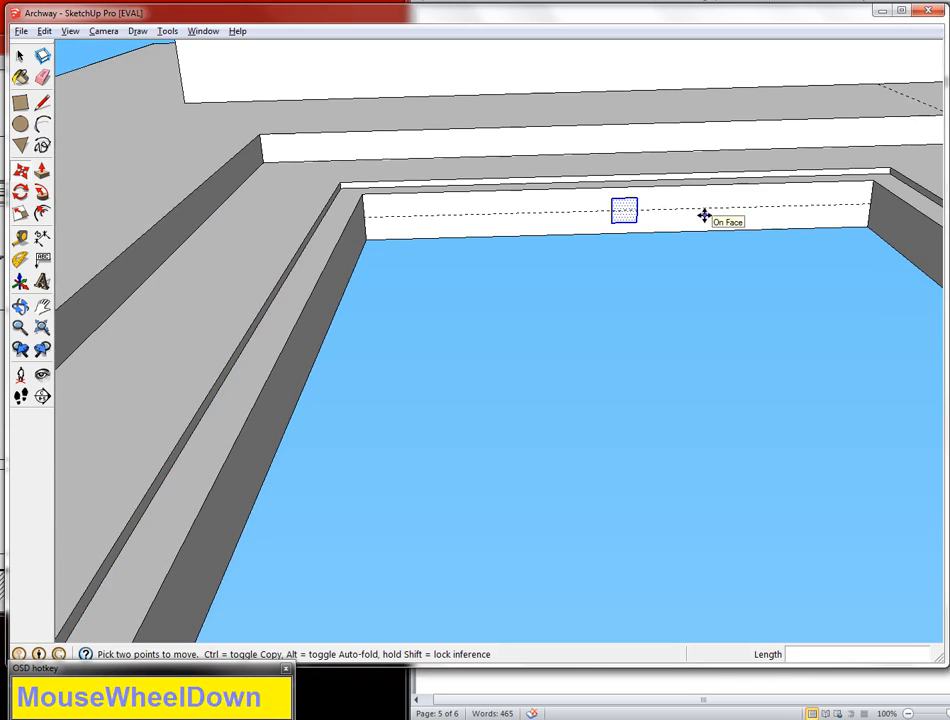
# Extrude the 1" square 5' 10" down to the opening's bottom inner face as the vertical centre bar
pyautogui.moveTo(704, 214); pyautogui.dragTo(717, 131, button='middle')
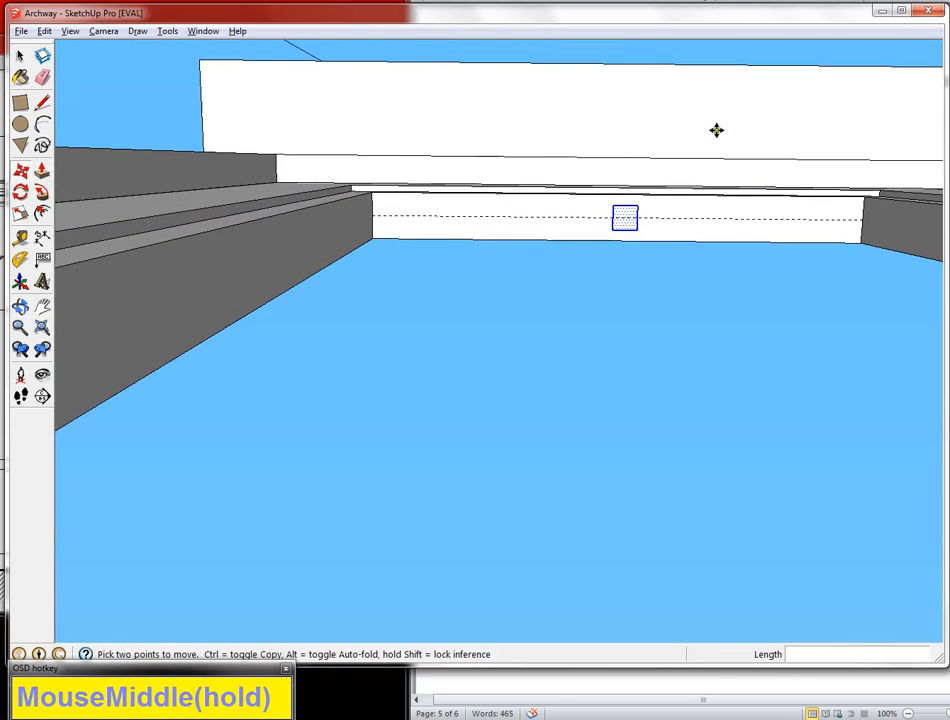
pyautogui.click(41, 171)
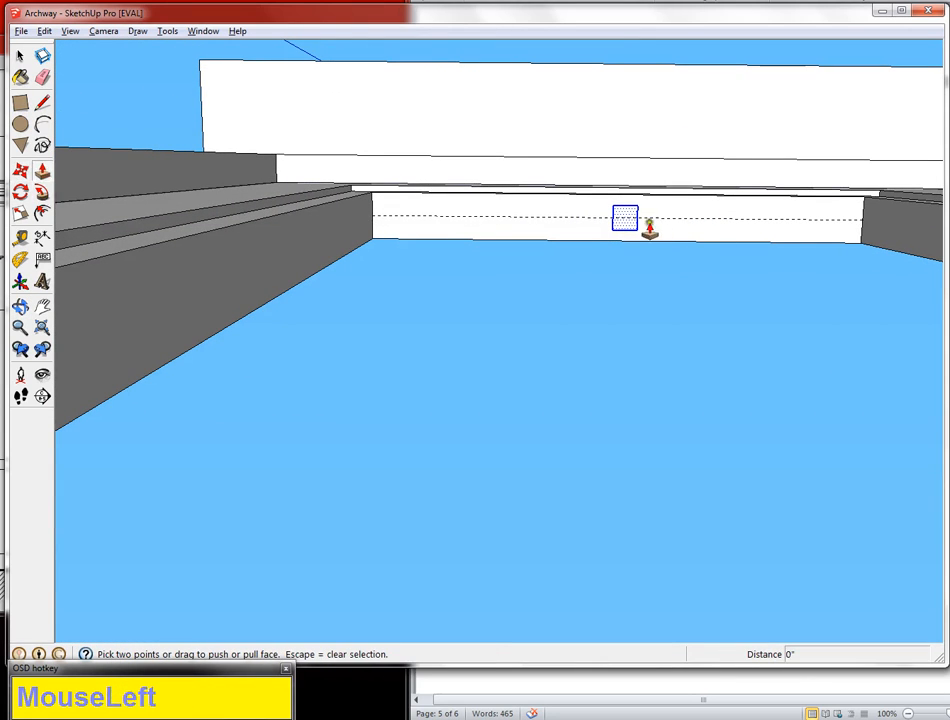
pyautogui.click(625, 225)
pyautogui.scroll(-8, 636, 248)
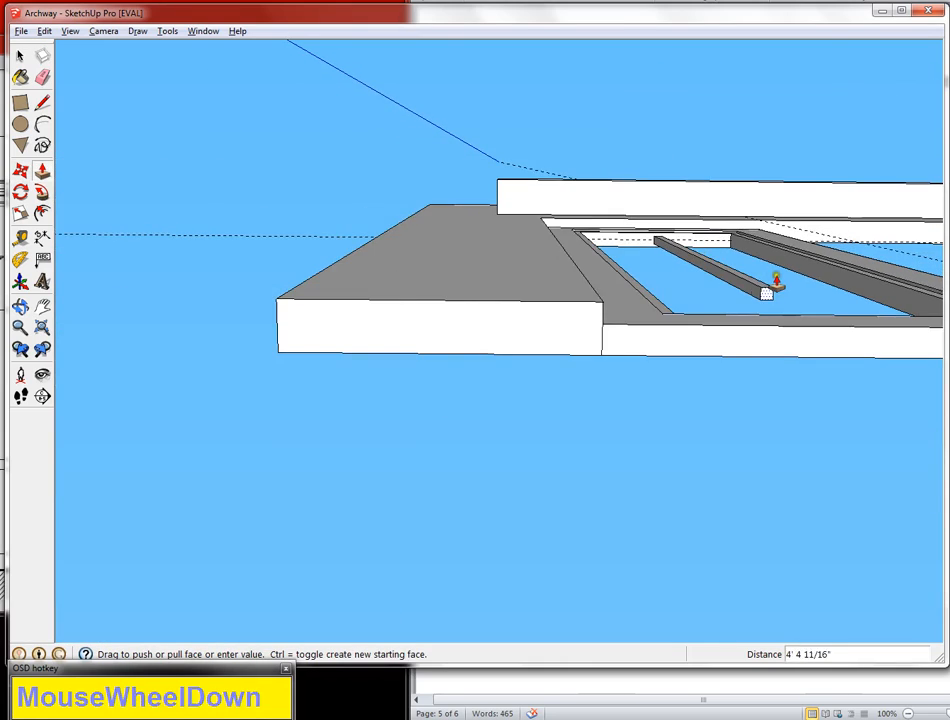
pyautogui.moveTo(777, 284); pyautogui.dragTo(684, 430, button='middle')
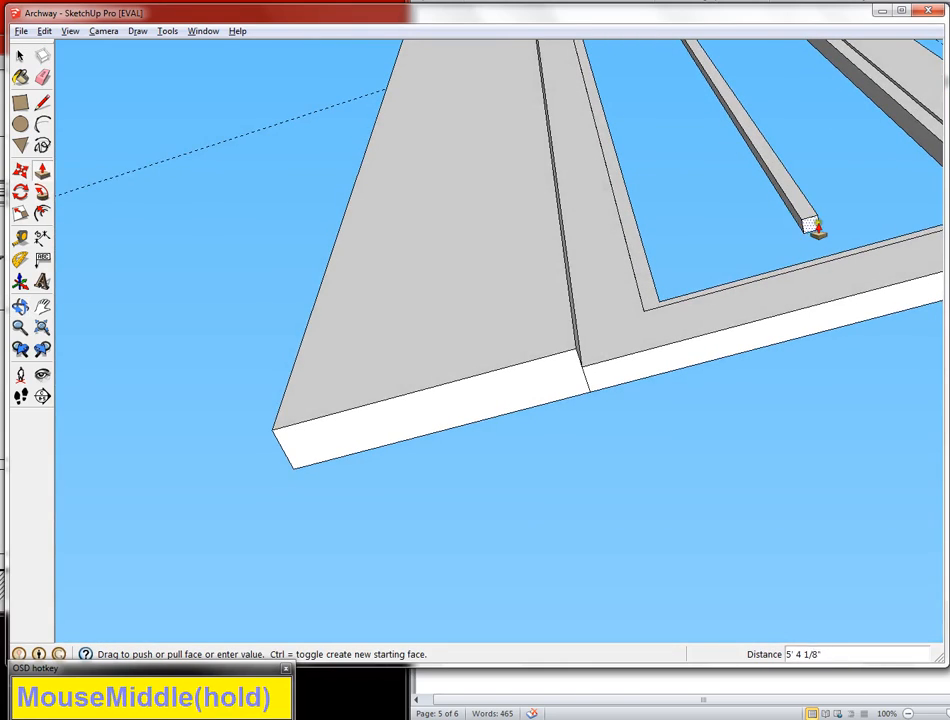
pyautogui.moveTo(819, 232); pyautogui.dragTo(820, 369, button='middle')
pyautogui.moveTo(851, 278); pyautogui.dragTo(855, 230, button='middle')
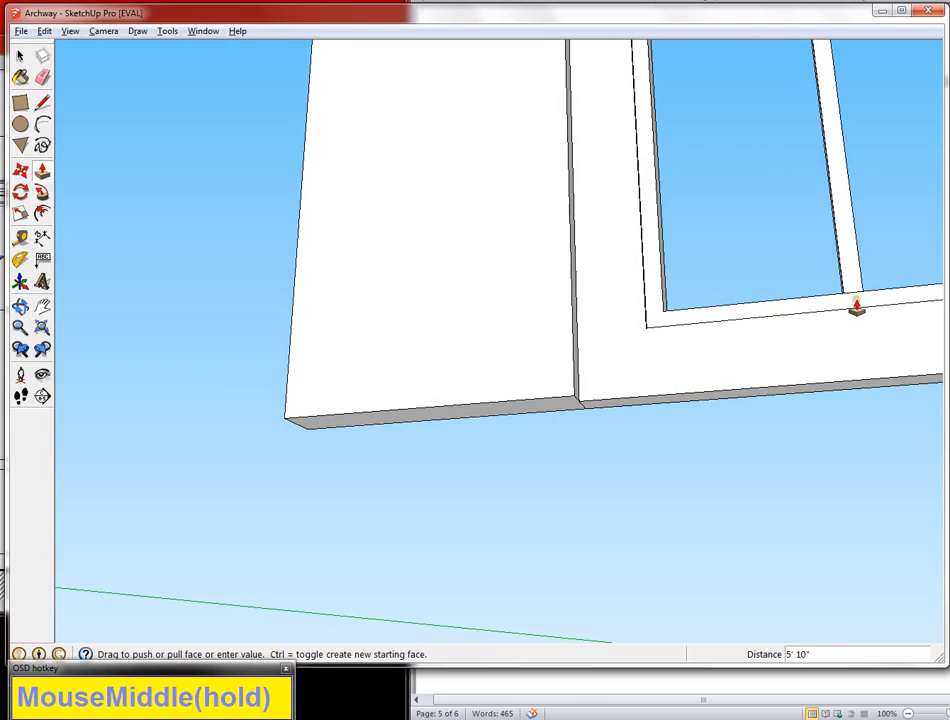
pyautogui.click(856, 299)
# Draw a 1" by 1" square on the opening's inner side face, a little above the bottom
pyautogui.scroll(-1, 887, 196)
pyautogui.scroll(-2, 887, 190)
pyautogui.keyDown('shift'); pyautogui.moveTo(886, 178); pyautogui.dragTo(670, 346, button='middle'); pyautogui.keyUp('shift')
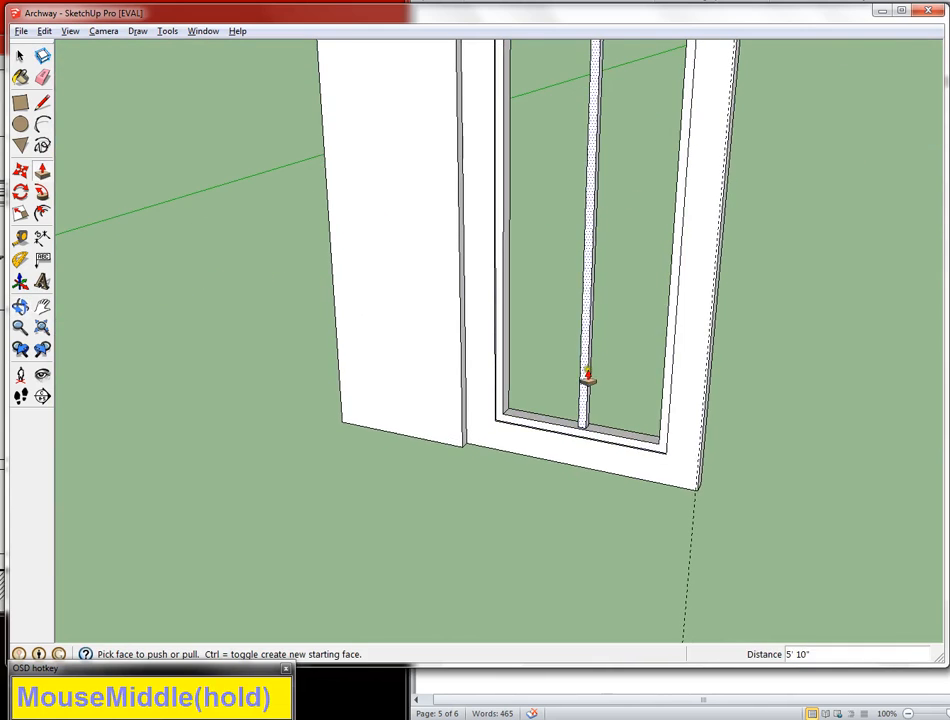
pyautogui.moveTo(590, 382); pyautogui.dragTo(472, 410, button='middle')
pyautogui.scroll(5, 503, 416)
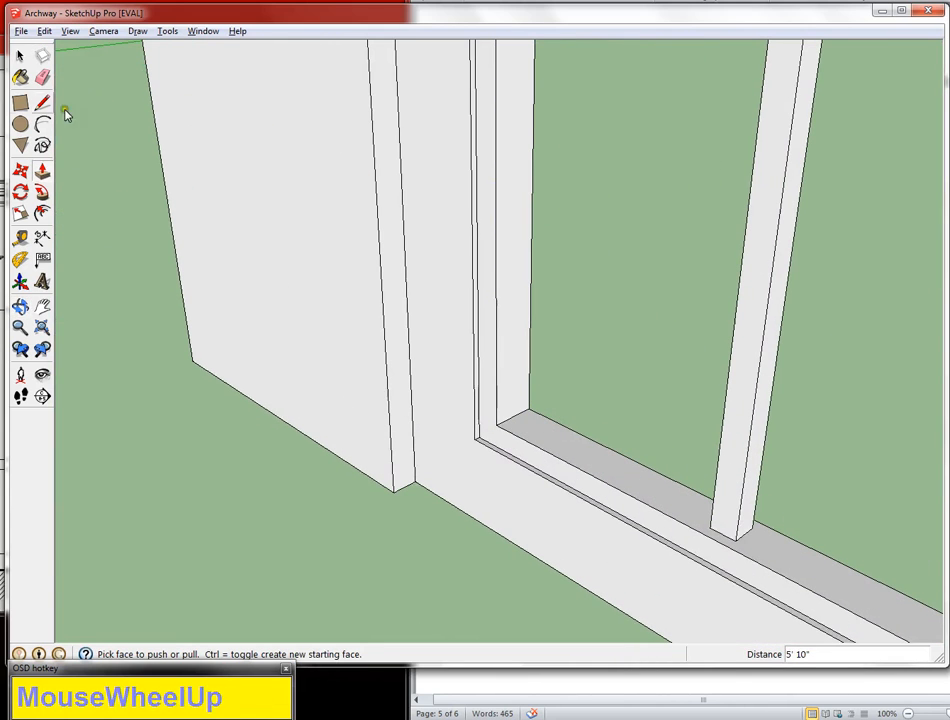
pyautogui.click(20, 102)
pyautogui.click(510, 338)
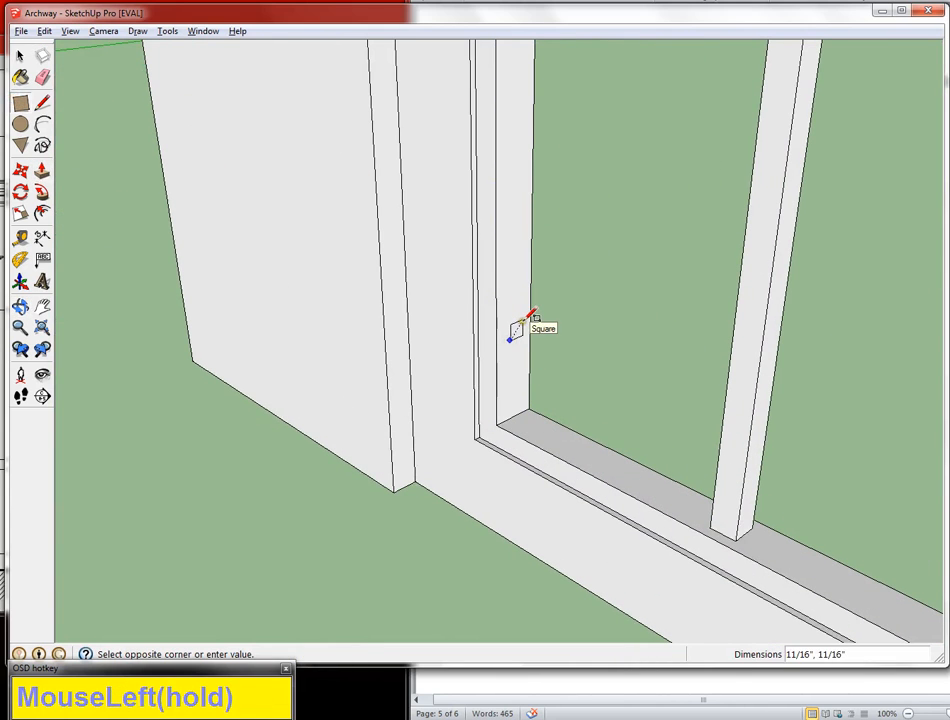
pyautogui.write('1,1')
pyautogui.press('Return')
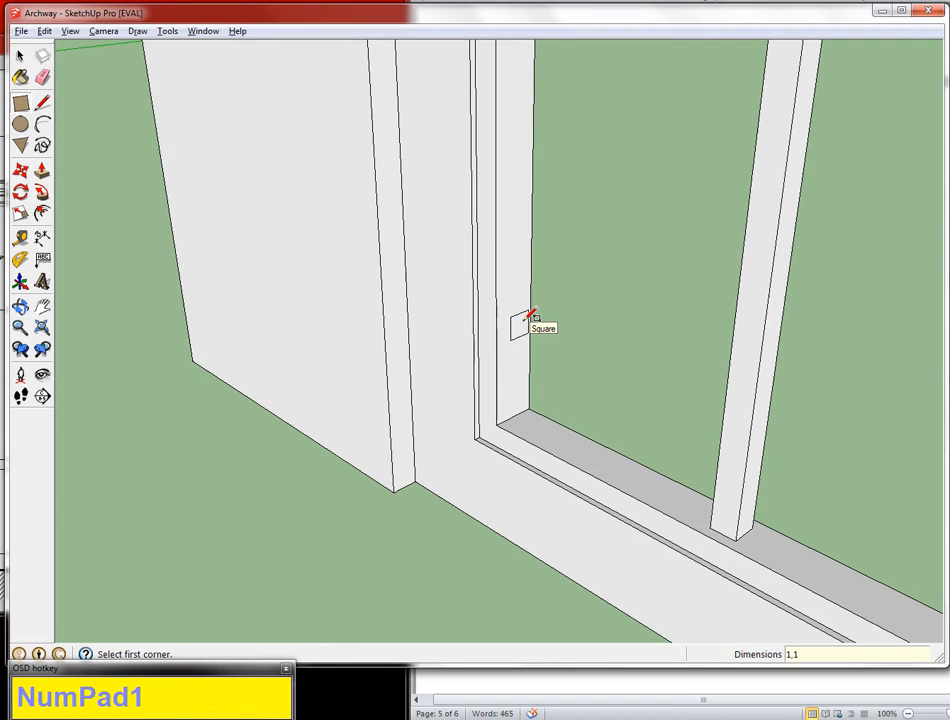
# Move the side-face square about 6 1/16" up and centre it across the face's depth
pyautogui.press('space')
pyautogui.click(518, 333)
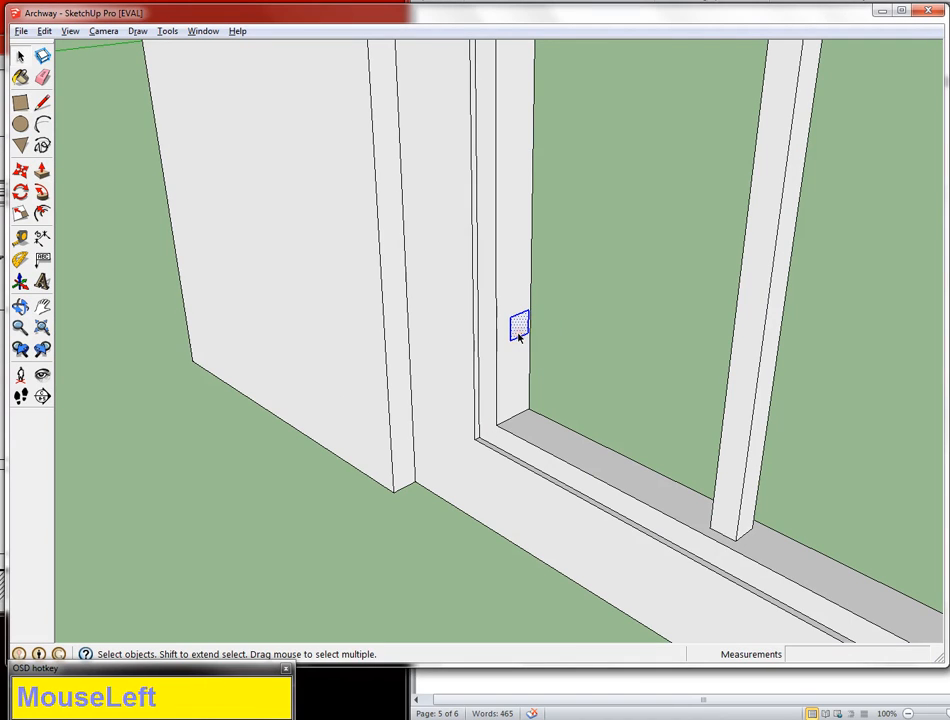
pyautogui.press('m')
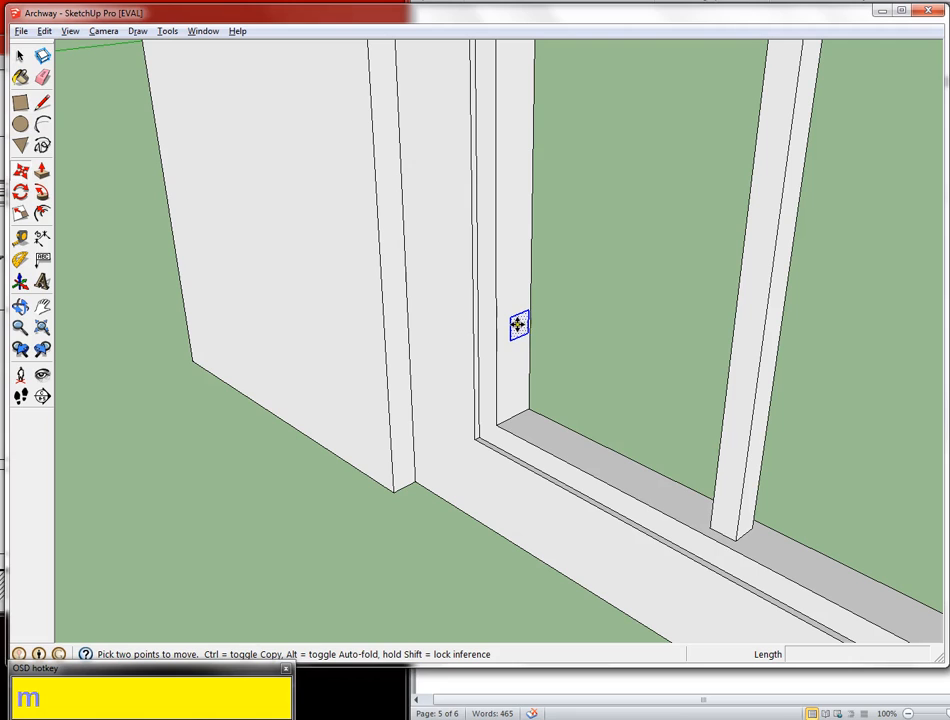
pyautogui.click(520, 325)
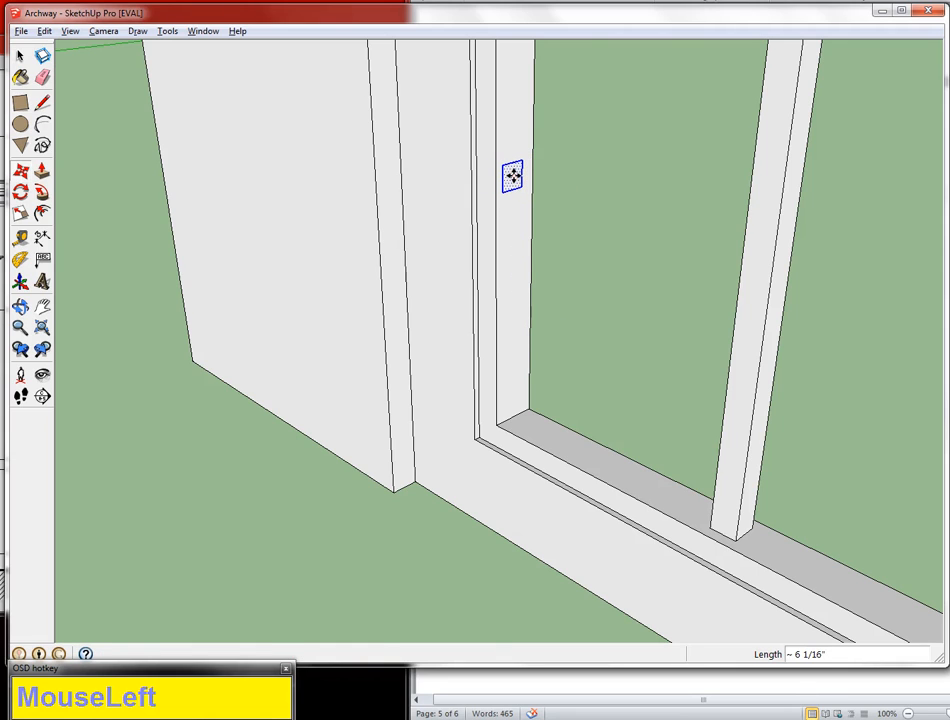
# Try extruding the side-face square about 7 9/16" across the opening, and undo the extrusion
pyautogui.press('p')
pyautogui.click(512, 177)
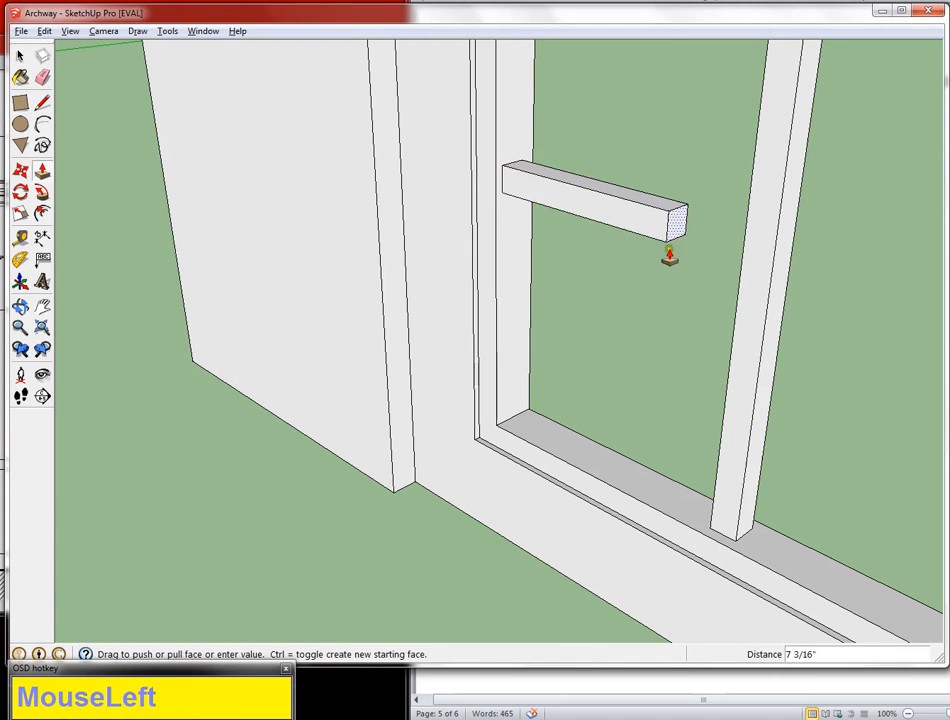
pyautogui.scroll(-3, 686, 263)
pyautogui.click(690, 268)
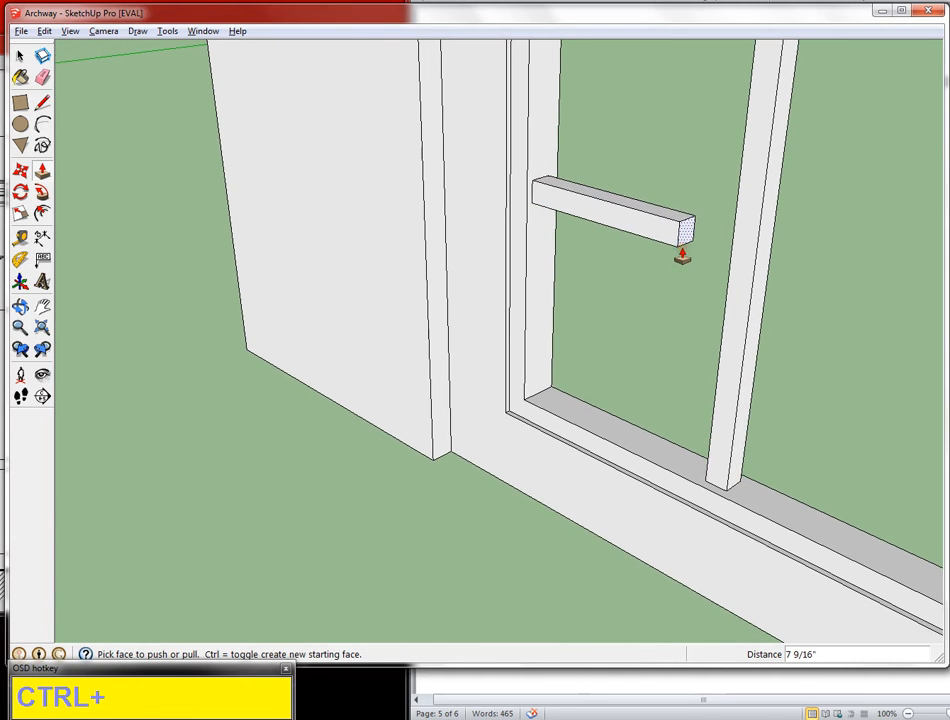
pyautogui.hotkey('ctrl', 'z')
# Make the side-face square a component, keeping the default name and replacing the selection
pyautogui.click(541, 192)
pyautogui.rightClick(541, 192)
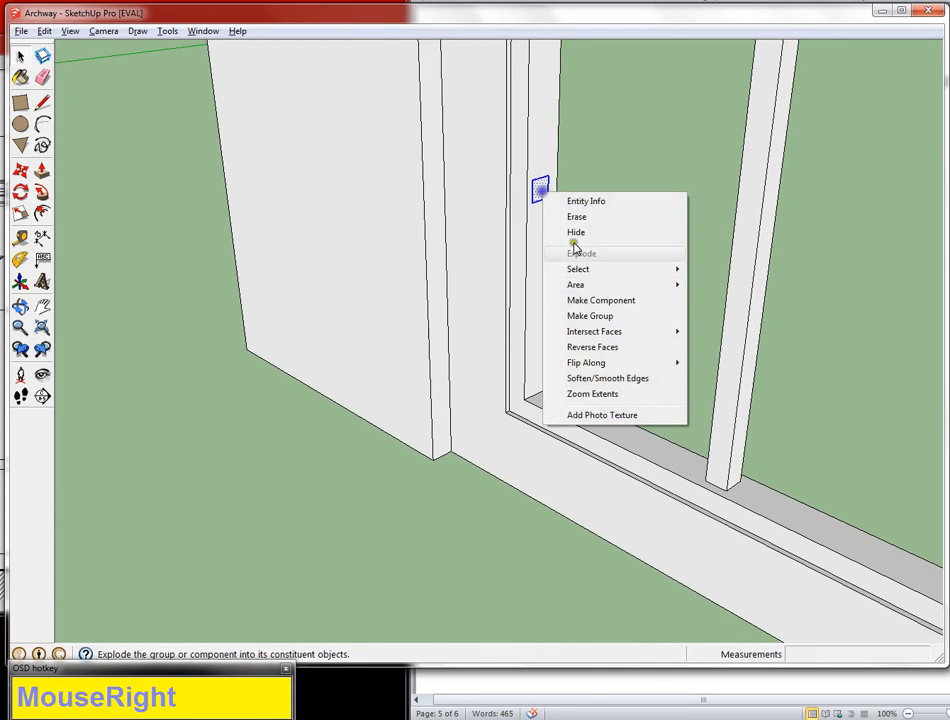
pyautogui.click(592, 299)
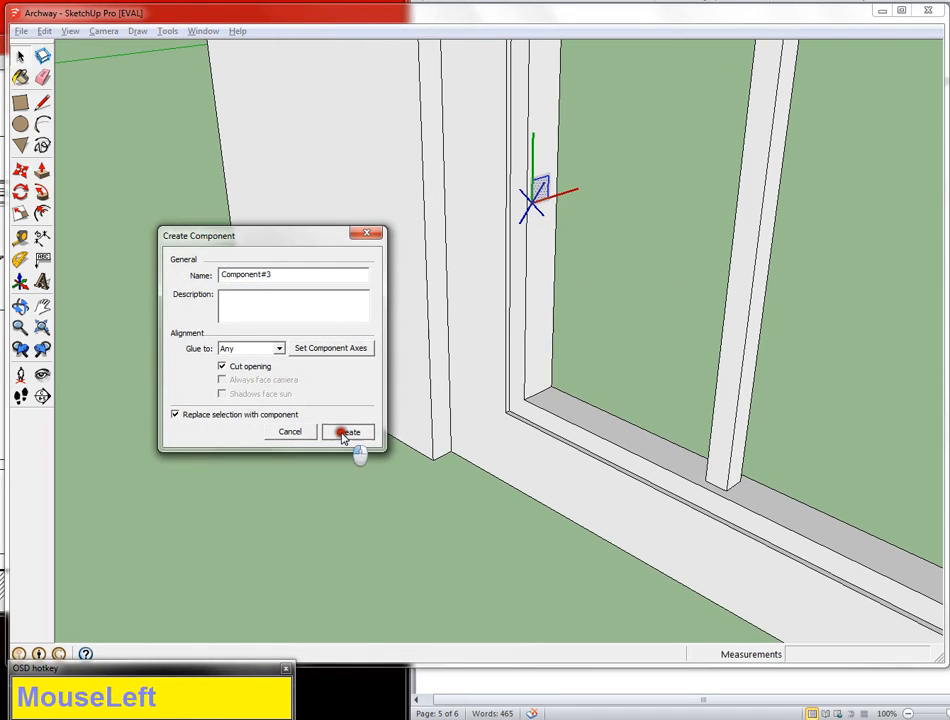
pyautogui.click(347, 433)
# Extrude the square inside its component across to the opening's opposite inner face, and close the component
pyautogui.doubleClick(540, 193)
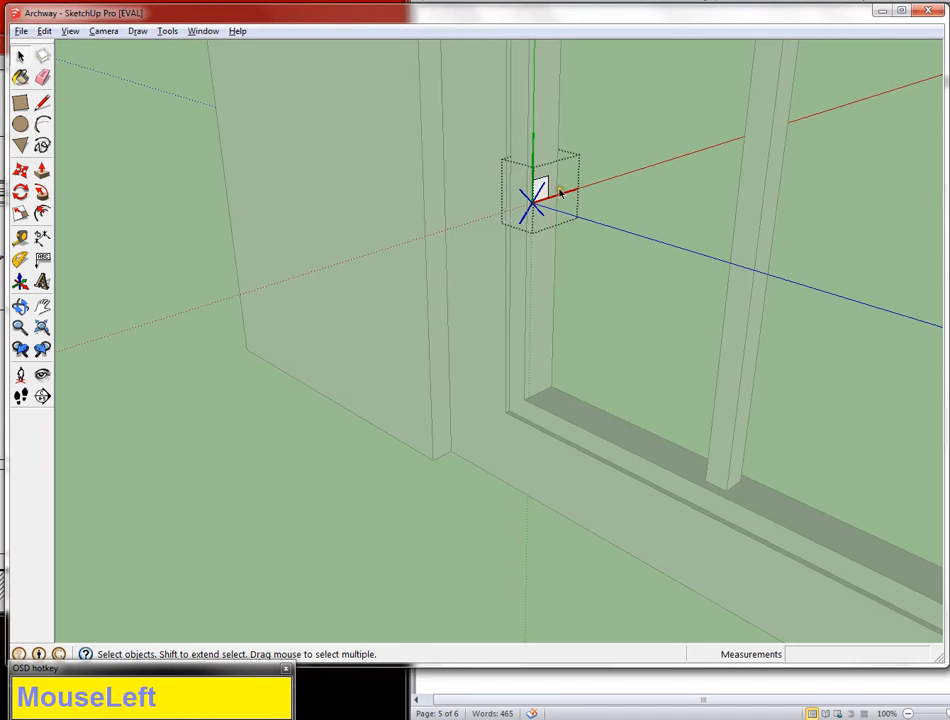
pyautogui.press('p')
pyautogui.click(541, 190)
pyautogui.scroll(-2, 768, 280)
pyautogui.keyDown('shift'); pyautogui.scroll(-1, 825, 292); pyautogui.keyUp('shift')
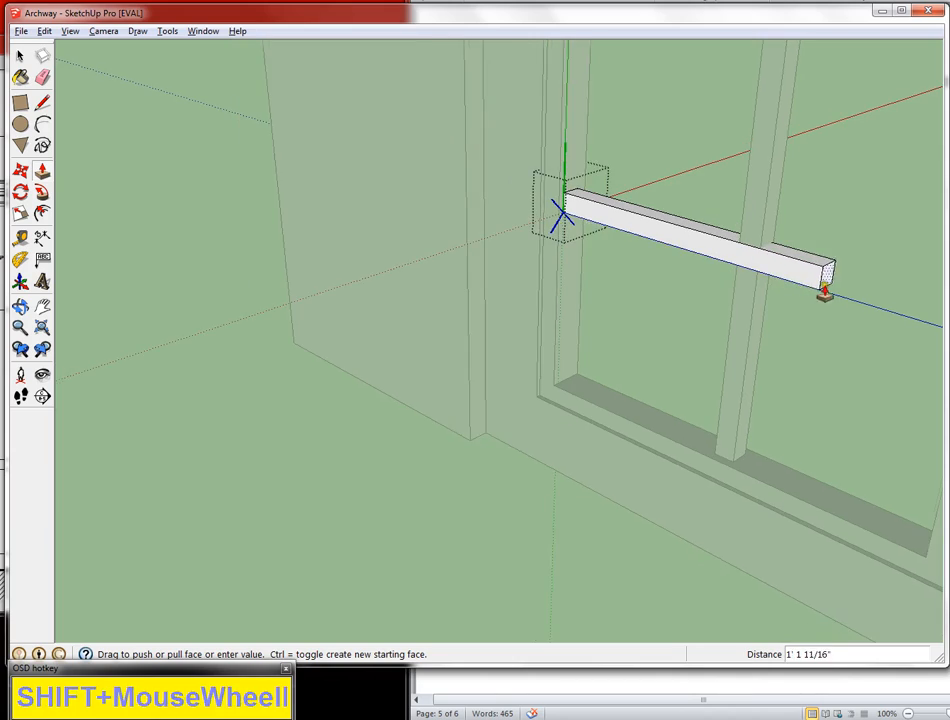
pyautogui.moveTo(825, 292); pyautogui.dragTo(454, 182, button='middle')
pyautogui.click(773, 260)
pyautogui.scroll(-1, 748, 268)
pyautogui.scroll(-3, 443, 269)
pyautogui.moveTo(450, 259); pyautogui.dragTo(462, 316, button='middle')
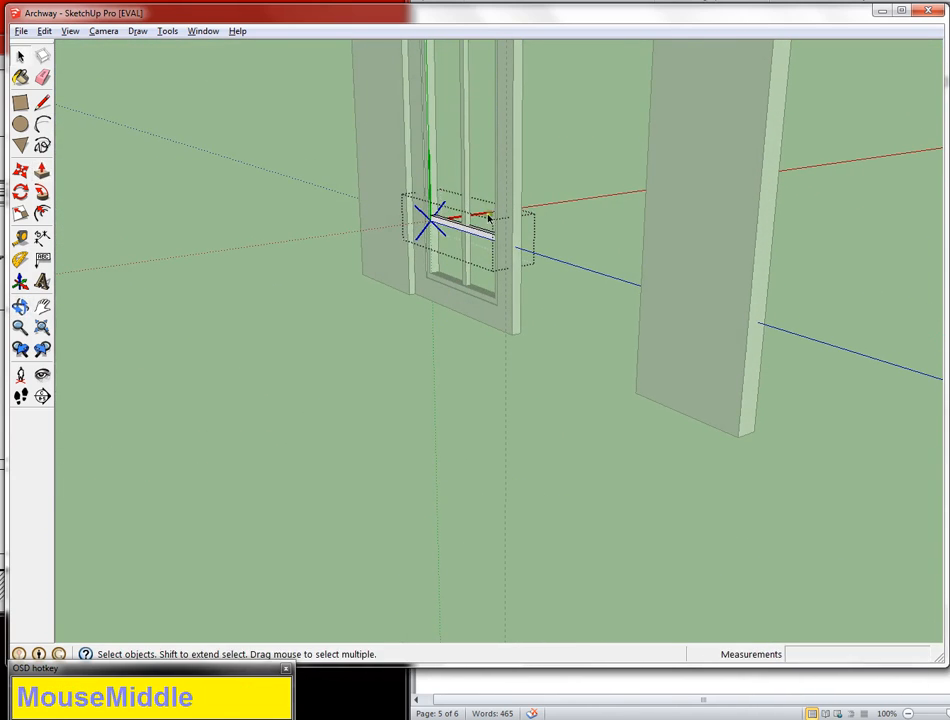
pyautogui.click(568, 206)
# Move the horizontal bar component 10 1/2" straight down until its top is flush with the opening's bottom inner face
pyautogui.click(476, 234)
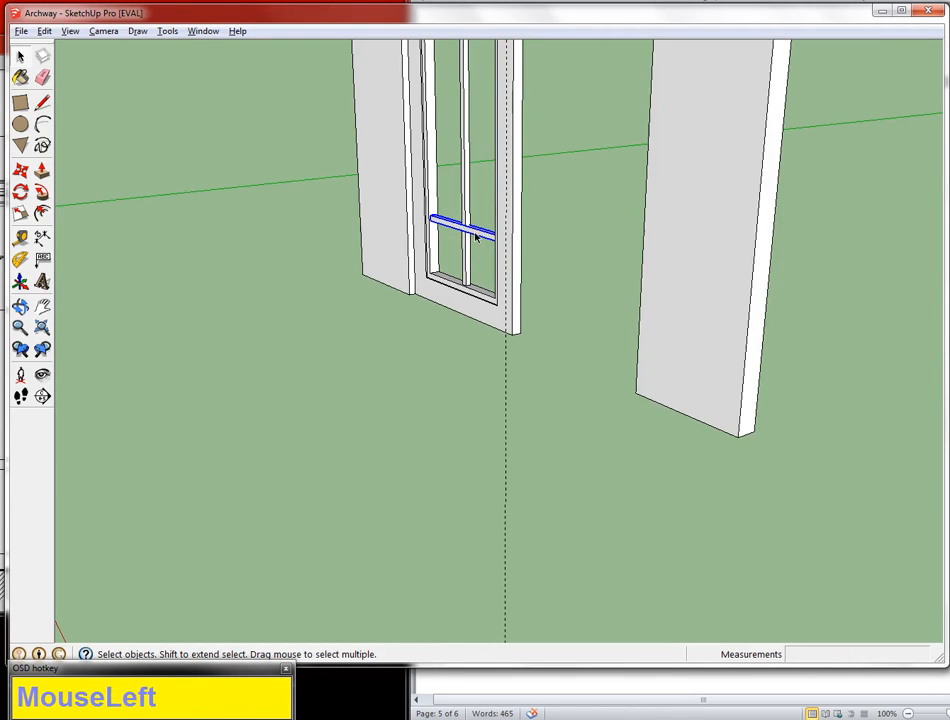
pyautogui.press('m')
pyautogui.click(430, 217)
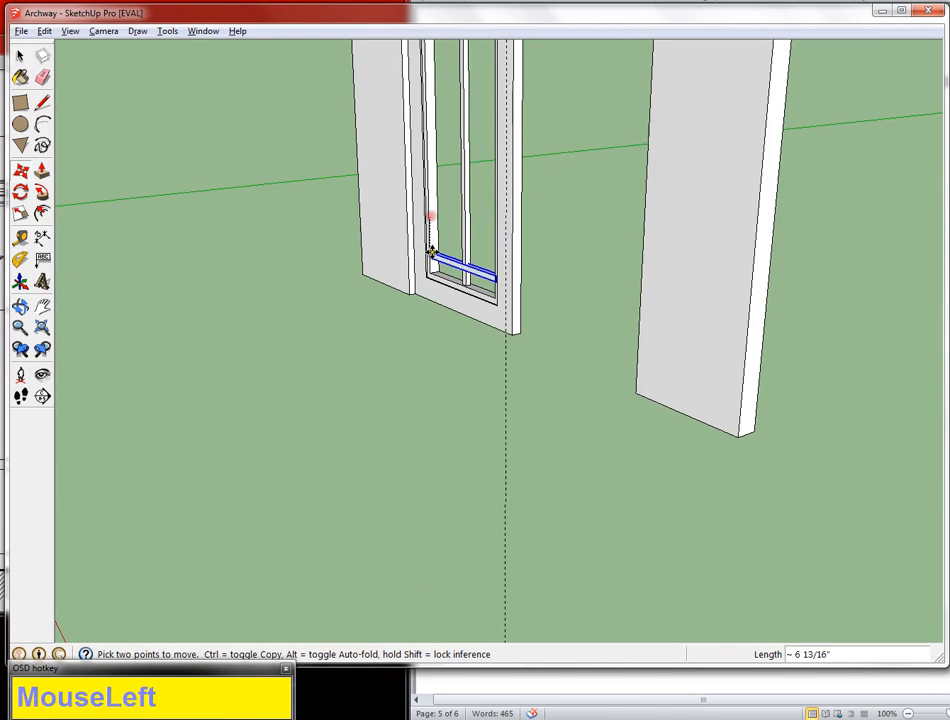
pyautogui.scroll(4, 433, 272)
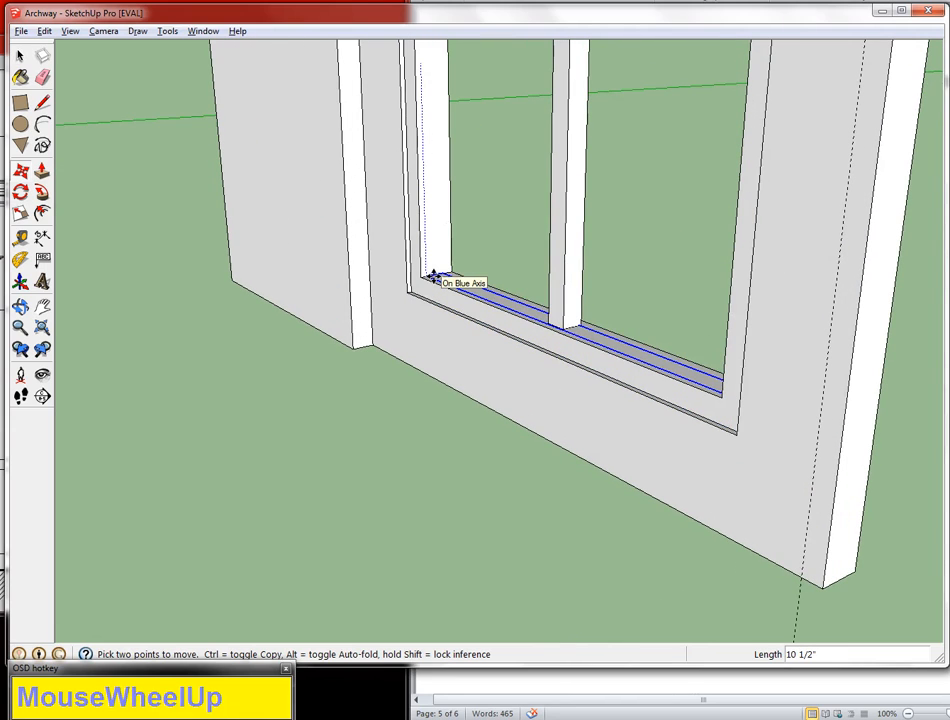
pyautogui.click(433, 276)
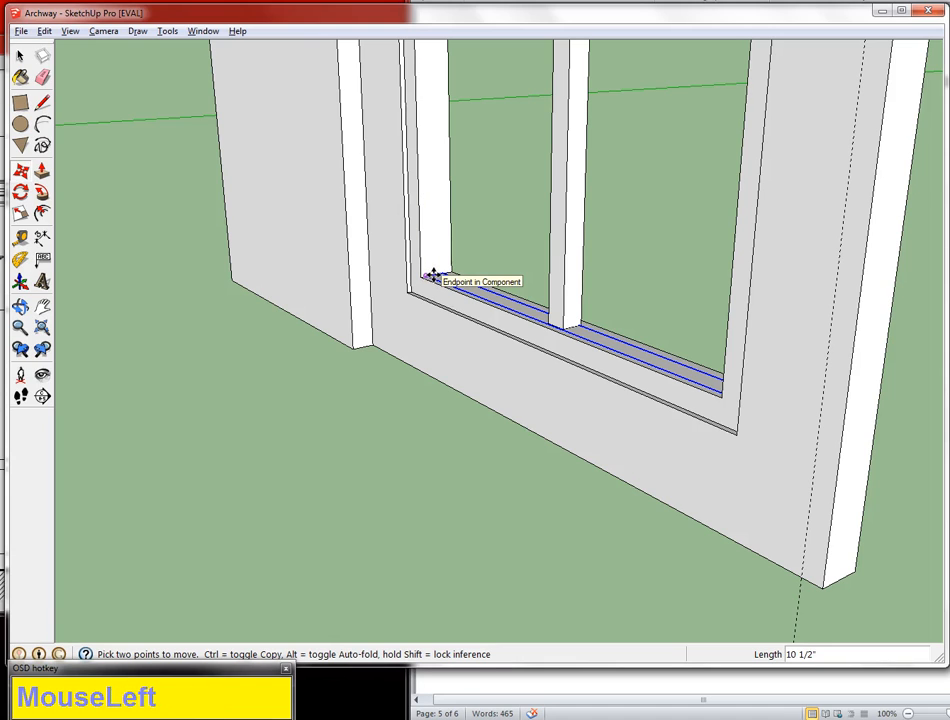
pyautogui.click(433, 276)
# Copy the horizontal bar about 5' 11" straight up along the blue axis to the top of the door opening
pyautogui.press('m')
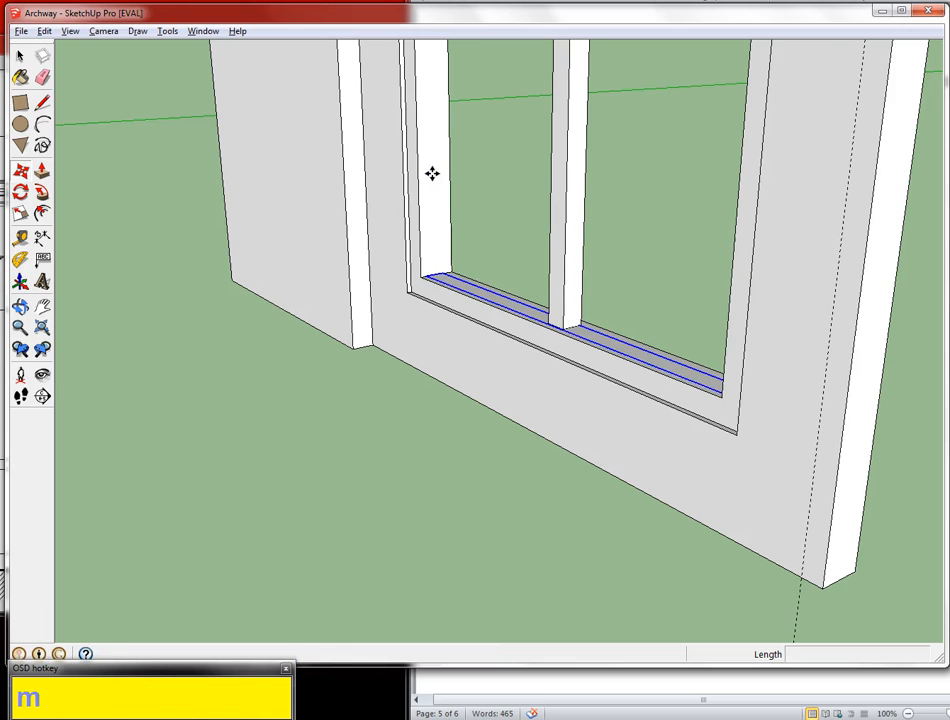
pyautogui.scroll(-5, 432, 174)
pyautogui.scroll(2, 432, 174)
pyautogui.scroll(1, 432, 174)
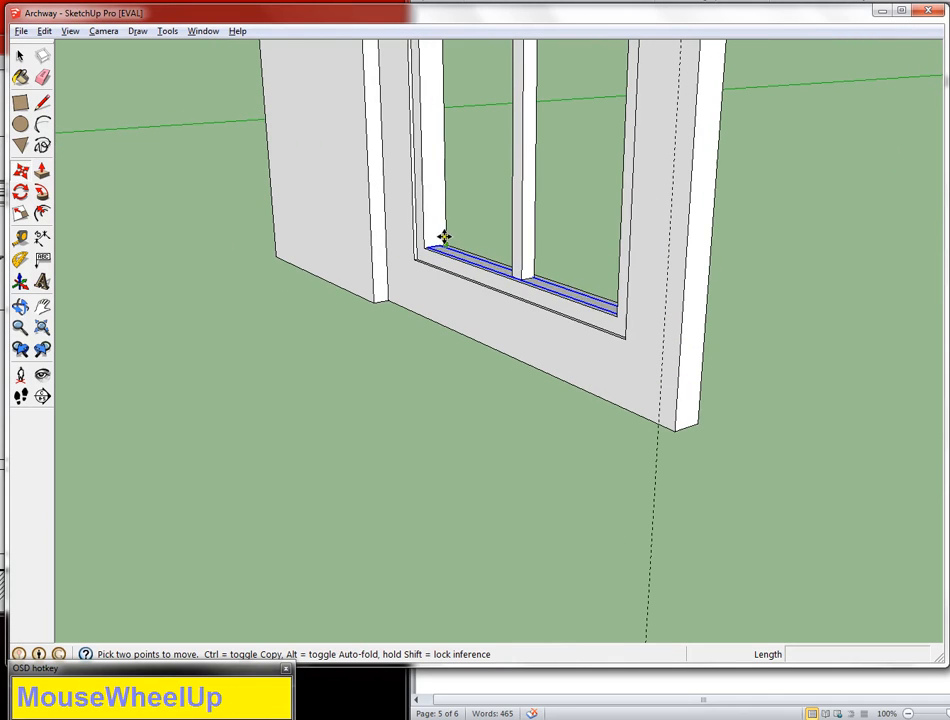
pyautogui.scroll(3, 431, 247)
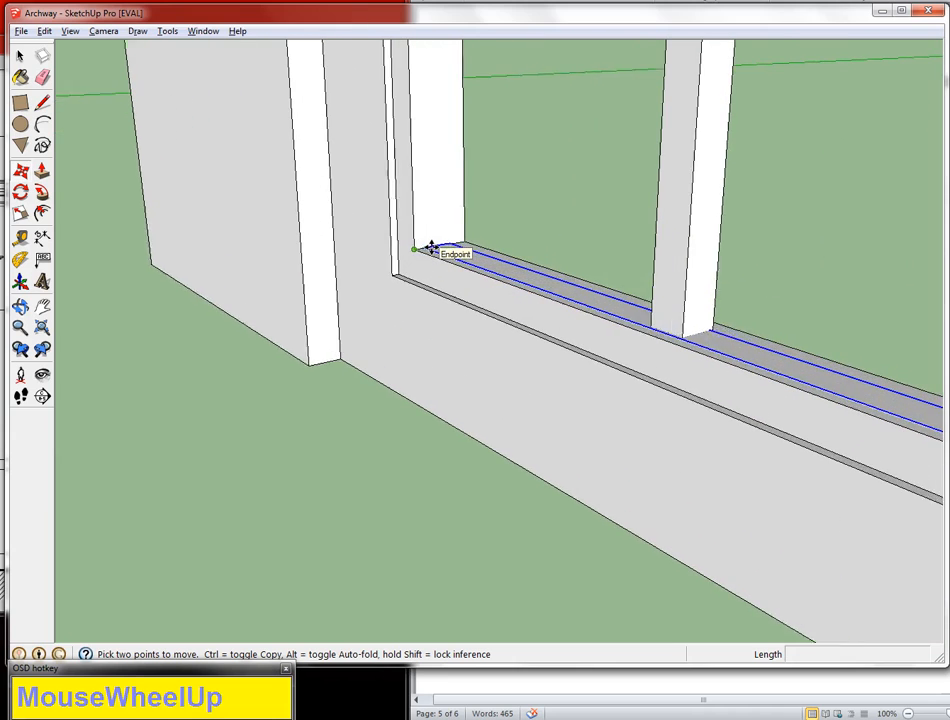
pyautogui.click(427, 247)
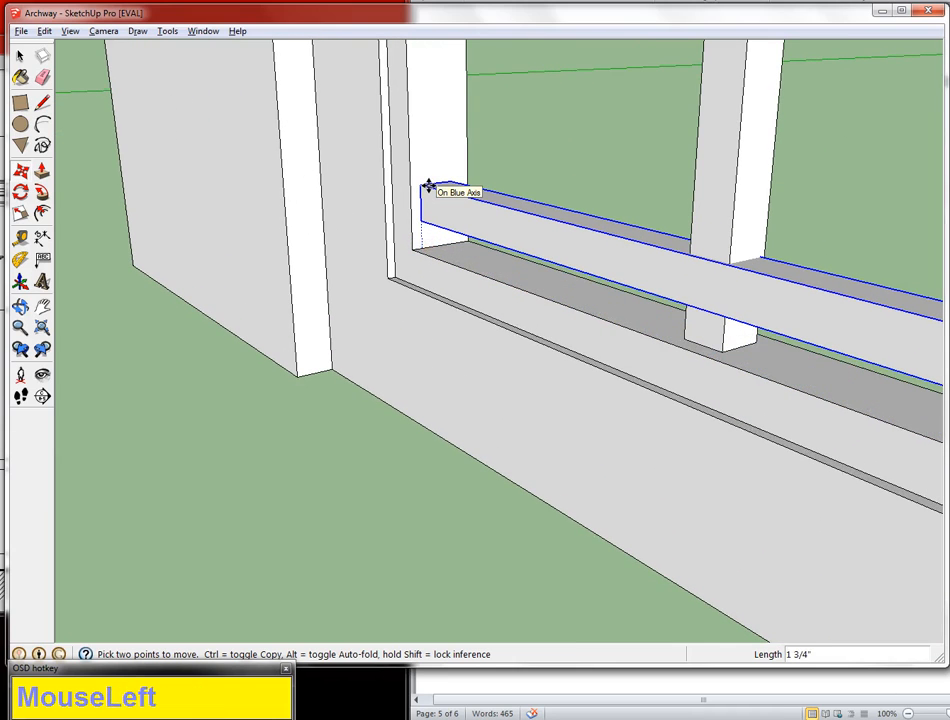
pyautogui.press('ctrl')
pyautogui.scroll(2, 430, 182)
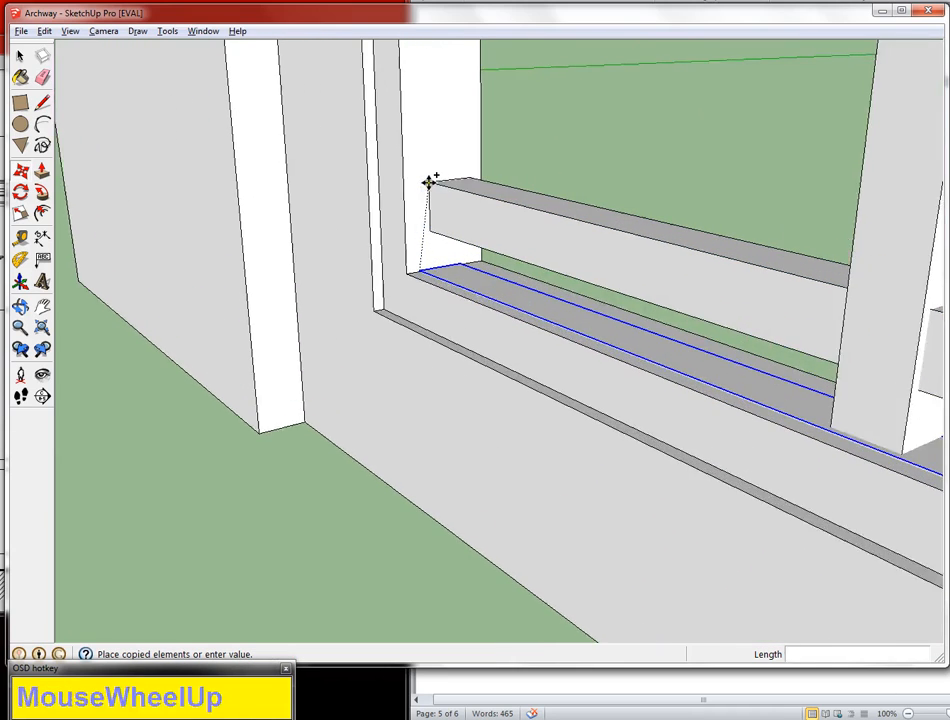
pyautogui.scroll(-2, 430, 182)
pyautogui.press('shift')
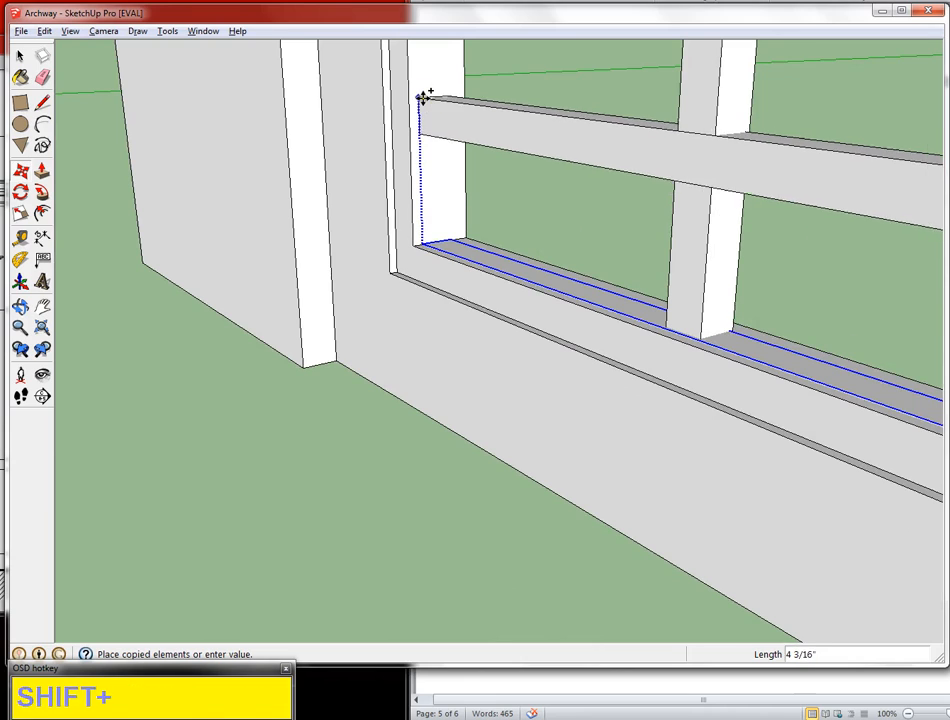
pyautogui.keyDown('shift'); pyautogui.scroll(-2, 427, 112); pyautogui.keyUp('shift')
pyautogui.keyDown('shift'); pyautogui.scroll(-3, 427, 112); pyautogui.keyUp('shift')
pyautogui.keyDown('shift'); pyautogui.moveTo(431, 76); pyautogui.dragTo(428, 318, button='middle'); pyautogui.keyUp('shift')
pyautogui.keyDown('shift'); pyautogui.moveTo(417, 146); pyautogui.dragTo(423, 348, button='middle'); pyautogui.keyUp('shift')
pyautogui.keyDown('shift'); pyautogui.scroll(1, 403, 155); pyautogui.keyUp('shift')
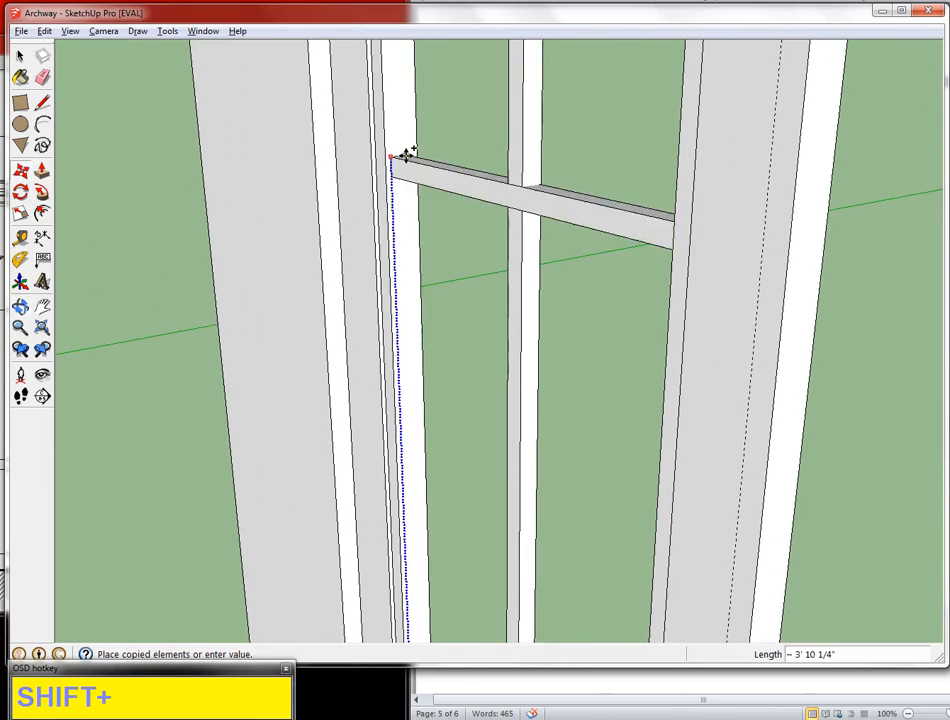
pyautogui.keyDown('shift'); pyautogui.moveTo(420, 271); pyautogui.dragTo(425, 338, button='middle'); pyautogui.keyUp('shift')
pyautogui.keyDown('shift'); pyautogui.scroll(-1, 426, 338); pyautogui.keyUp('shift')
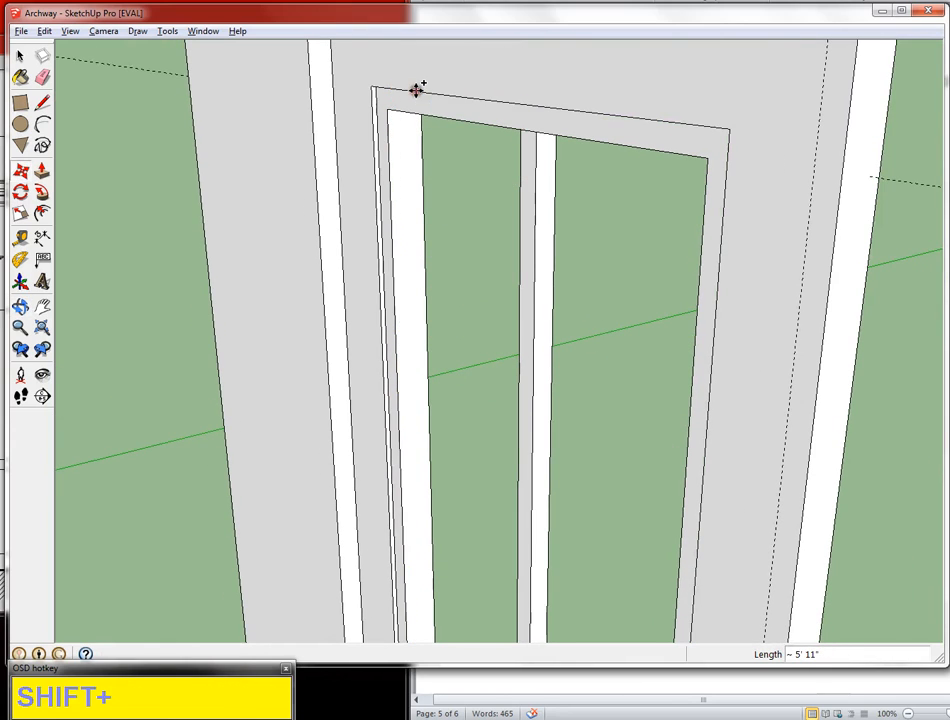
pyautogui.click(416, 88)
# Divide the bar's copy distance evenly, trying /5 and /6 before settling on /7
pyautogui.scroll(-2, 500, 203)
pyautogui.scroll(-2, 499, 203)
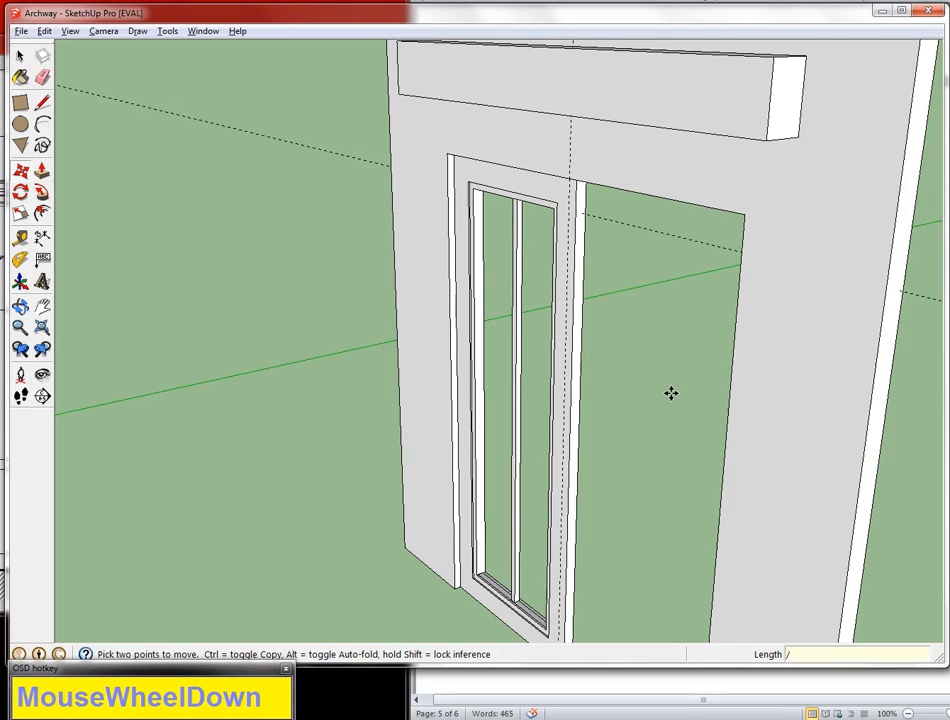
pyautogui.write('5')
pyautogui.press('Return')
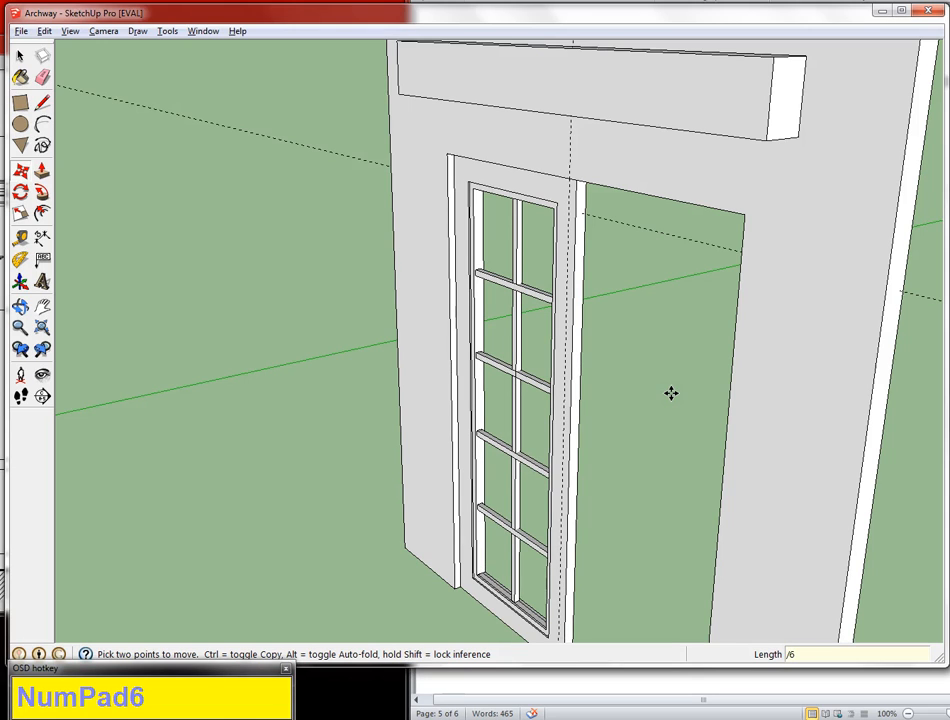
pyautogui.press('Return')
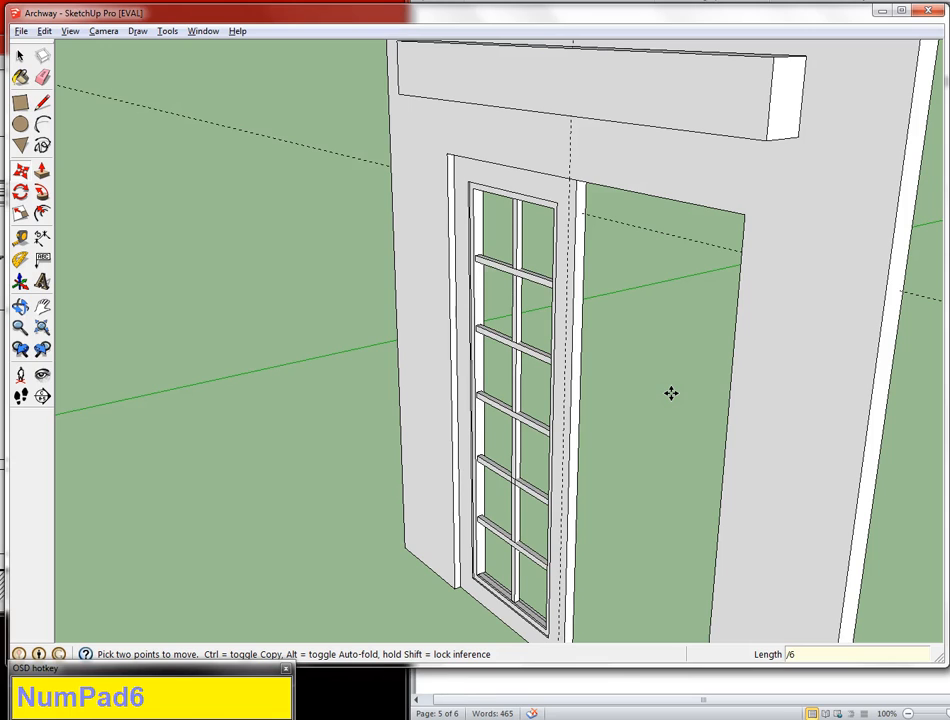
pyautogui.press('Return')
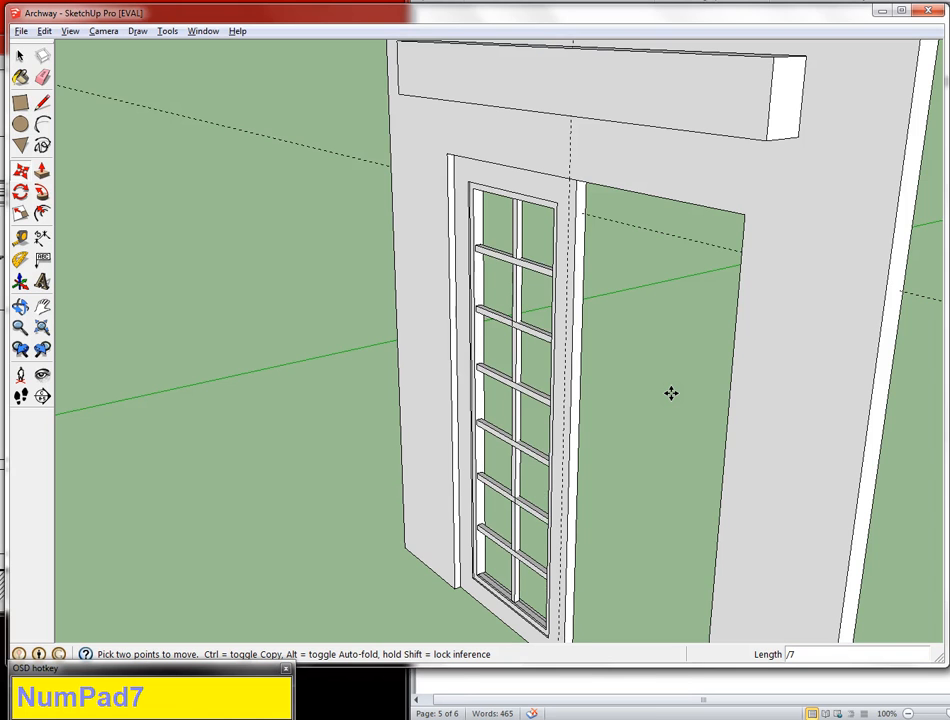
# Divide the horizontal bar's copy distance into six equal spaces with /6 and clear the selection
pyautogui.moveTo(670, 392); pyautogui.dragTo(857, 327, button='middle')
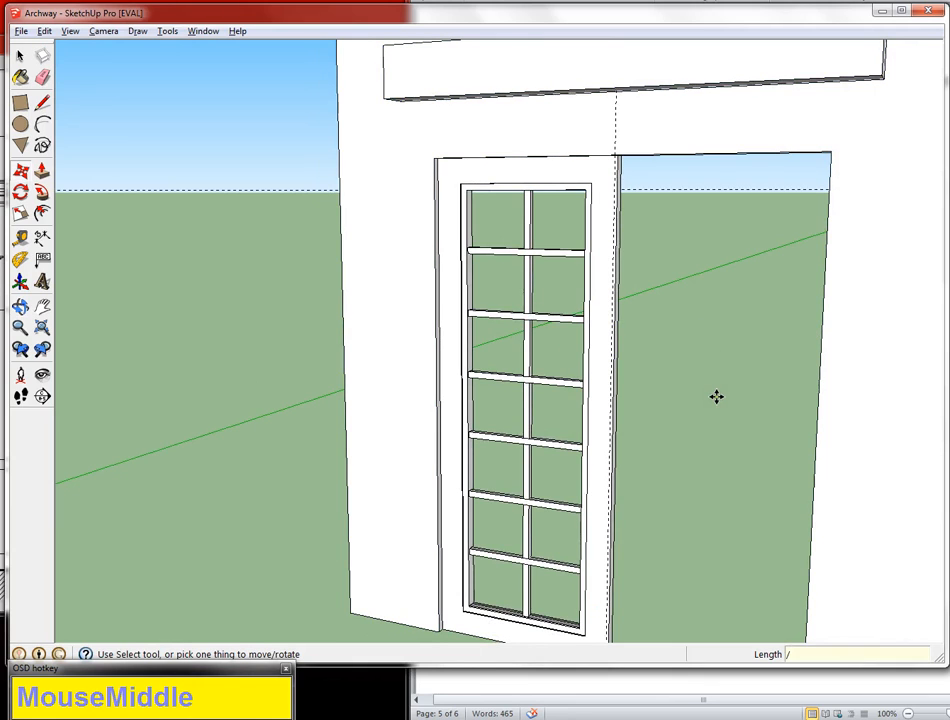
pyautogui.write('6')
pyautogui.press('Return')
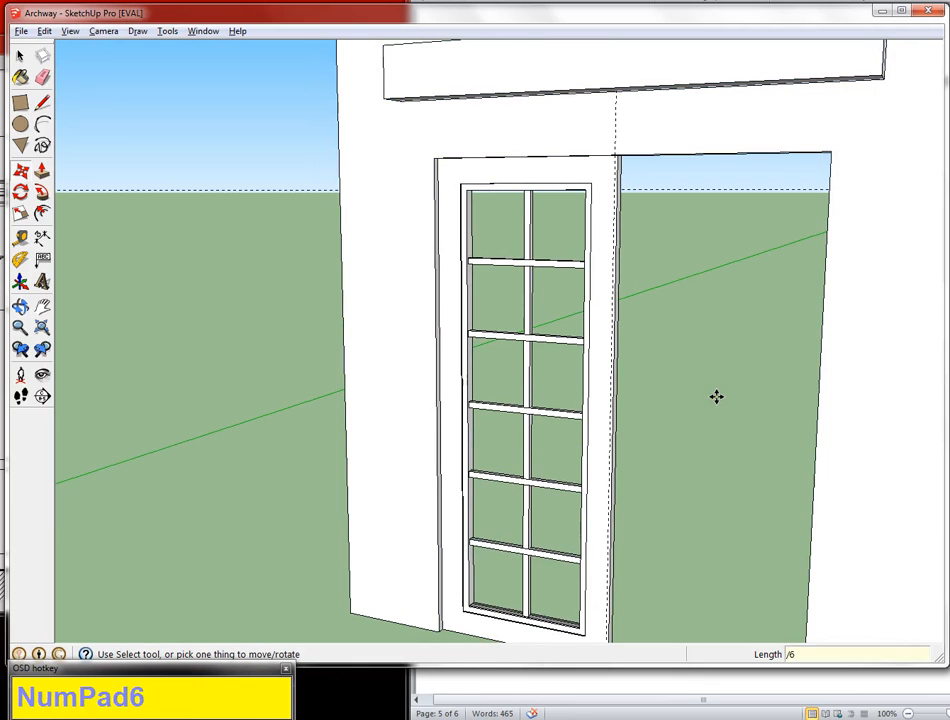
pyautogui.press('space')
pyautogui.click(715, 397)
# Select the whole door with its frame and bars, leave out the wall, and make it one component with the default name
pyautogui.scroll(-2, 716, 400)
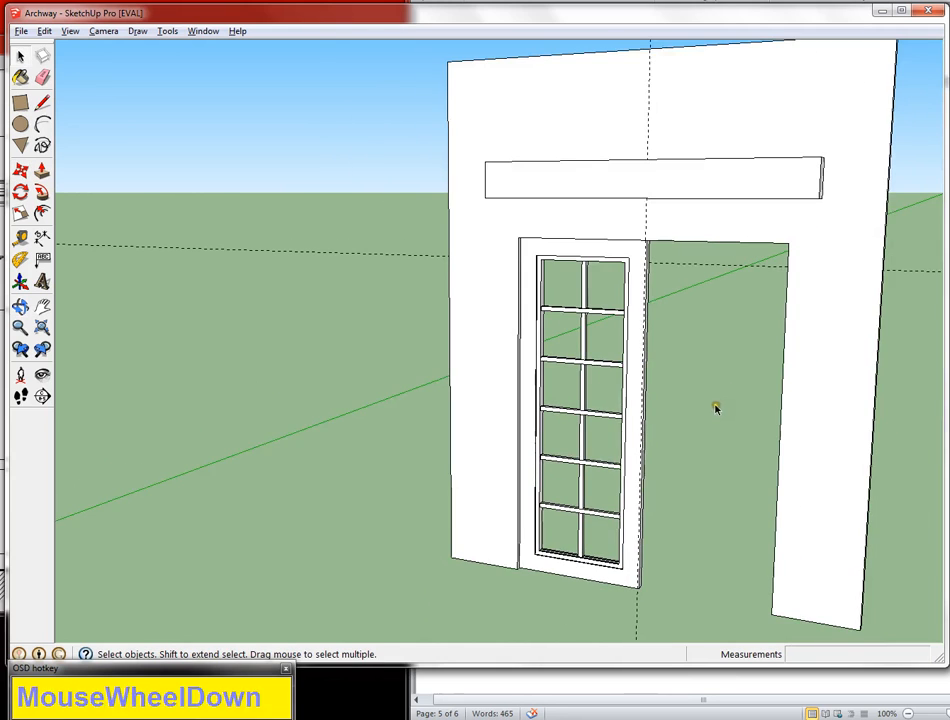
pyautogui.keyDown('shift'); pyautogui.moveTo(717, 405); pyautogui.dragTo(598, 376, button='middle'); pyautogui.keyUp('shift')
pyautogui.moveTo(615, 609); pyautogui.dragTo(474, 251)
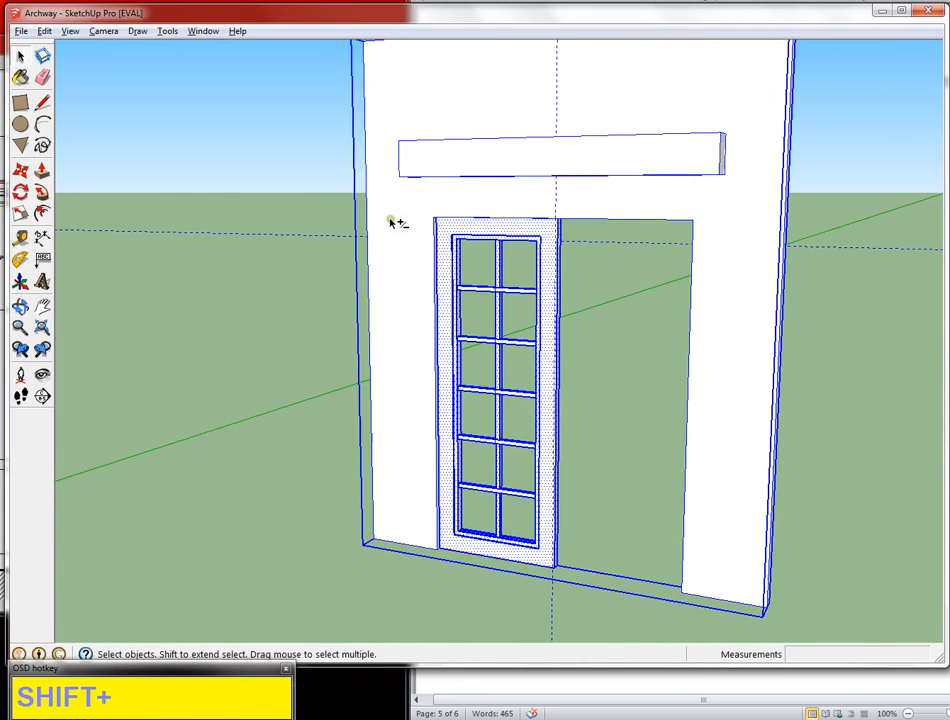
pyautogui.keyDown('shift'); pyautogui.click(400, 248); pyautogui.keyUp('shift')
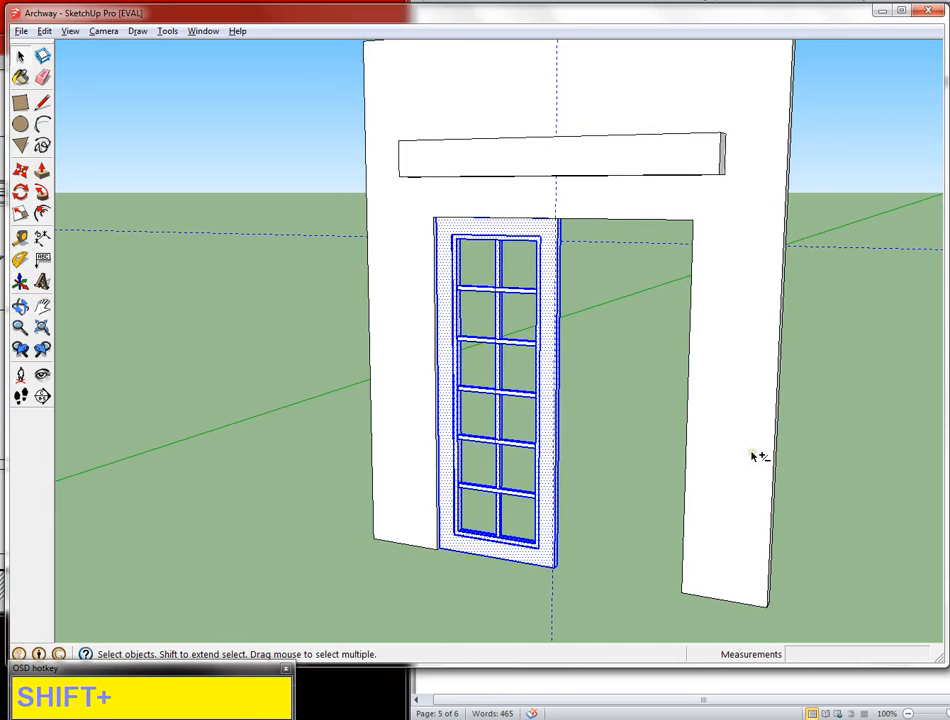
pyautogui.rightClick(487, 231)
pyautogui.click(566, 354)
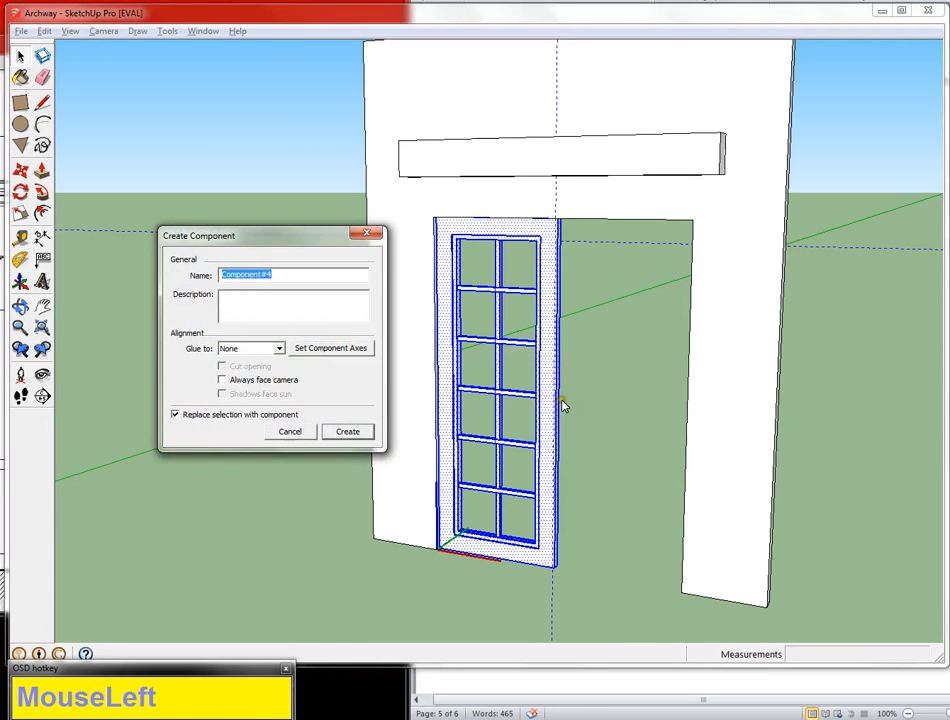
pyautogui.click(346, 432)
pyautogui.click(300, 293)
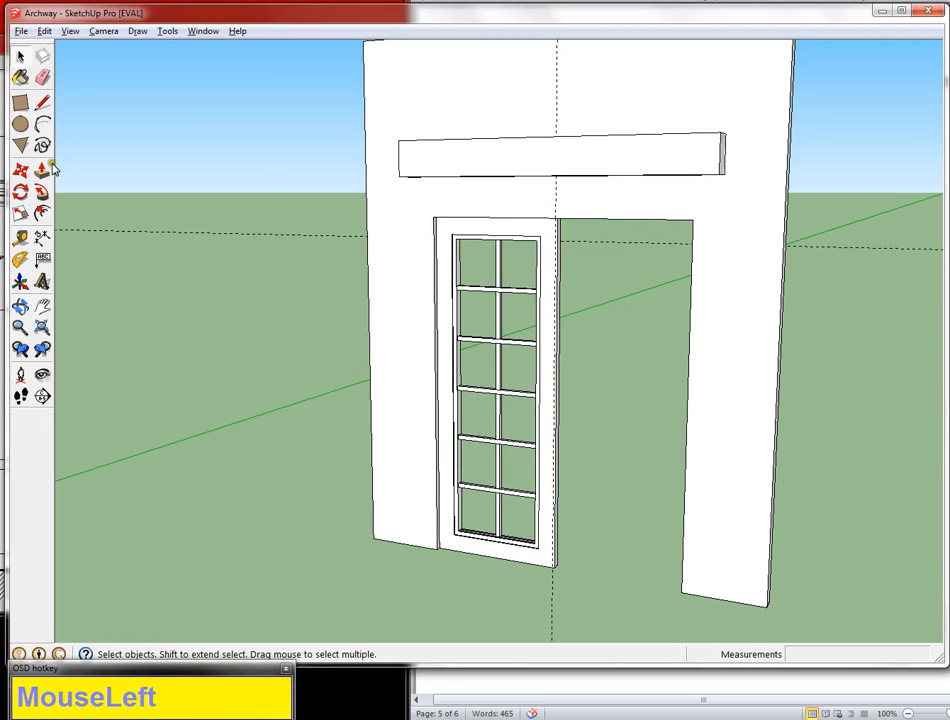
pyautogui.click(20, 173)
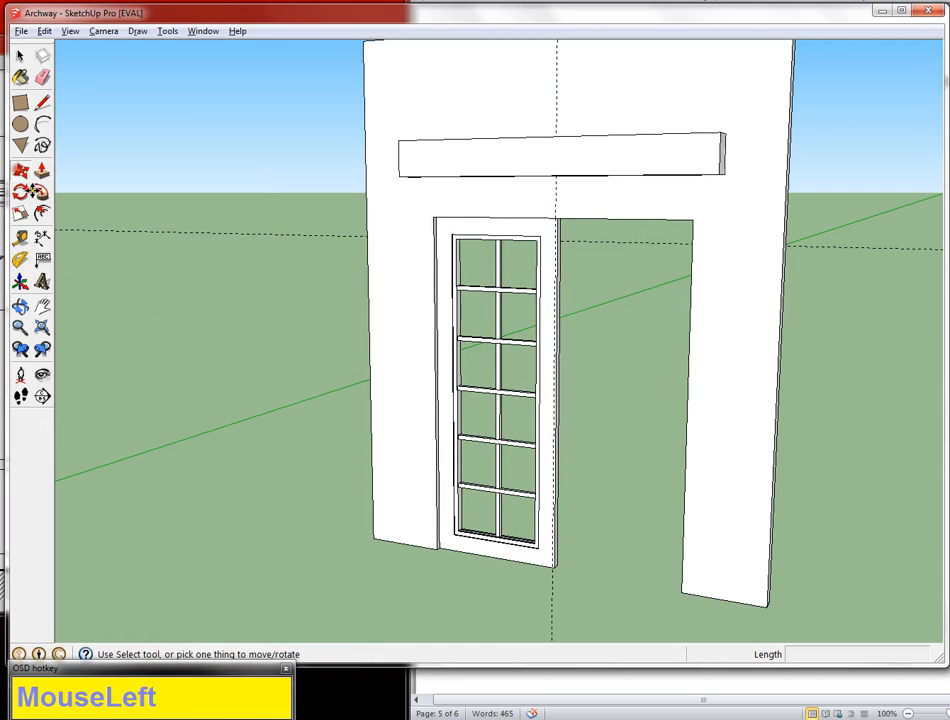
pyautogui.click(438, 549)
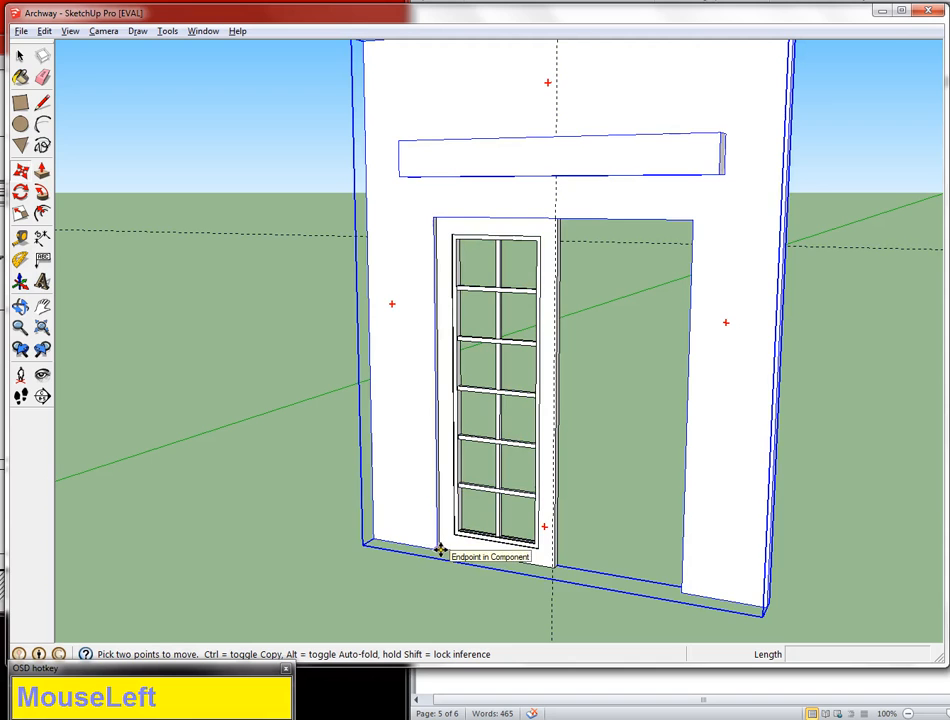
pyautogui.click(462, 558)
pyautogui.hotkey('ctrl', 'z')
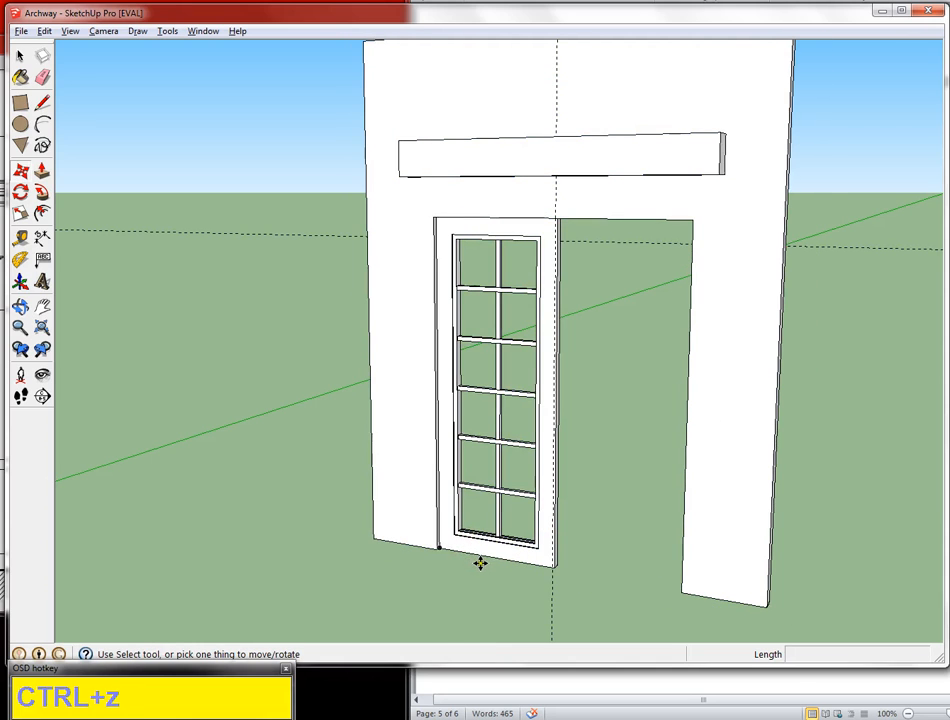
# Open the door component for editing at mid-height of the stile beside the empty half of the doorway
pyautogui.press('space')
pyautogui.click(545, 448)
pyautogui.scroll(3, 533, 372)
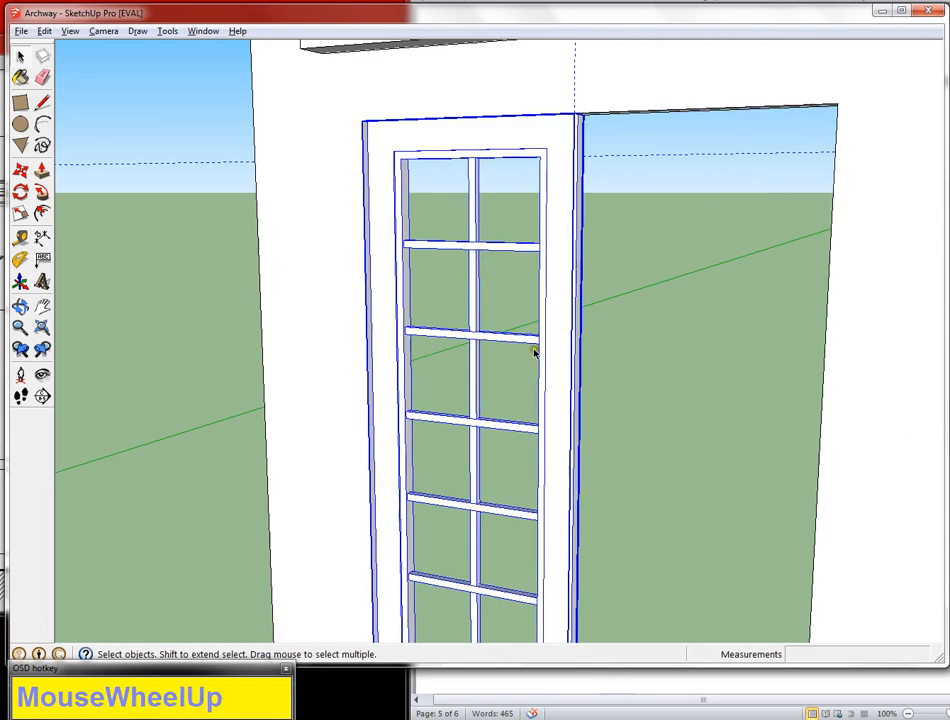
pyautogui.doubleClick(559, 398)
pyautogui.keyDown('shift'); pyautogui.moveTo(561, 497); pyautogui.dragTo(560, 381, button='middle'); pyautogui.keyUp('shift')
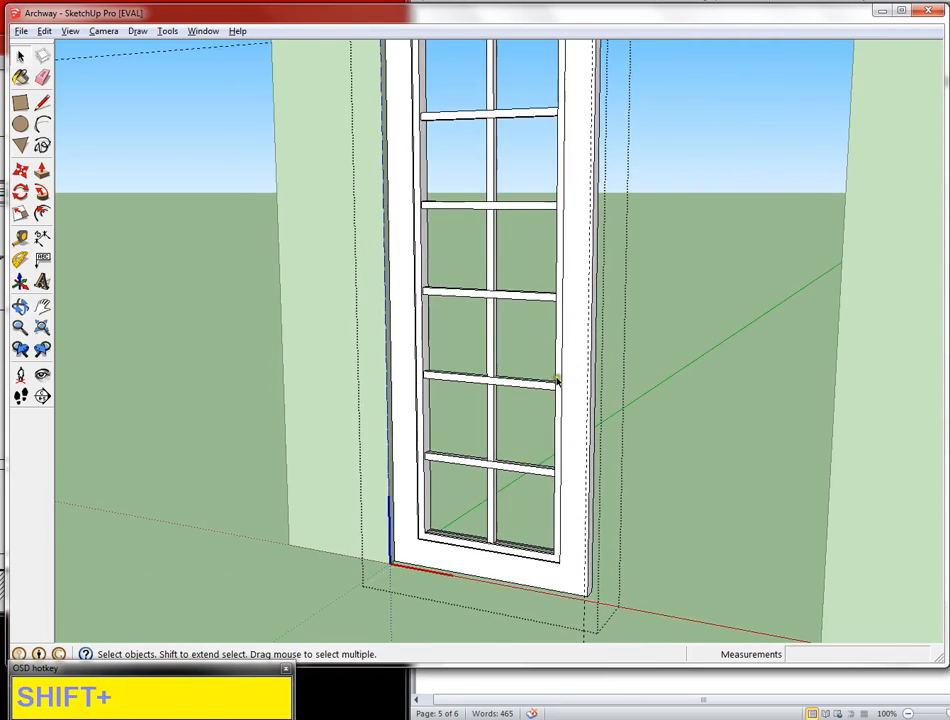
pyautogui.scroll(3, 558, 381)
pyautogui.keyDown('shift'); pyautogui.moveTo(587, 281); pyautogui.dragTo(583, 436, button='middle'); pyautogui.keyUp('shift')
pyautogui.scroll(2, 585, 437)
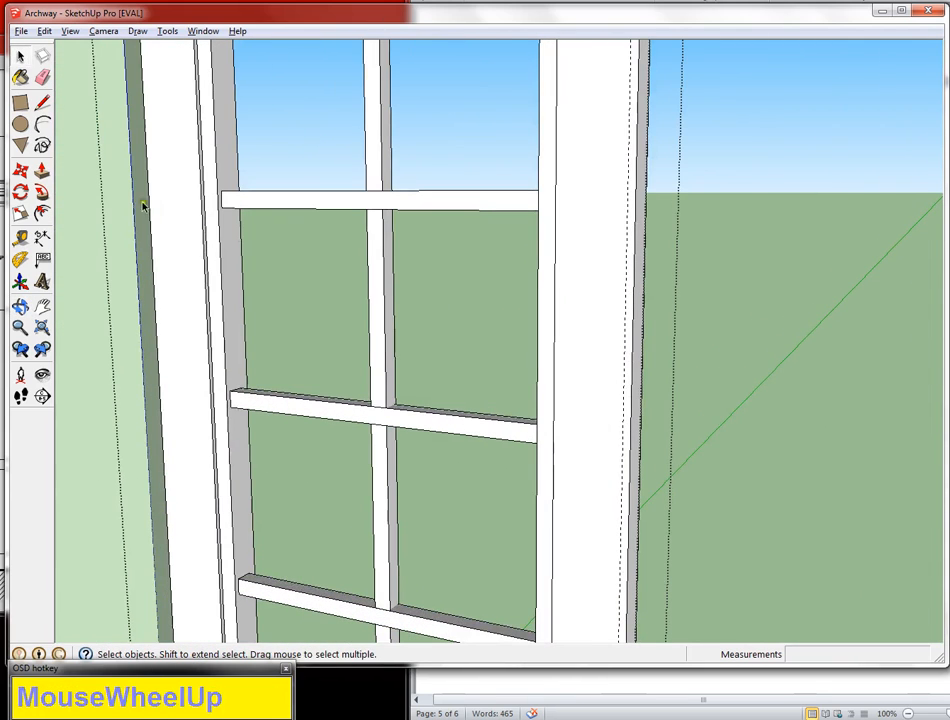
pyautogui.click(20, 124)
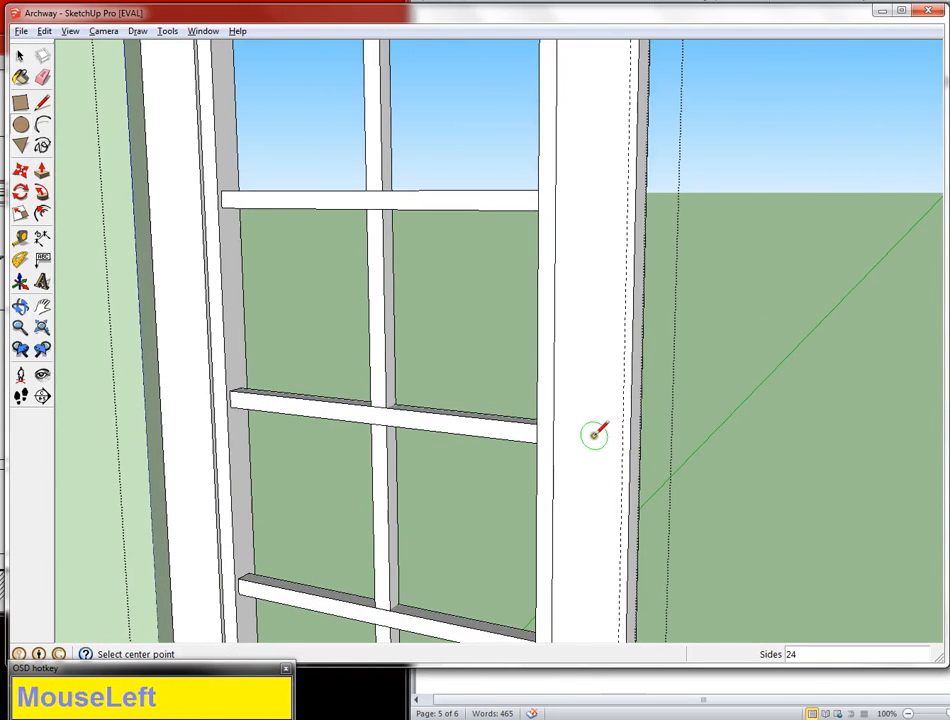
pyautogui.moveTo(594, 434)
pyautogui.mouseDown()
pyautogui.moveTo(606, 425)
pyautogui.moveTo(640, 479)
pyautogui.moveTo(611, 422)
pyautogui.moveTo(597, 449)
pyautogui.mouseUp()
pyautogui.press('p')
pyautogui.hotkey('ctrl', 'z')
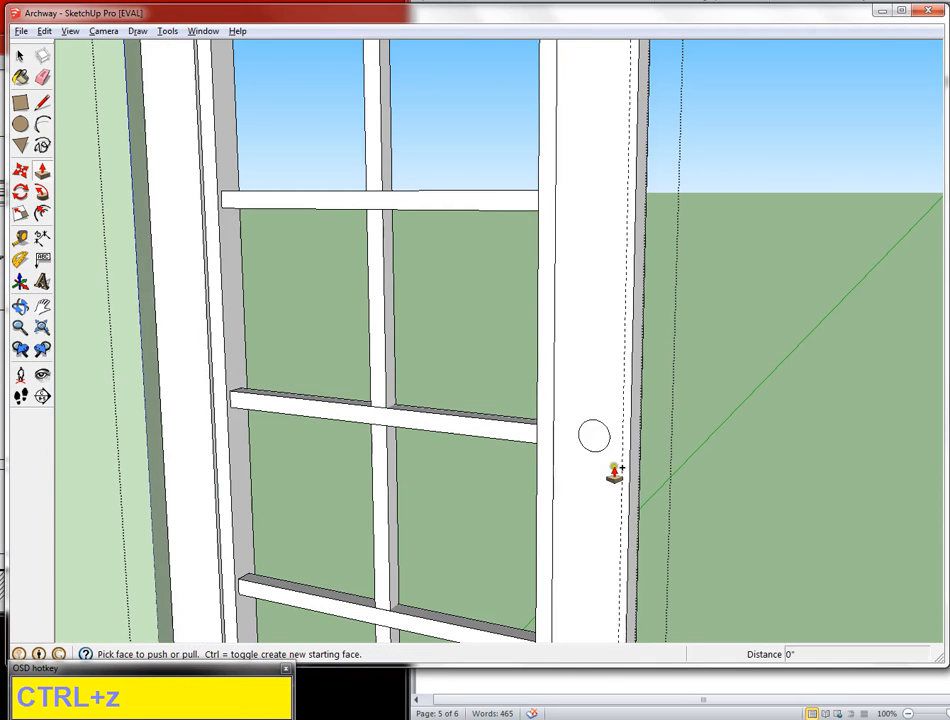
pyautogui.hotkey('ctrl', 'z')
# Draw an upright rectangle about 8" by 1 3/16" on the door's inner stile and extrude it 3" outward
pyautogui.click(20, 102)
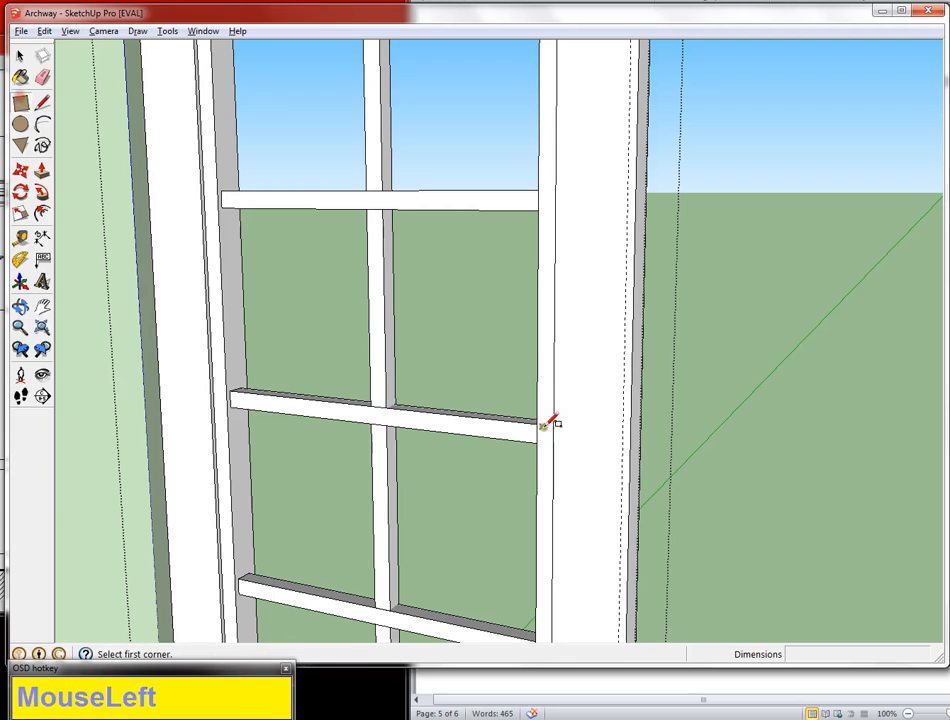
pyautogui.click(575, 381)
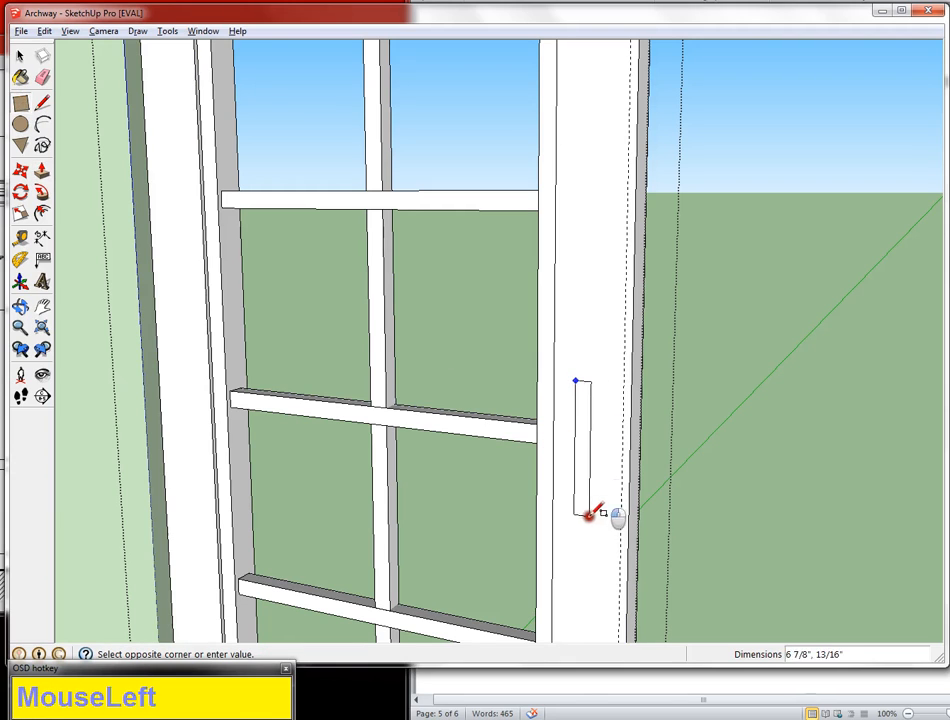
pyautogui.click(597, 537)
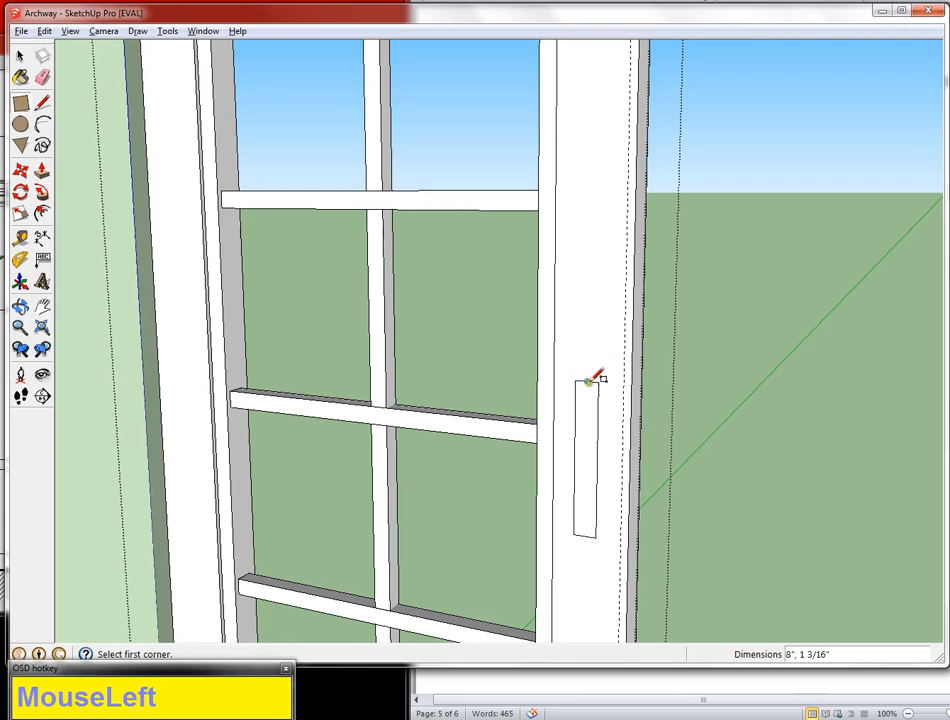
pyautogui.press('p')
pyautogui.moveTo(589, 484)
pyautogui.mouseDown()
pyautogui.moveTo(564, 500)
pyautogui.moveTo(596, 509)
pyautogui.mouseUp()
# Draw two nested arcs on the block's side face, bulging outward from the door about 2 3/16" and 1 1/4"
pyautogui.moveTo(596, 509); pyautogui.dragTo(475, 418, button='middle')
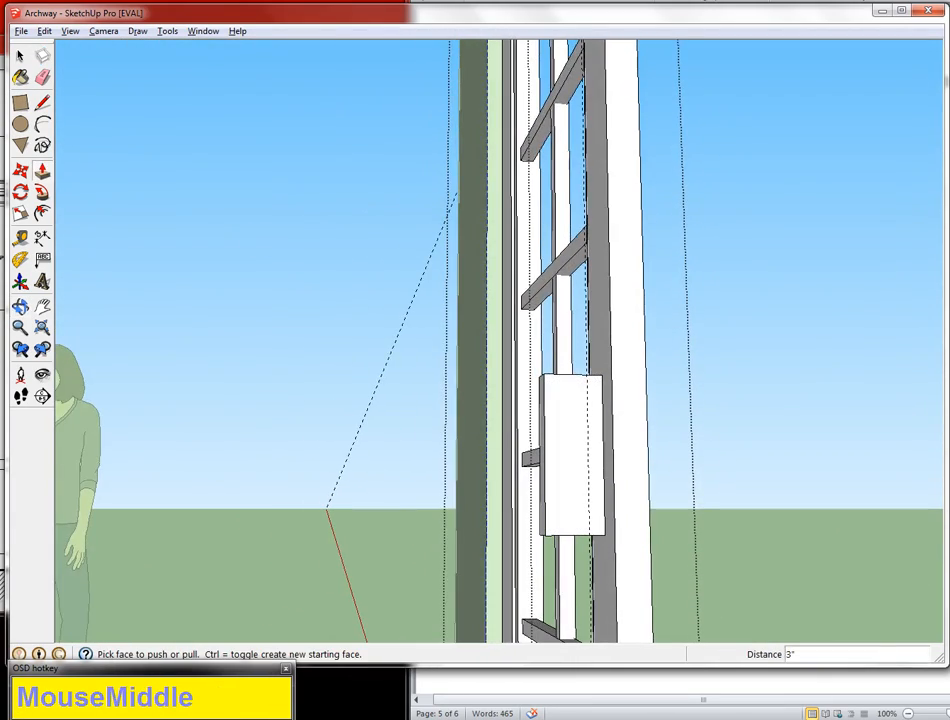
pyautogui.click(42, 124)
pyautogui.moveTo(601, 376); pyautogui.dragTo(604, 533)
pyautogui.click(562, 479)
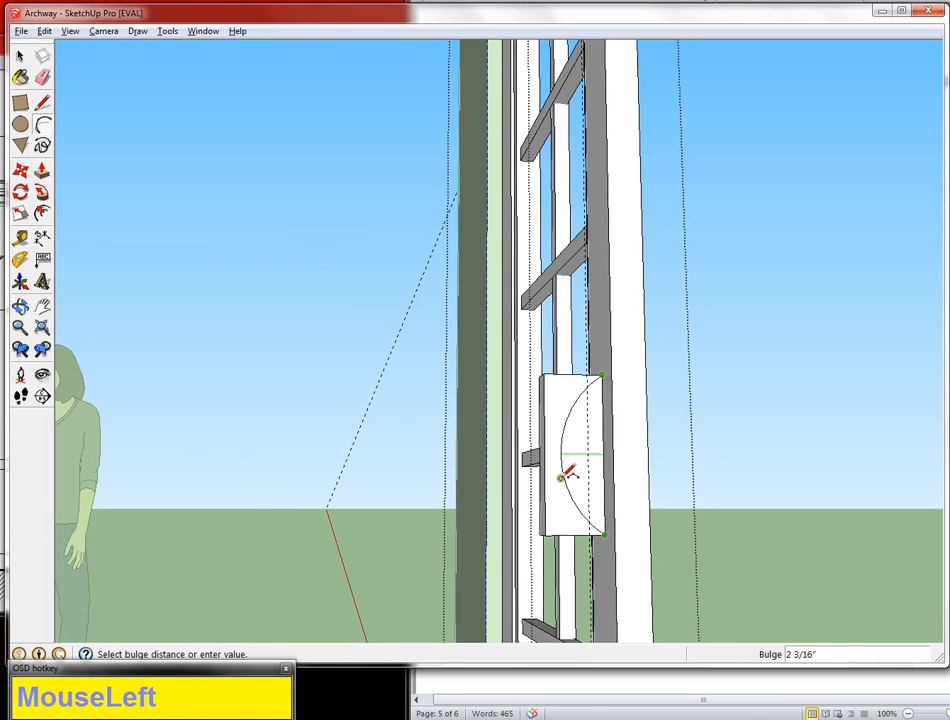
pyautogui.moveTo(602, 398); pyautogui.dragTo(579, 461)
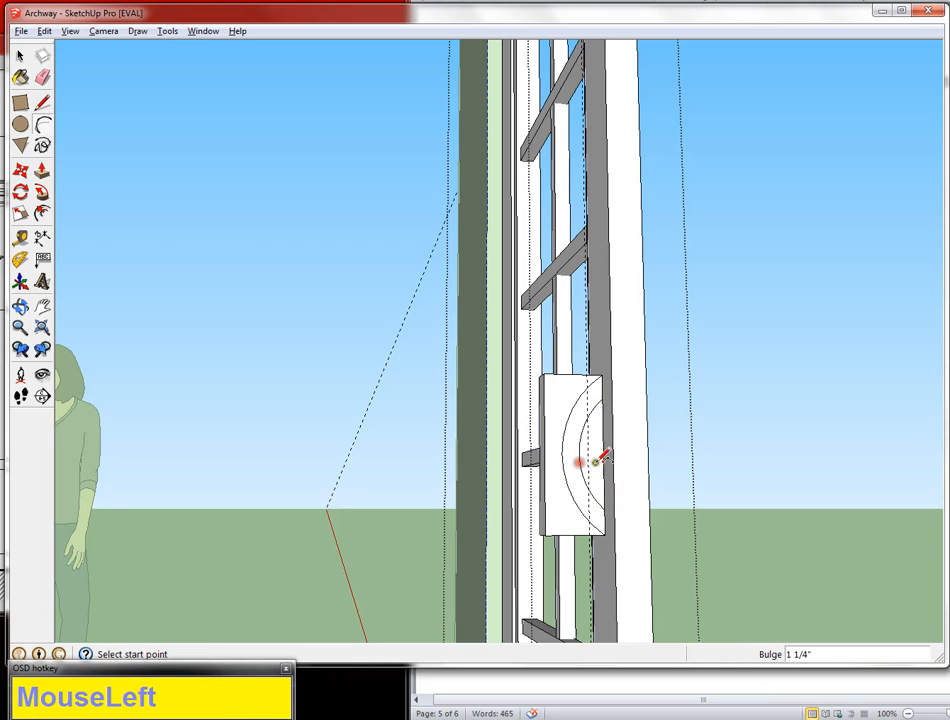
# Push away the block's areas outside the outer arc and inside the inner arc by 1 3/16" to leave a curved handle, and close the component
pyautogui.press('p')
pyautogui.moveTo(565, 418); pyautogui.dragTo(556, 412)
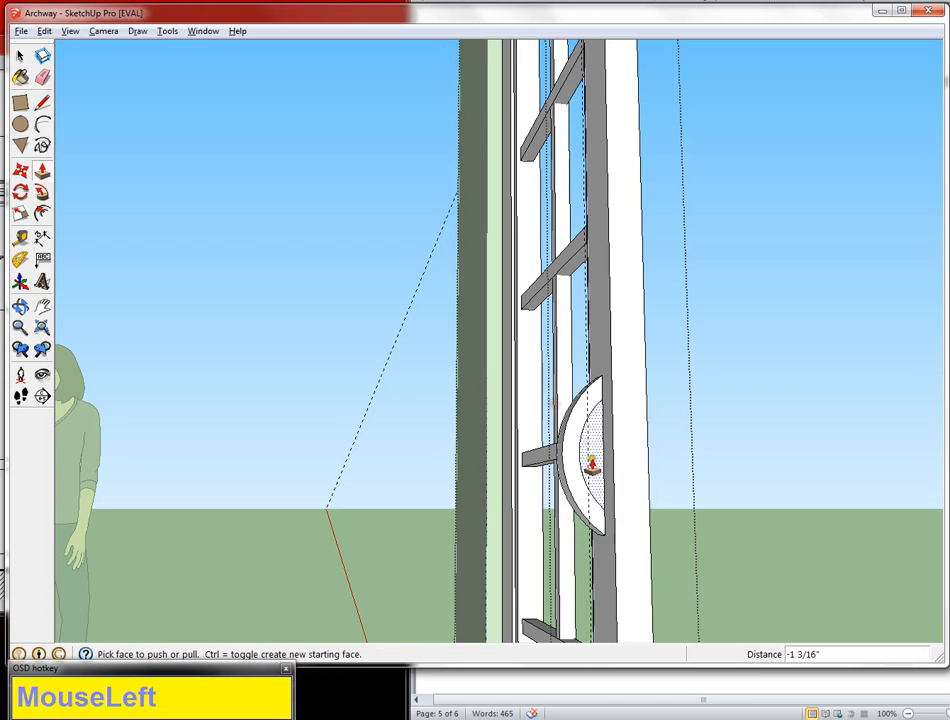
pyautogui.moveTo(594, 456); pyautogui.dragTo(588, 454)
pyautogui.moveTo(588, 454); pyautogui.dragTo(530, 258, button='middle')
pyautogui.scroll(-2, 622, 492)
pyautogui.scroll(-3, 622, 492)
pyautogui.scroll(3, 533, 378)
pyautogui.keyDown('shift'); pyautogui.scroll(-5, 529, 255); pyautogui.keyUp('shift')
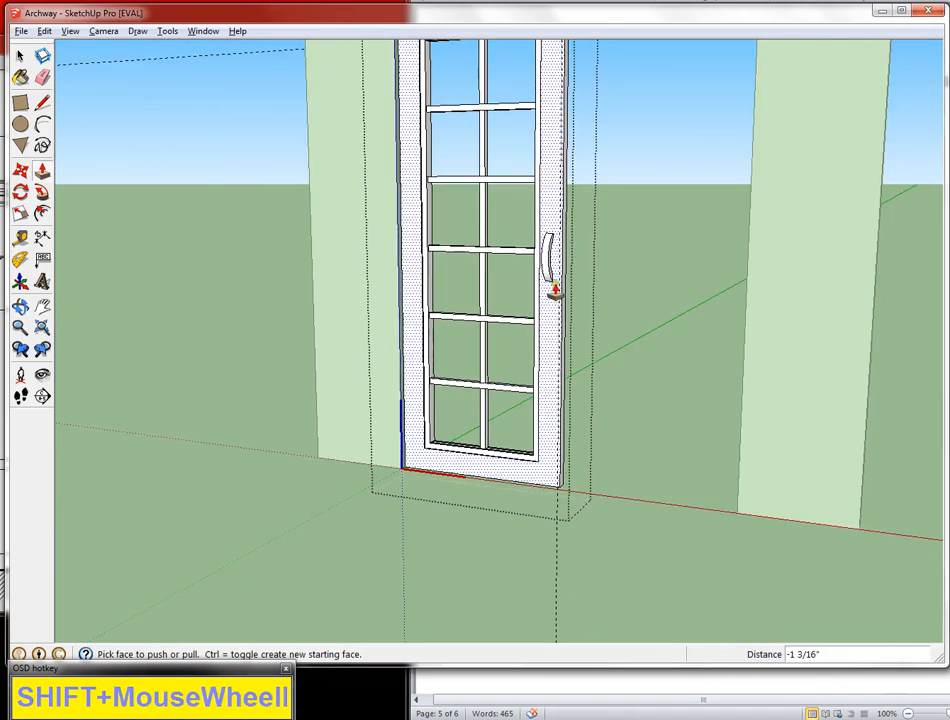
pyautogui.press('space')
pyautogui.click(557, 340)
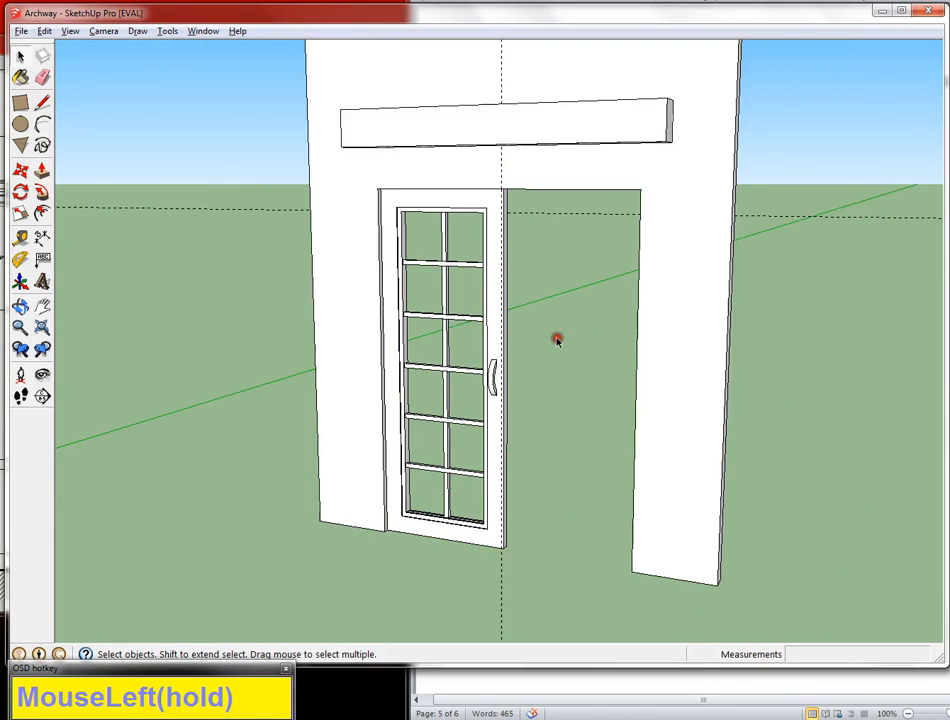
# Copy the door component from its lower outer corner to its lower inner corner, filling the other half of the doorway
pyautogui.click(503, 444)
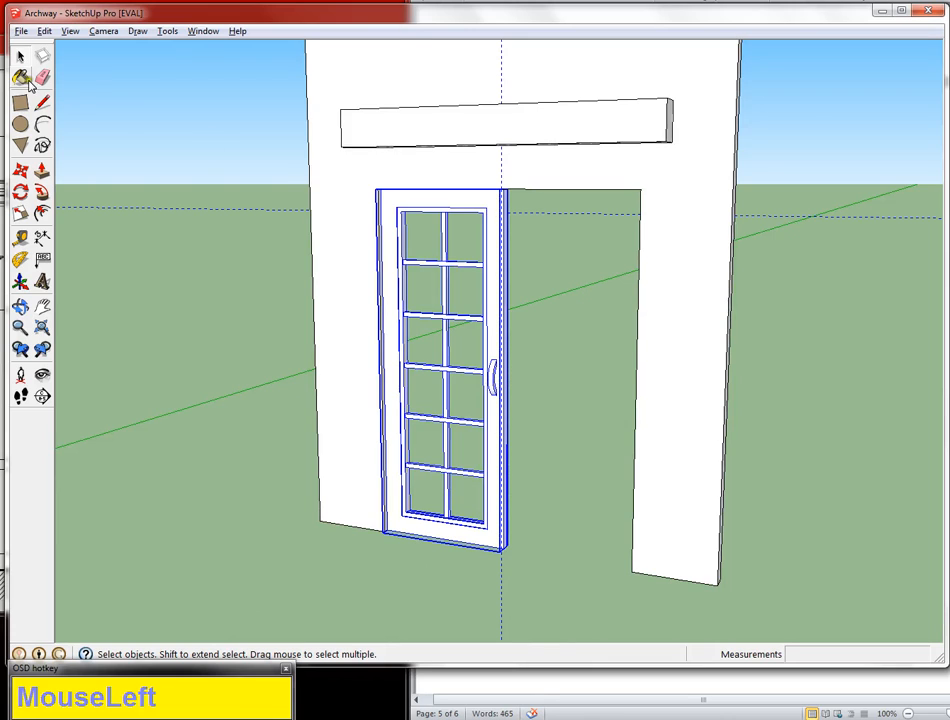
pyautogui.press('m')
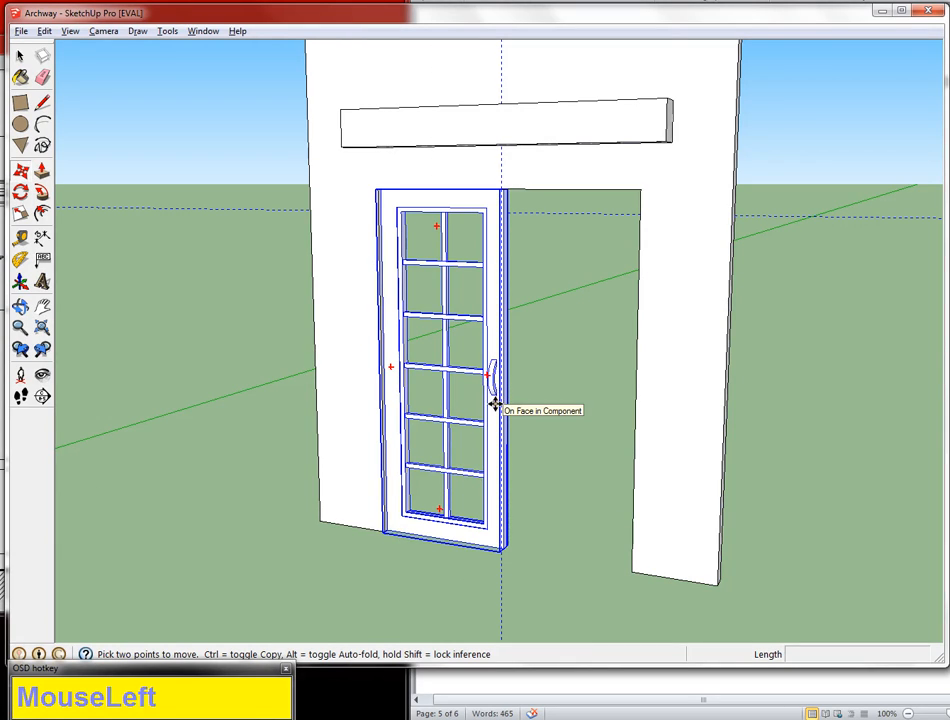
pyautogui.click(386, 530)
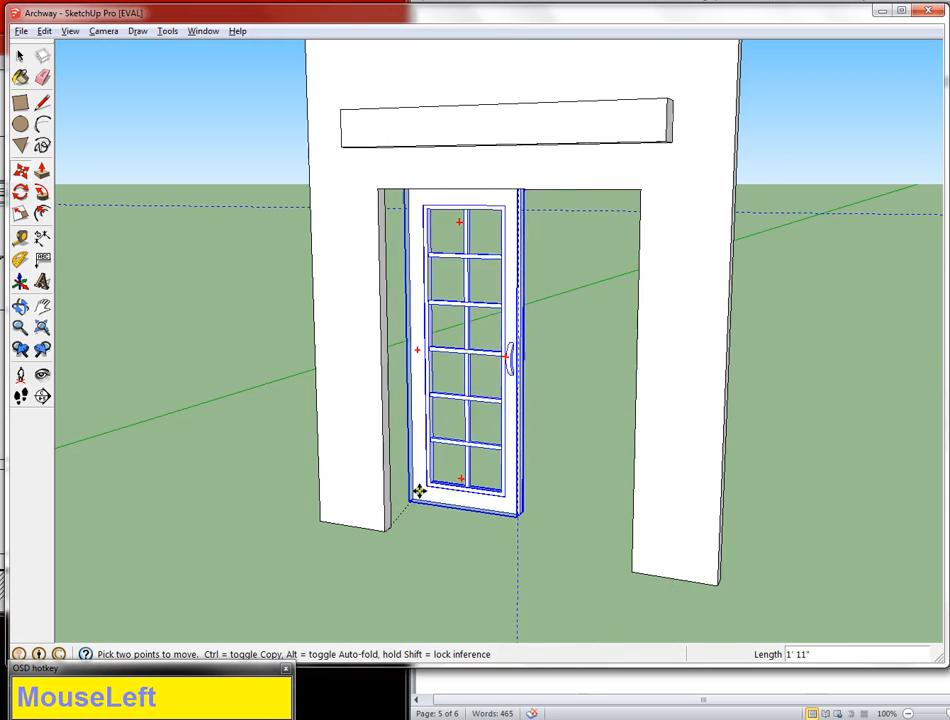
pyautogui.press('ctrl')
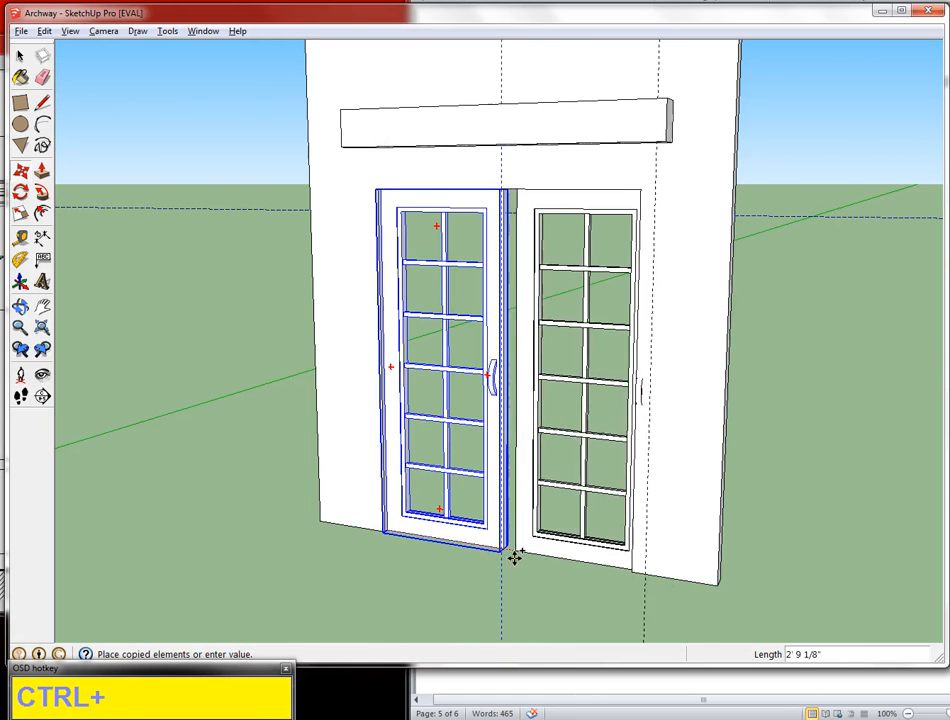
pyautogui.scroll(5, 505, 553)
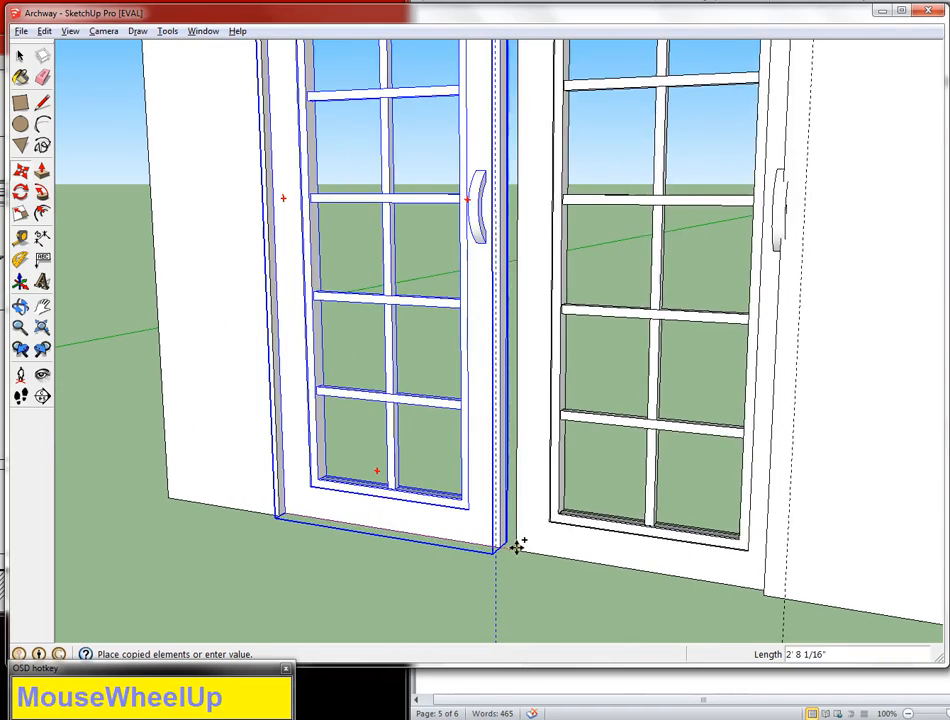
pyautogui.click(497, 549)
# Move the copied door about 6' 7 3/4" out of the doorway to the open ground in front of the wall
pyautogui.scroll(-3, 567, 437)
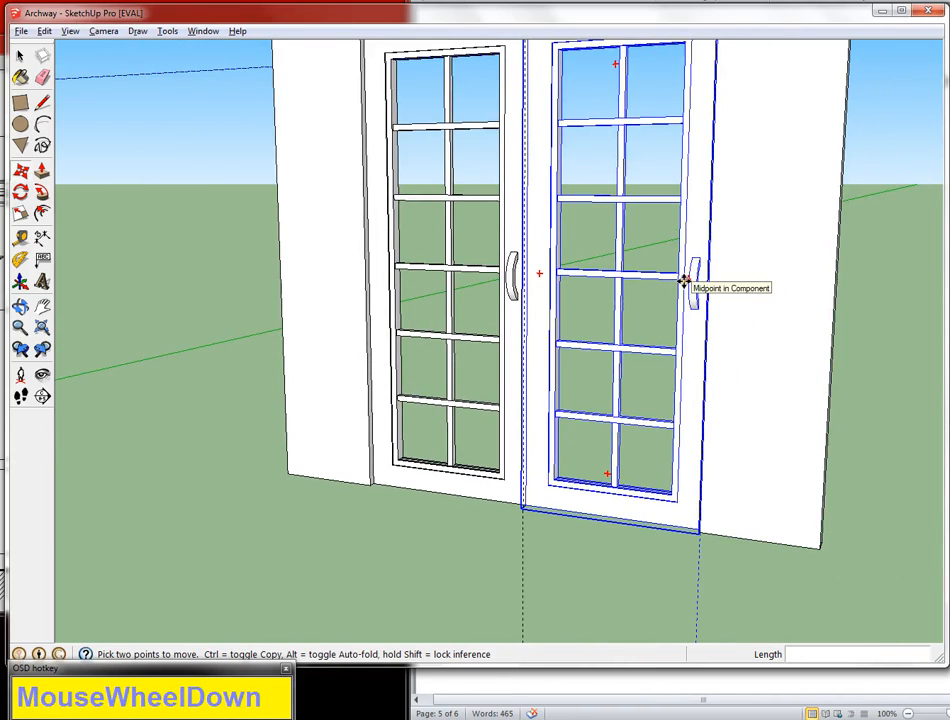
pyautogui.scroll(-3, 684, 281)
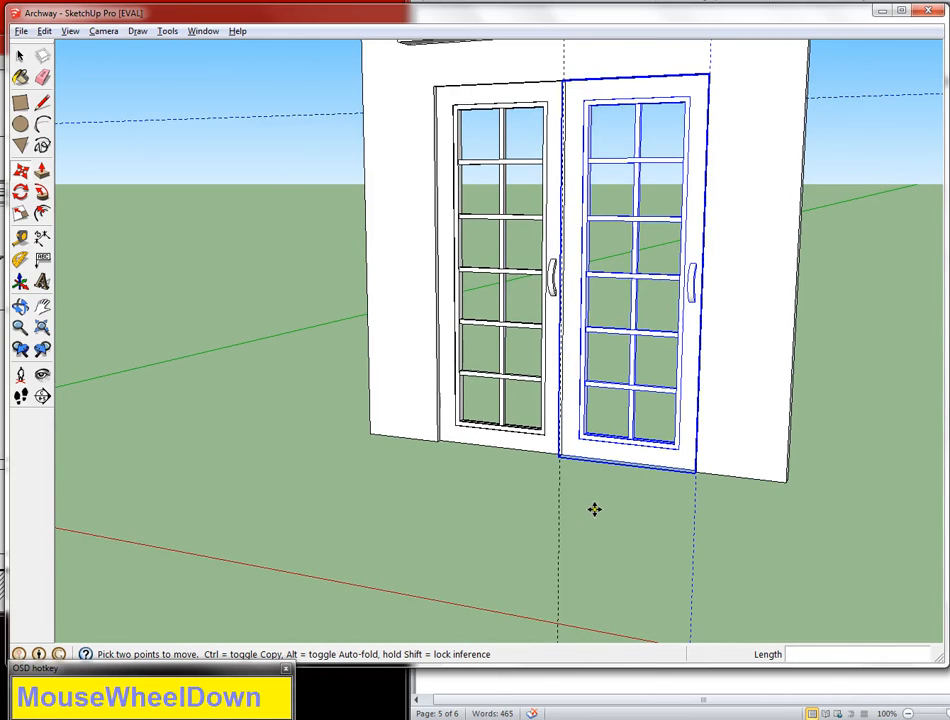
pyautogui.click(629, 461)
pyautogui.click(276, 546)
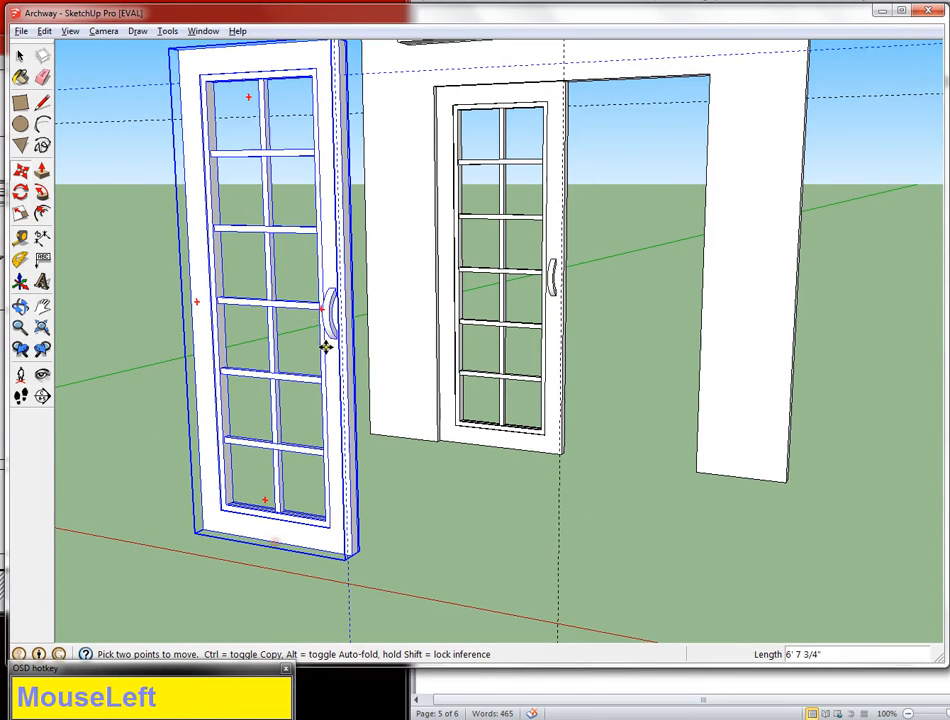
# Mirror the copied door along the red axis with a scale factor of -1.00 so its handle faces the other side
pyautogui.click(22, 216)
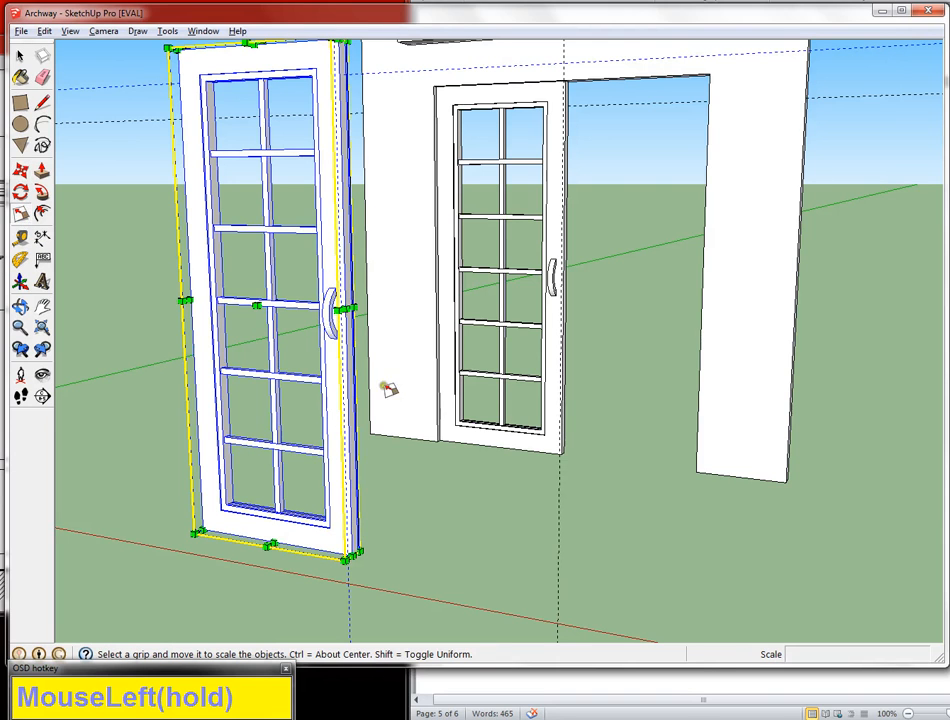
pyautogui.moveTo(389, 389); pyautogui.dragTo(92, 346, button='middle')
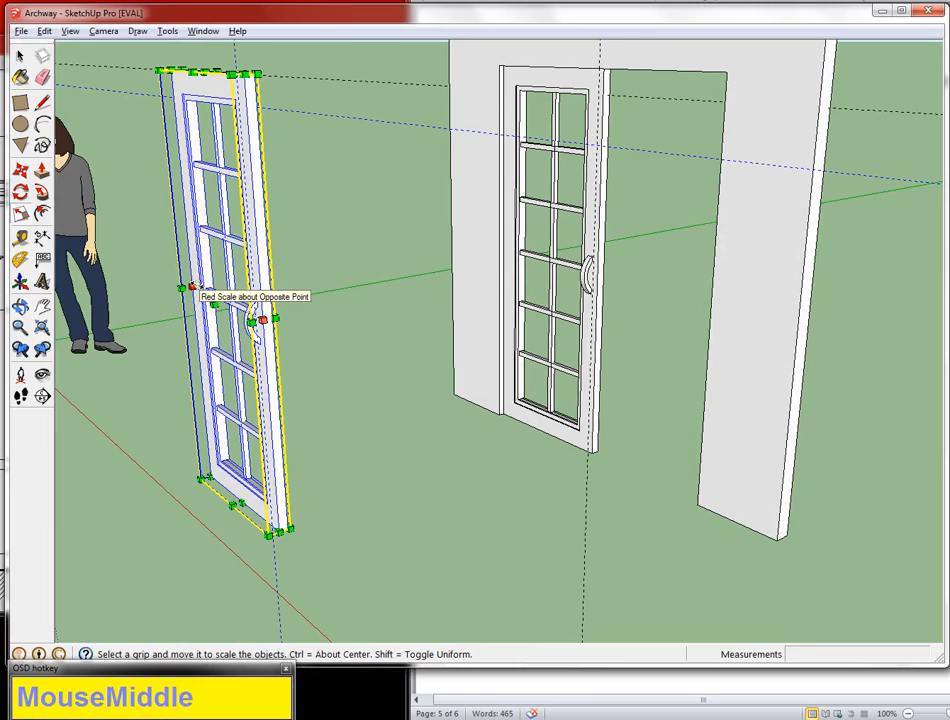
pyautogui.moveTo(194, 288); pyautogui.dragTo(219, 300)
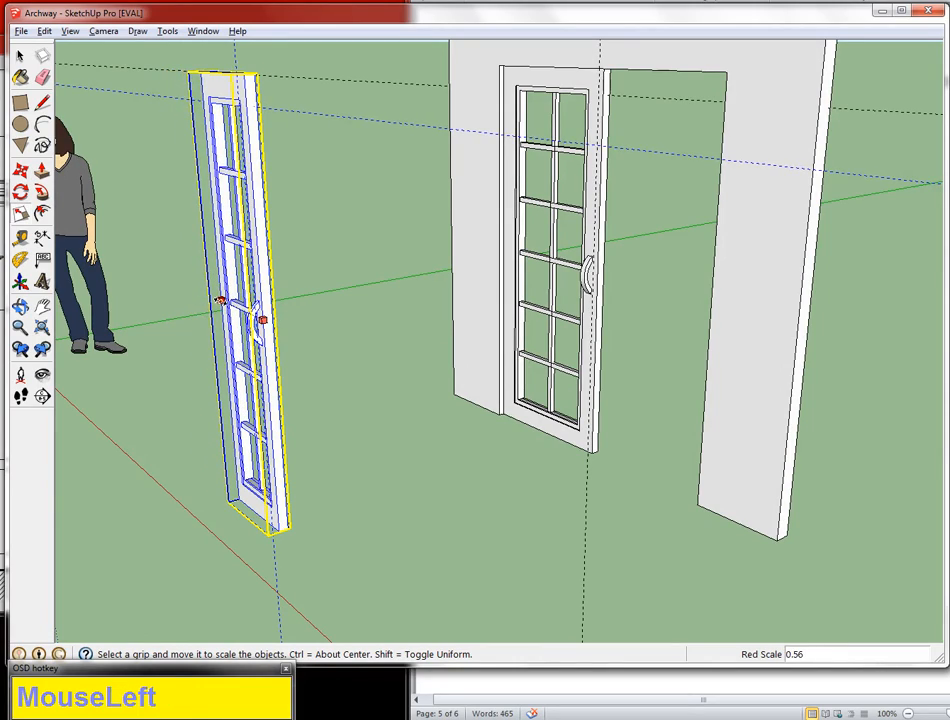
pyautogui.moveTo(219, 300); pyautogui.dragTo(430, 305, button='middle')
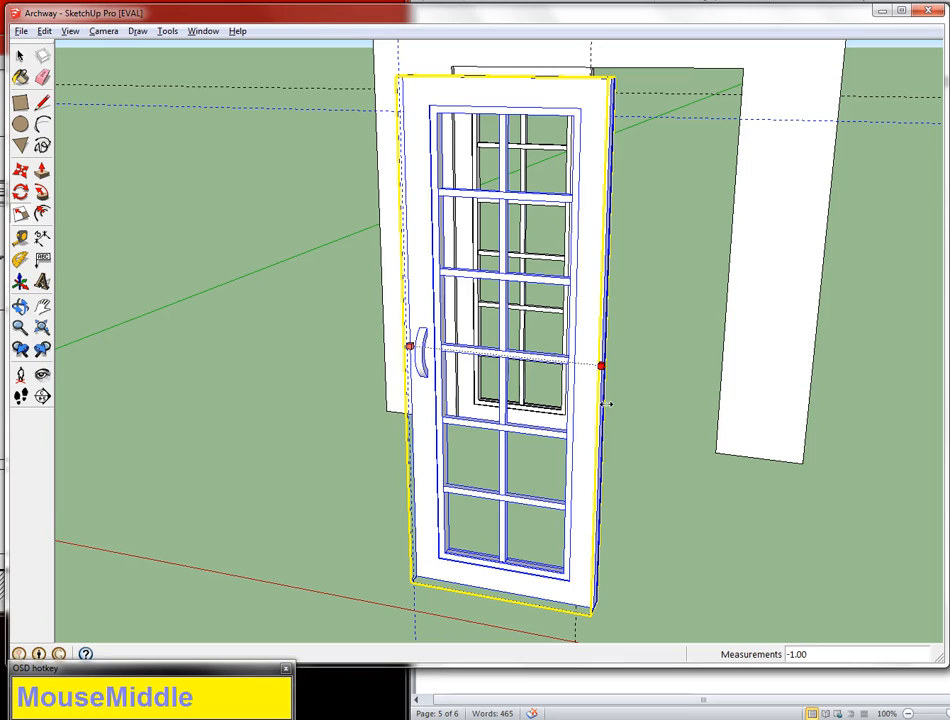
pyautogui.click(606, 403)
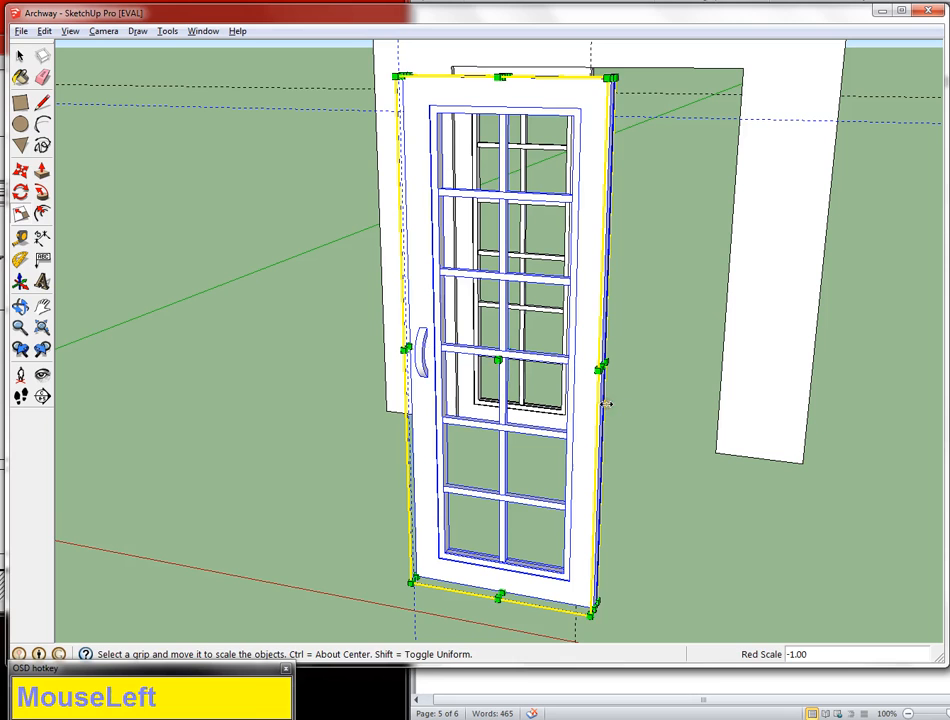
# Move the mirrored door by its lower inner corner to the first door's lower inner corner, closing the doorway
pyautogui.click(21, 171)
pyautogui.click(419, 577)
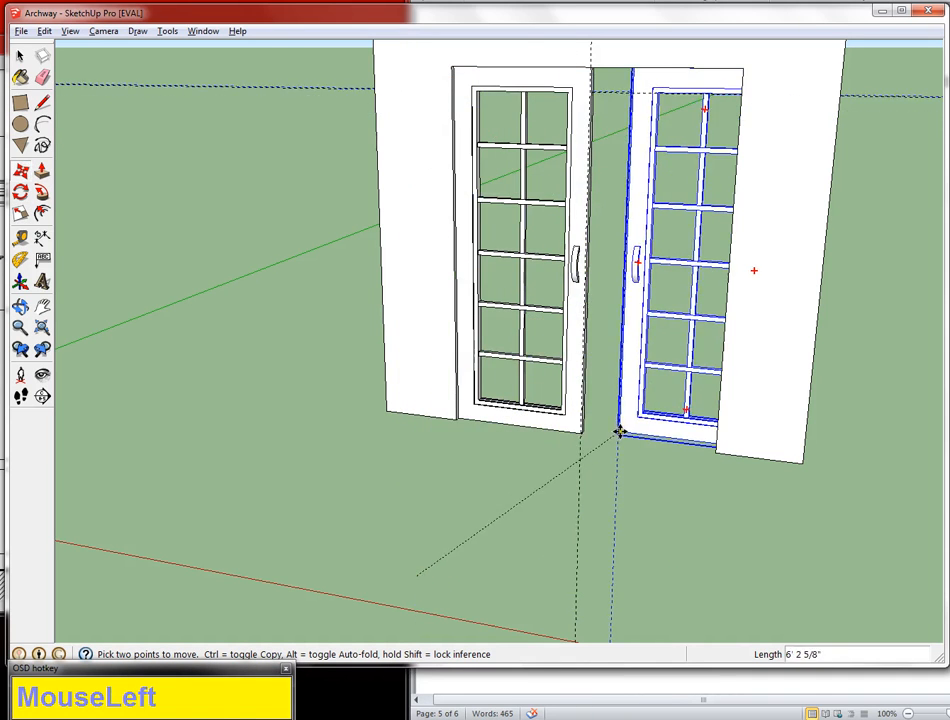
pyautogui.scroll(5, 600, 440)
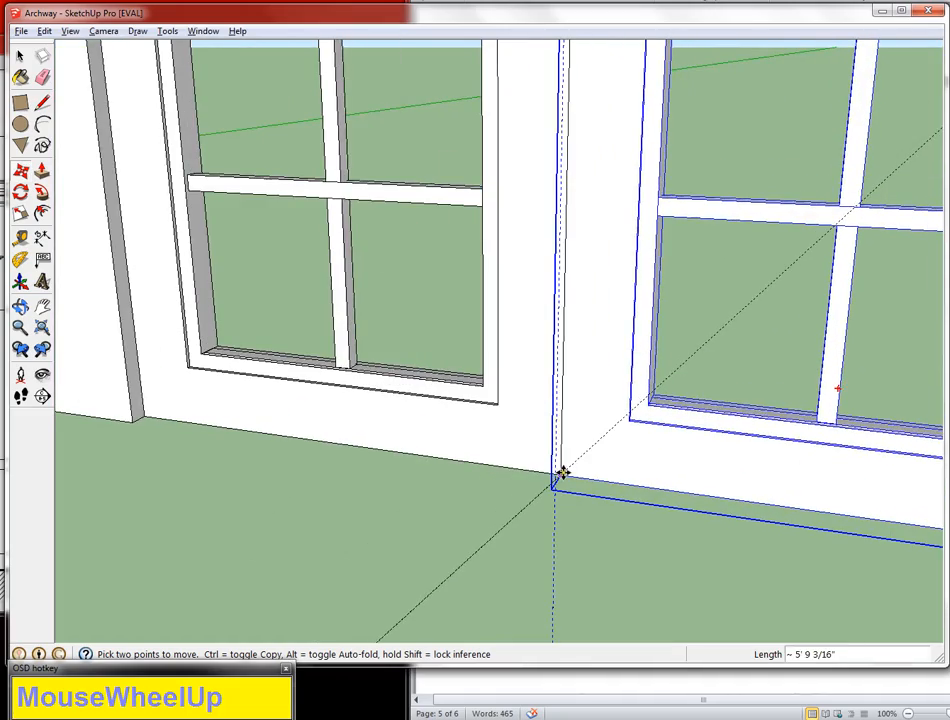
pyautogui.click(563, 472)
pyautogui.scroll(-2, 577, 390)
pyautogui.scroll(-3, 577, 389)
pyautogui.moveTo(596, 322); pyautogui.dragTo(615, 428, button='middle')
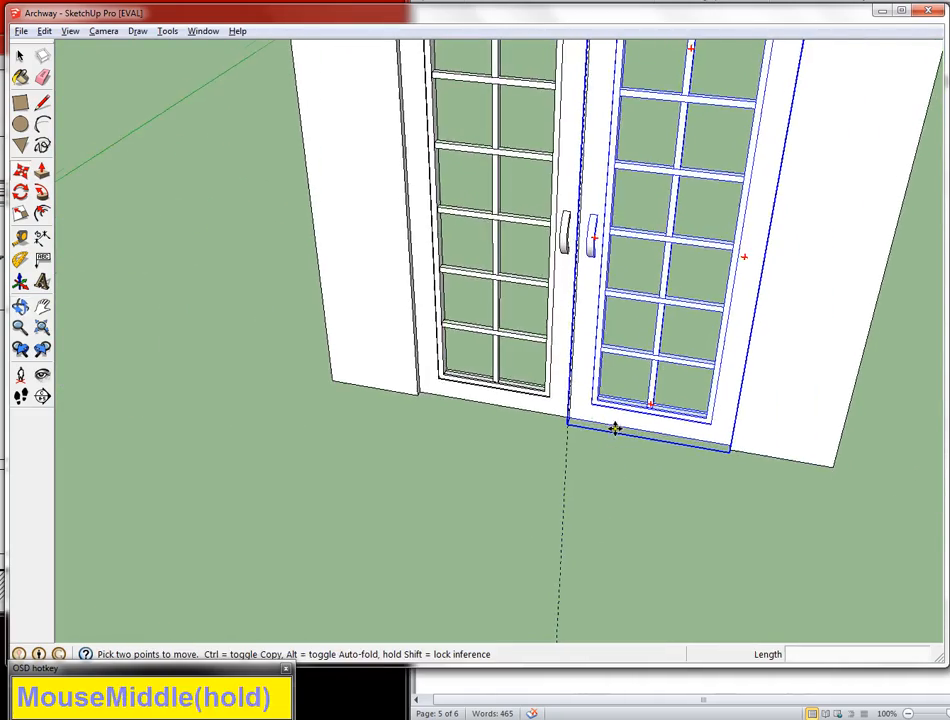
pyautogui.scroll(-2, 549, 373)
pyautogui.keyDown('shift'); pyautogui.moveTo(549, 373); pyautogui.dragTo(498, 422, button='middle'); pyautogui.keyUp('shift')
pyautogui.scroll(-3, 498, 422)
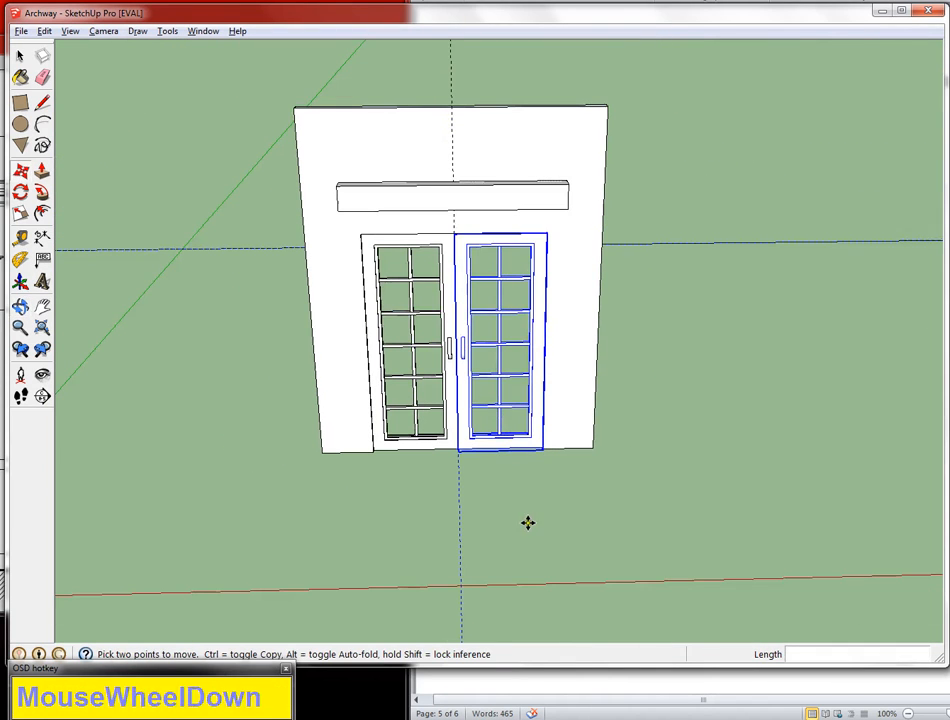
# Deselect the door and delete all construction guides from the model
pyautogui.press('space')
pyautogui.click(545, 497)
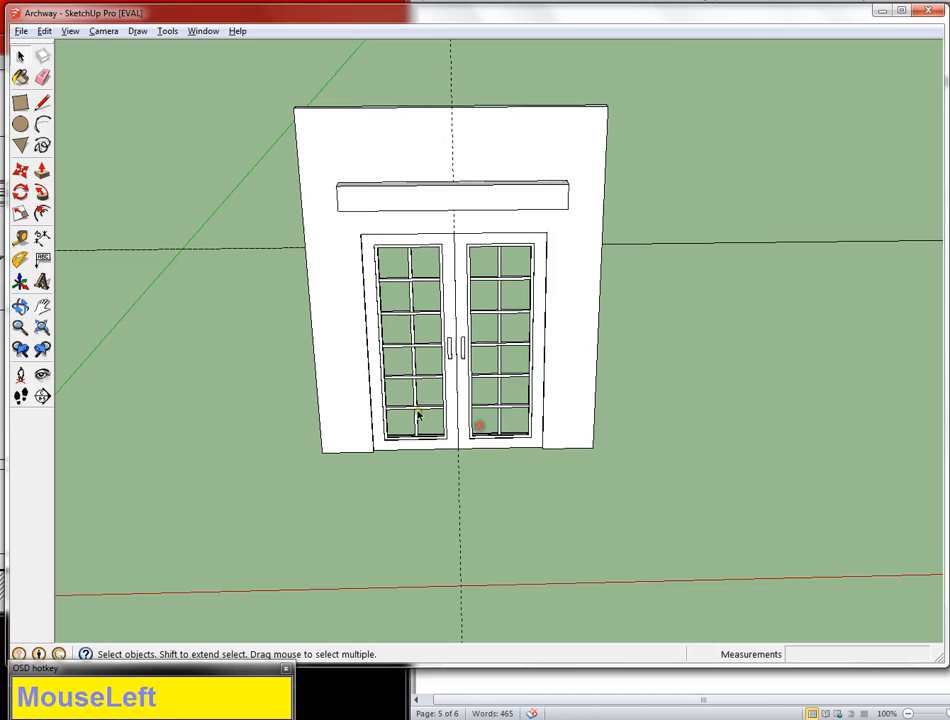
pyautogui.click(456, 413)
pyautogui.click(481, 411)
pyautogui.moveTo(44, 31); pyautogui.dragTo(80, 166)
pyautogui.moveTo(381, 406); pyautogui.dragTo(509, 354, button='middle')
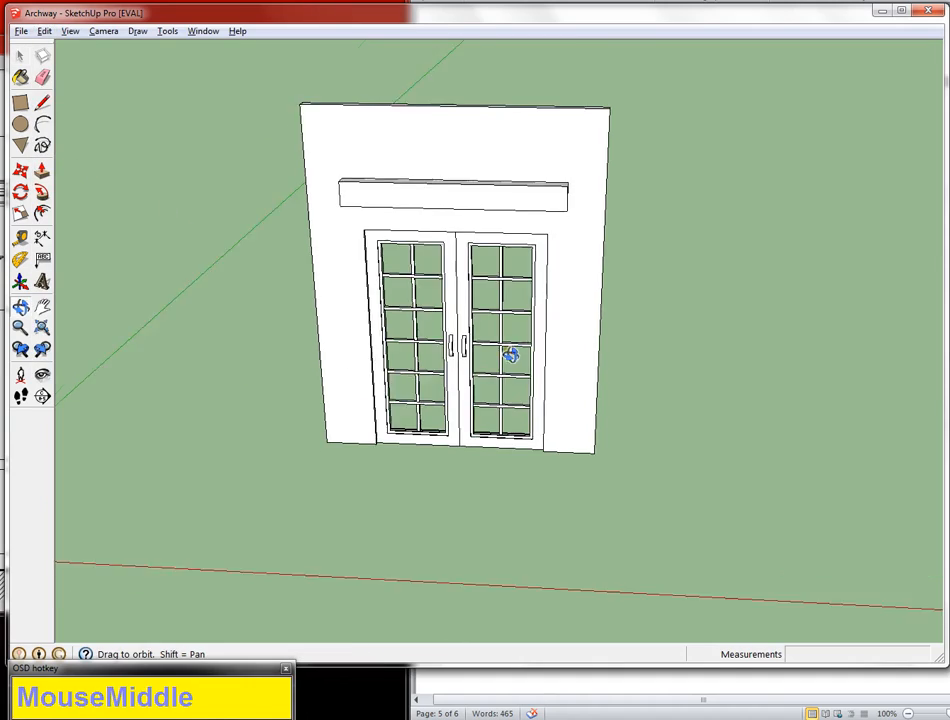
# Open the door component for editing and push the curved handle's side face in about 9/16" to make it thinner
pyautogui.scroll(8, 470, 345)
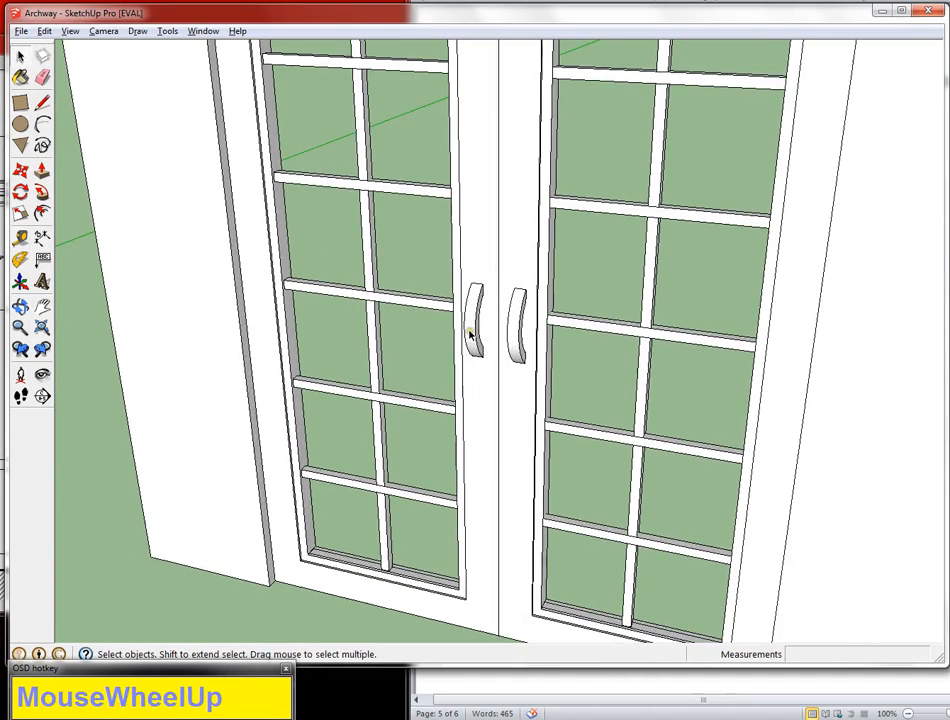
pyautogui.doubleClick(469, 335)
pyautogui.scroll(4, 478, 314)
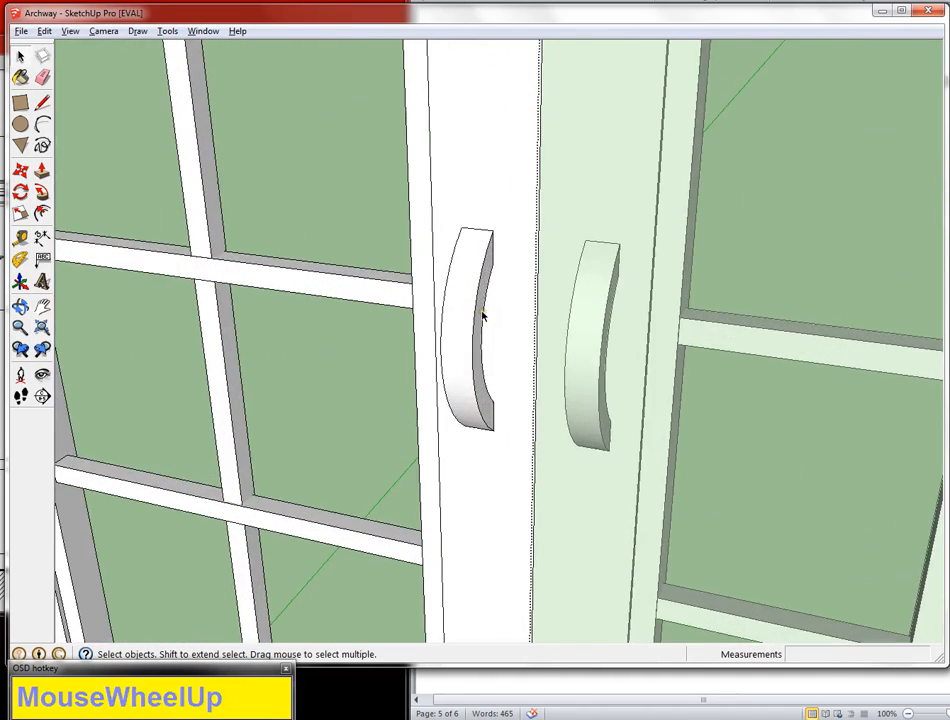
pyautogui.moveTo(455, 325); pyautogui.dragTo(491, 333, button='middle')
pyautogui.click(445, 333)
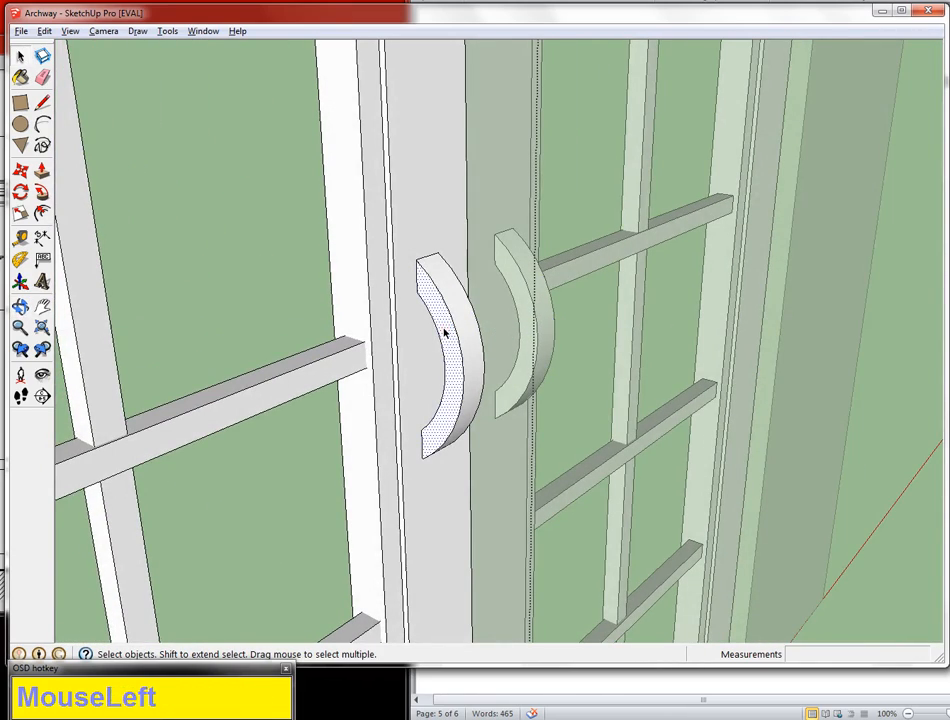
pyautogui.press('p')
pyautogui.moveTo(449, 337); pyautogui.dragTo(452, 396)
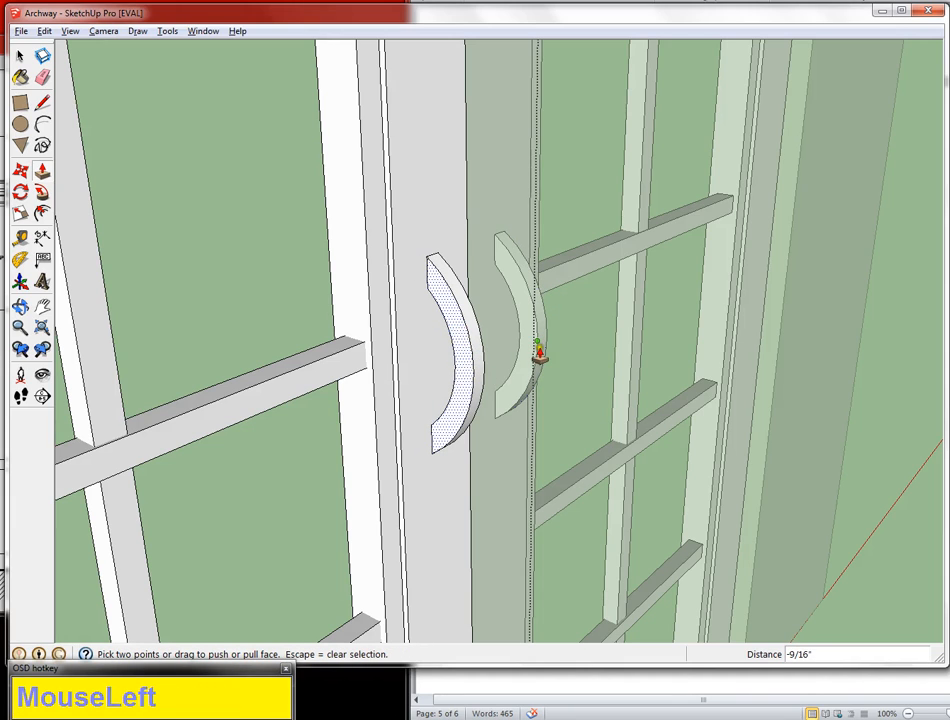
pyautogui.press('space')
# Delete the two stray lengthwise edges on the inner sill face at the bottom of the door's window opening
pyautogui.scroll(-5, 433, 424)
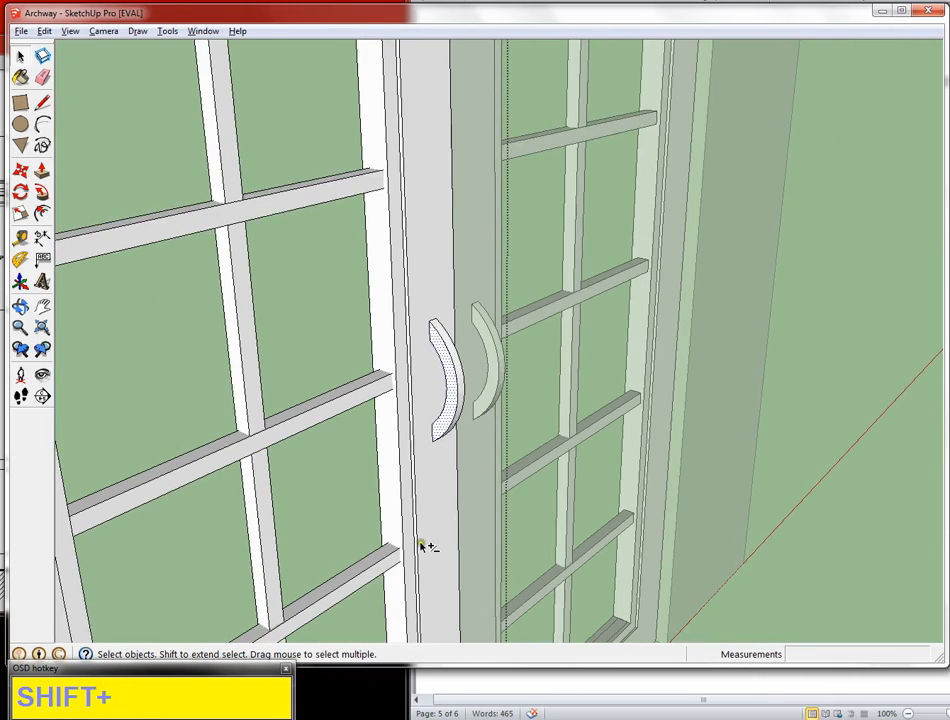
pyautogui.moveTo(422, 547)
pyautogui.keyDown('shift'); pyautogui.mouseDown(button='middle')
pyautogui.moveTo(430, 353)
pyautogui.moveTo(412, 477)
pyautogui.mouseUp(button='middle'); pyautogui.keyUp('shift')
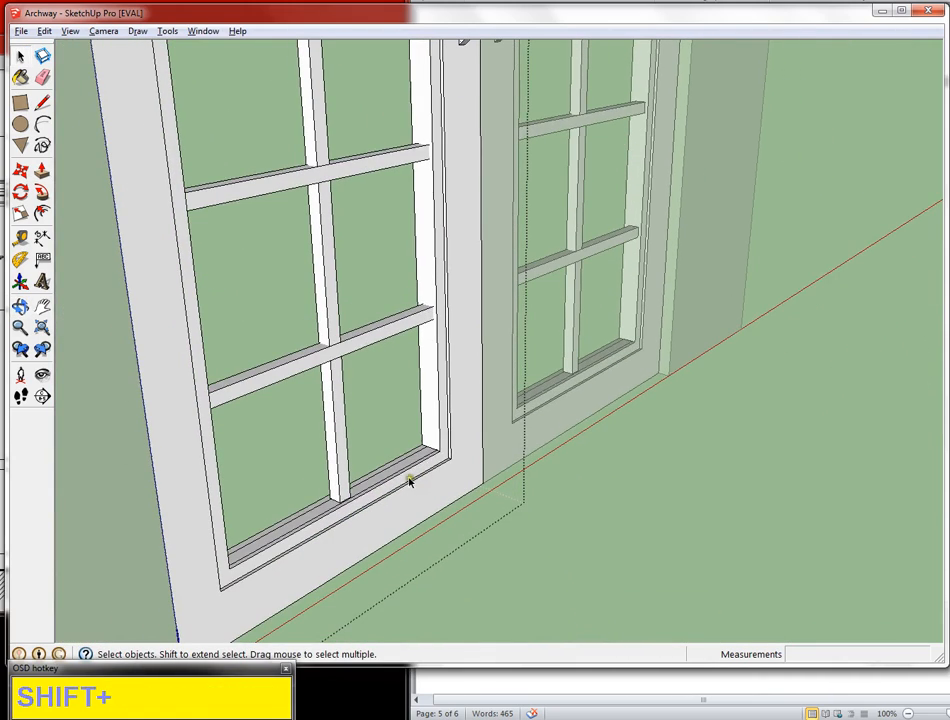
pyautogui.click(402, 465)
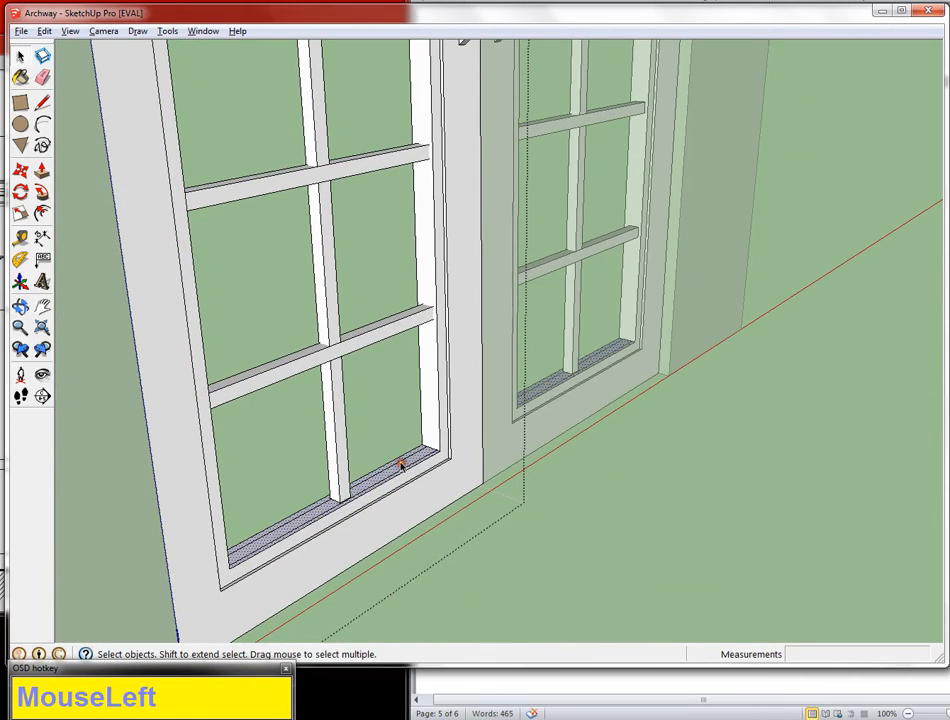
pyautogui.scroll(4, 402, 463)
pyautogui.click(377, 467)
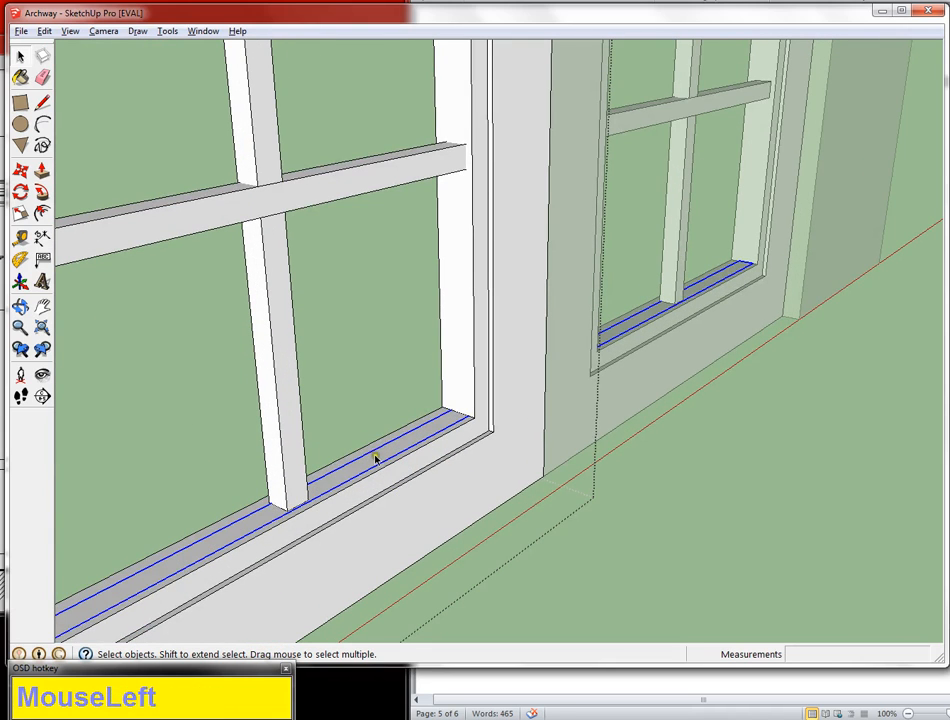
pyautogui.press('Delete')
# Delete the stray lengthwise edges on the inner face at the top of the door's window opening, and close the component
pyautogui.scroll(-3, 378, 457)
pyautogui.keyDown('shift'); pyautogui.moveTo(389, 337); pyautogui.dragTo(339, 311, button='middle'); pyautogui.keyUp('shift')
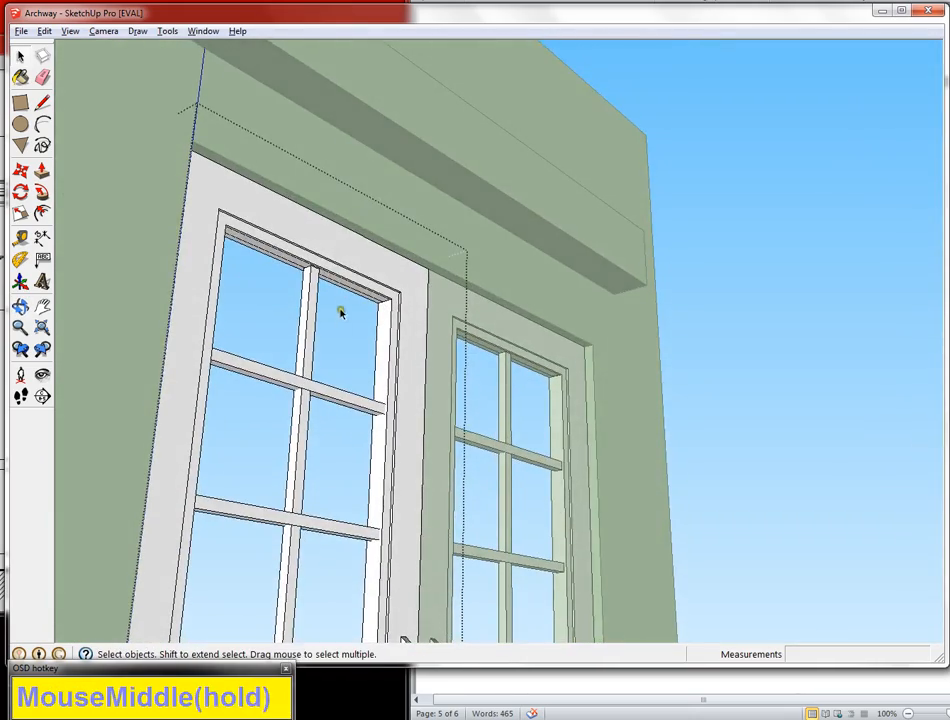
pyautogui.scroll(4, 341, 285)
pyautogui.scroll(-2, 341, 289)
pyautogui.click(342, 289)
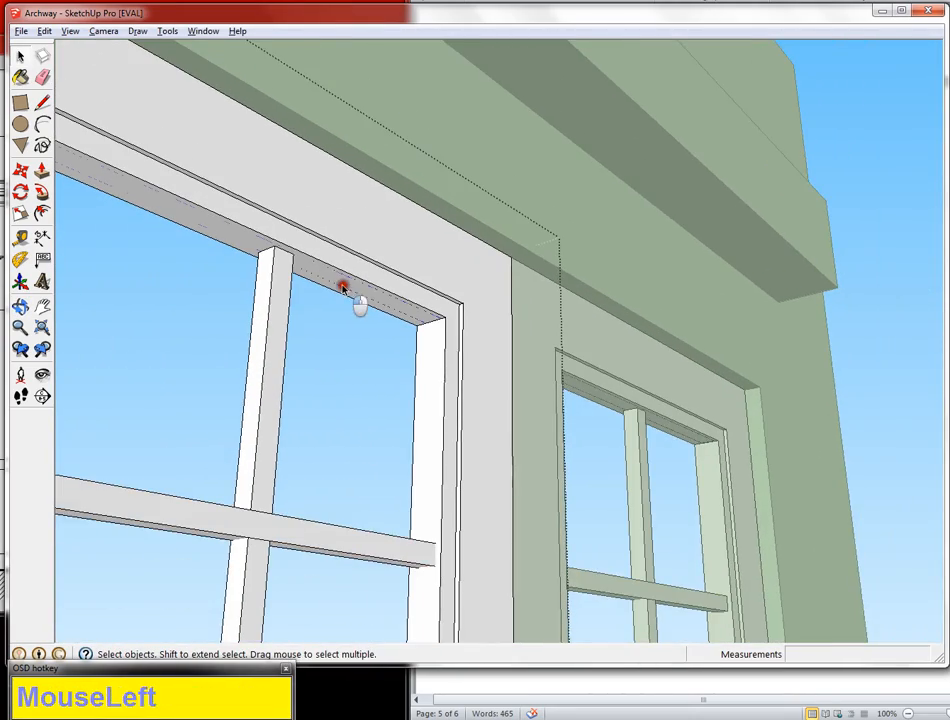
pyautogui.scroll(-4, 356, 299)
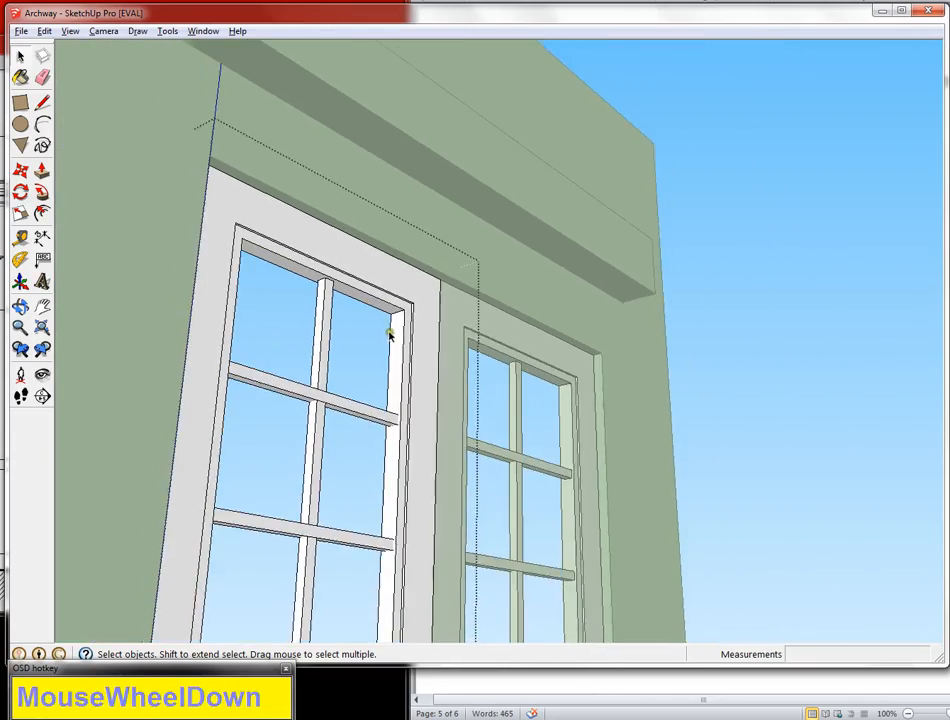
pyautogui.keyDown('shift'); pyautogui.moveTo(390, 329); pyautogui.dragTo(369, 316, button='middle'); pyautogui.keyUp('shift')
pyautogui.scroll(-1, 324, 401)
pyautogui.scroll(-4, 369, 316)
pyautogui.keyDown('shift'); pyautogui.moveTo(396, 360); pyautogui.dragTo(340, 414, button='middle'); pyautogui.keyUp('shift')
pyautogui.scroll(-4, 276, 395)
pyautogui.click(570, 443)
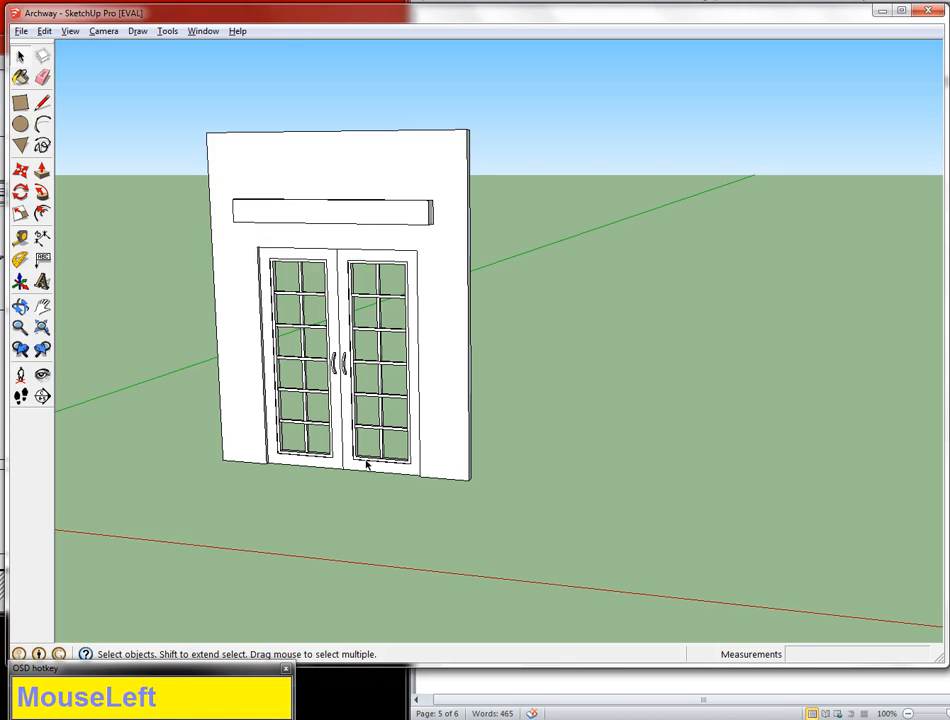
# Save the model under the new name French Doors in the DR270 IVEY folder
pyautogui.click(20, 31)
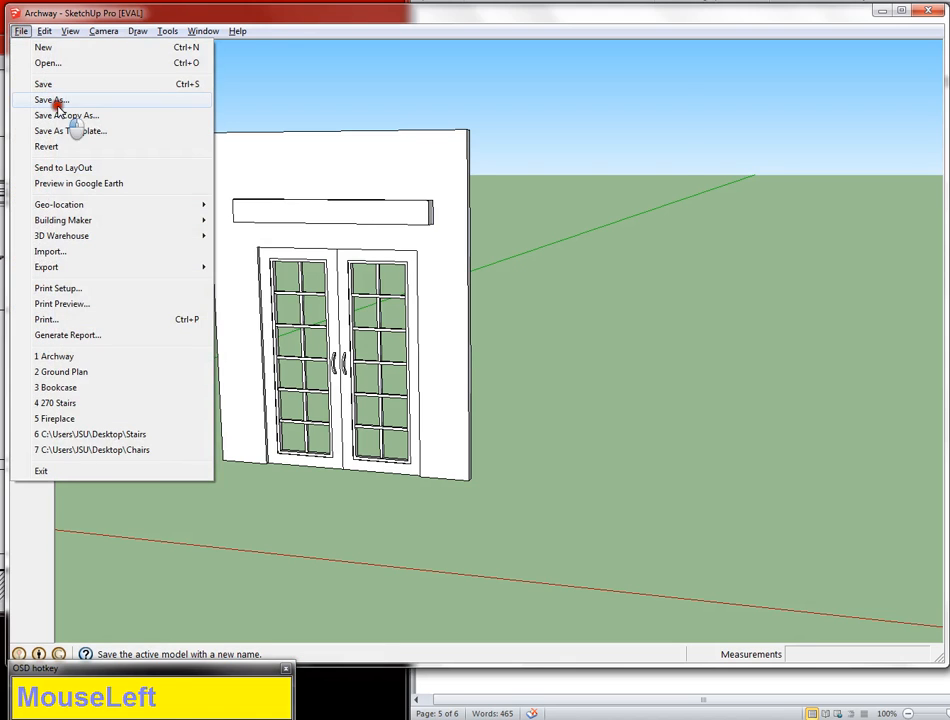
pyautogui.click(55, 99)
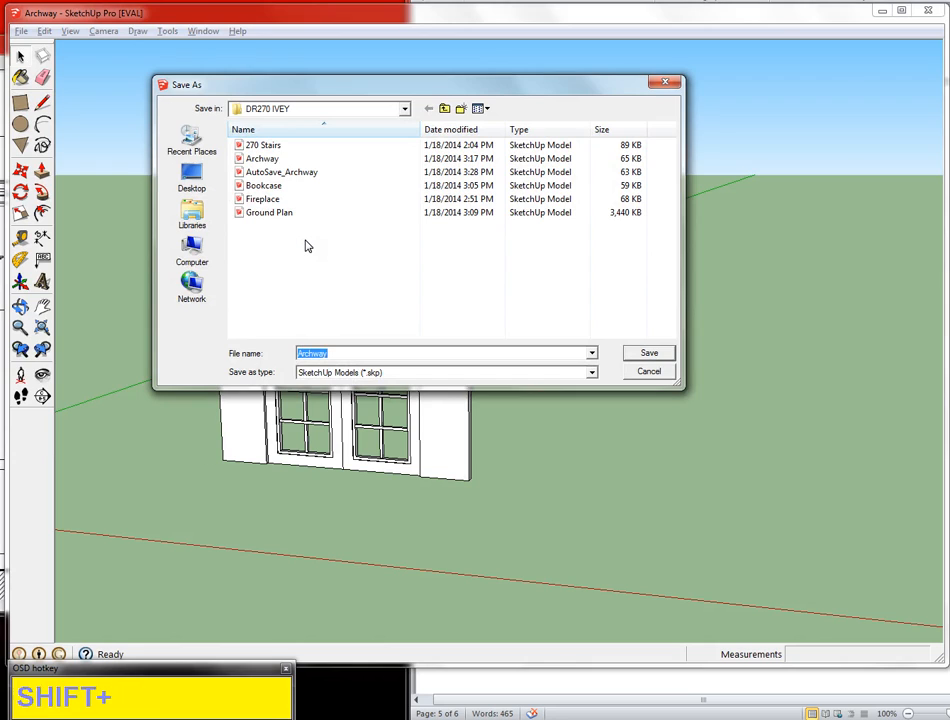
pyautogui.write('French Doors')
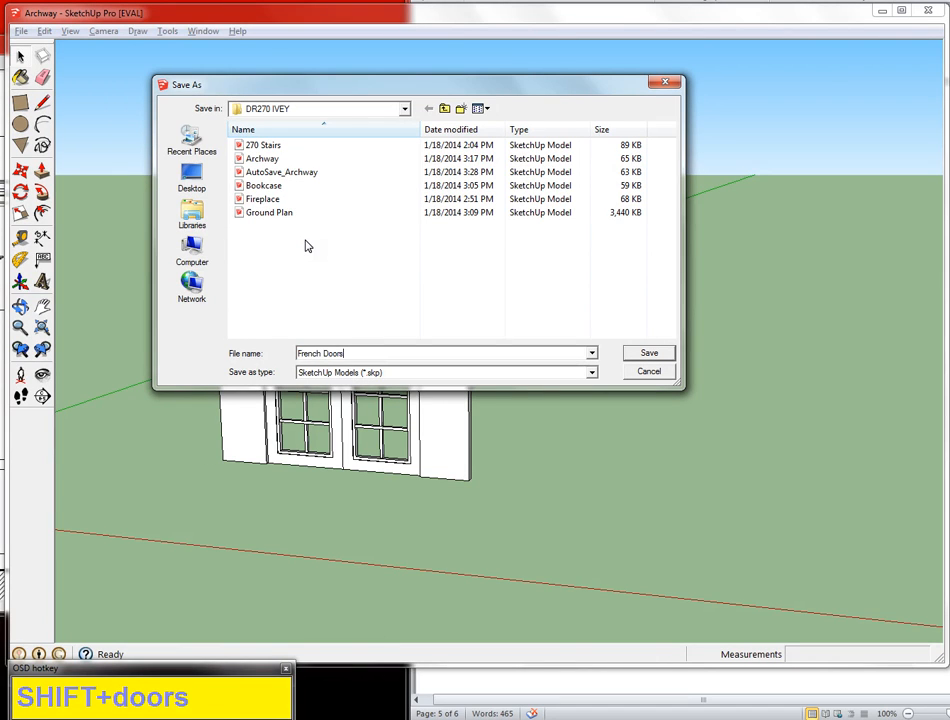
pyautogui.click(358, 247)
pyautogui.click(651, 353)
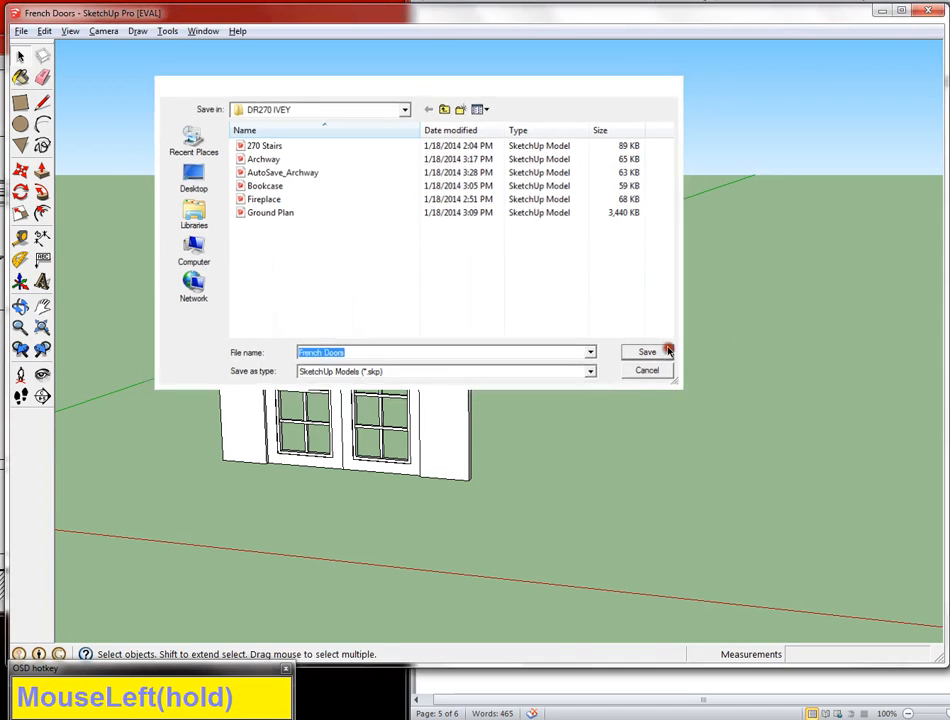